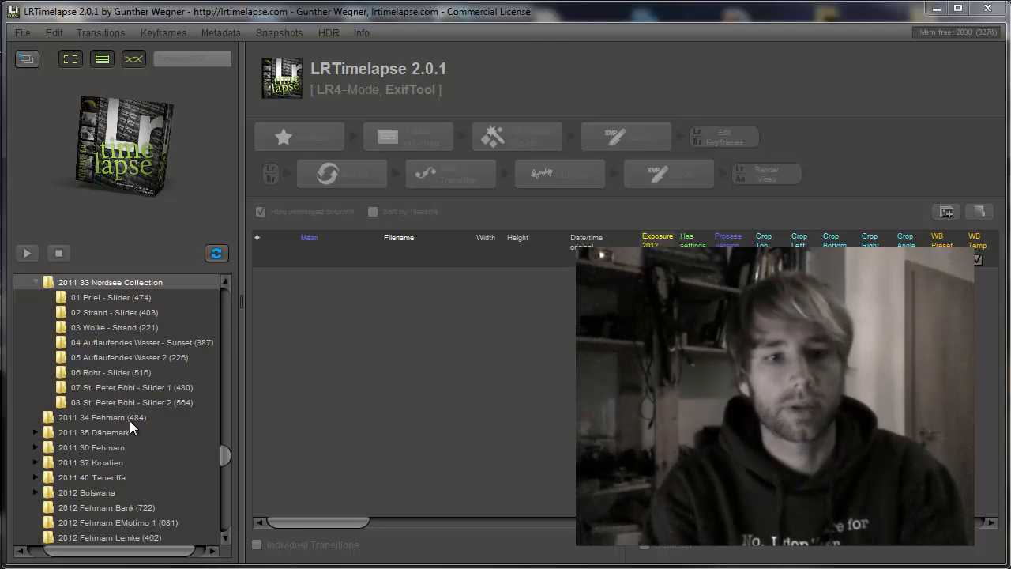
# - Load the image sequence folder "05 Auflaufendes Wasser 2" and widen the preview area
pyautogui.click(122, 358)
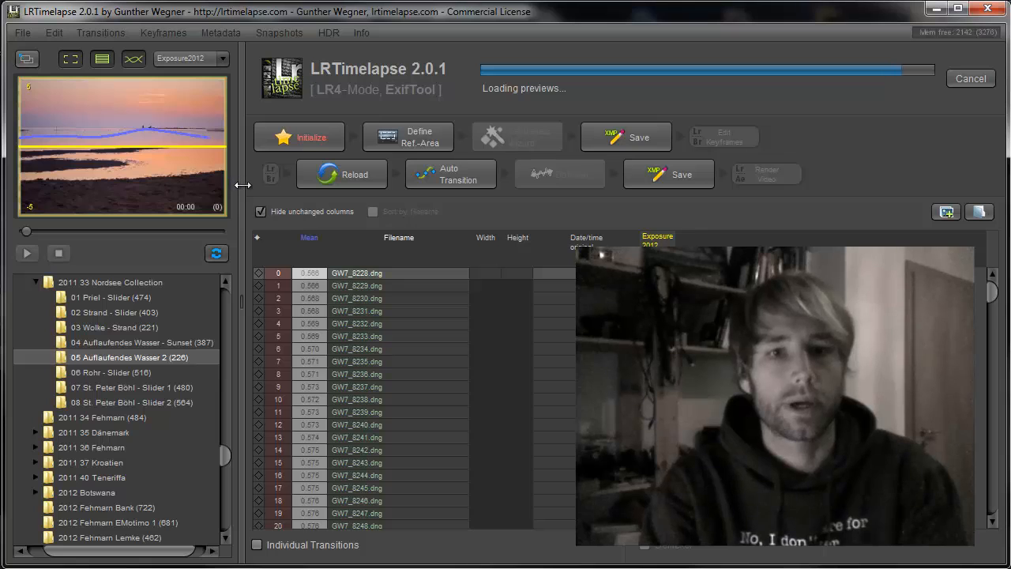
pyautogui.moveTo(242, 185); pyautogui.dragTo(379, 190)
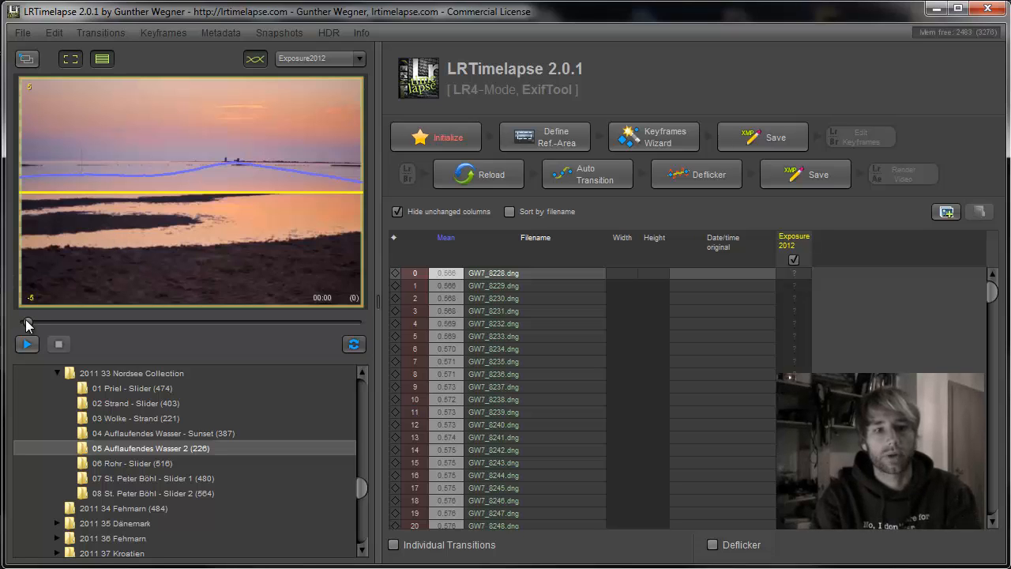
# - Play the sequence in the preview, play it again in the separate preview window, and close that window
pyautogui.click(27, 344)
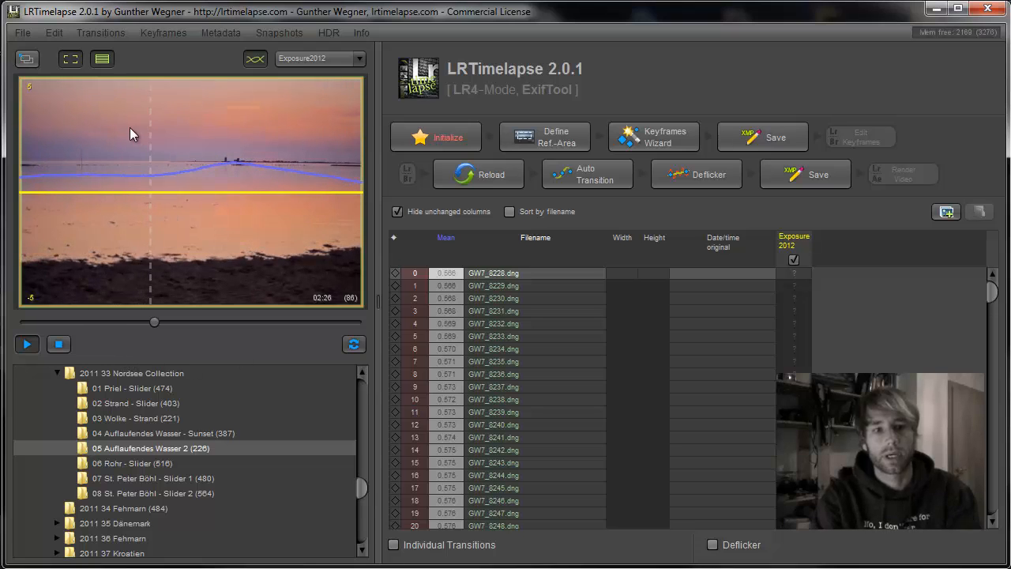
pyautogui.click(57, 346)
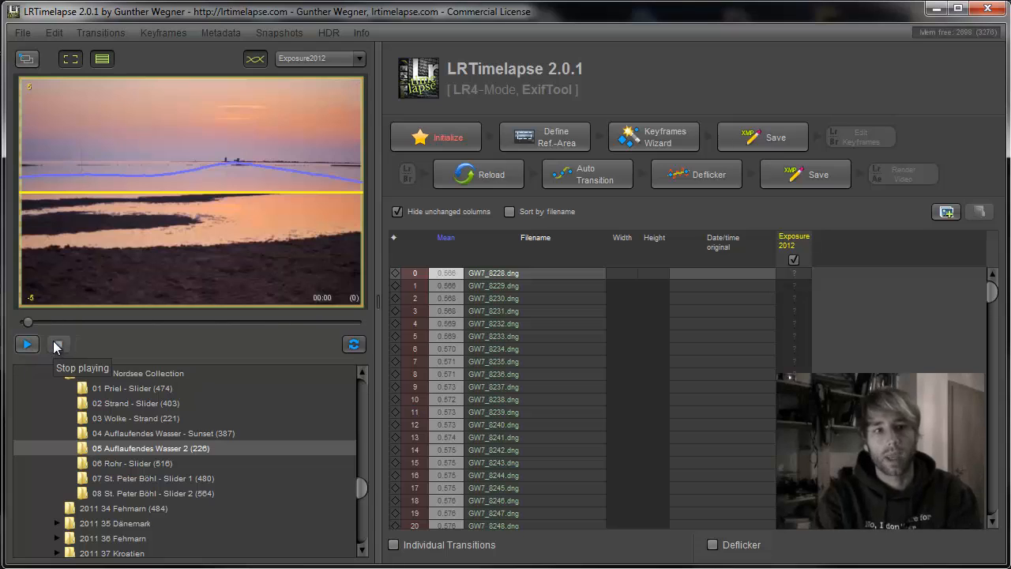
pyautogui.click(27, 60)
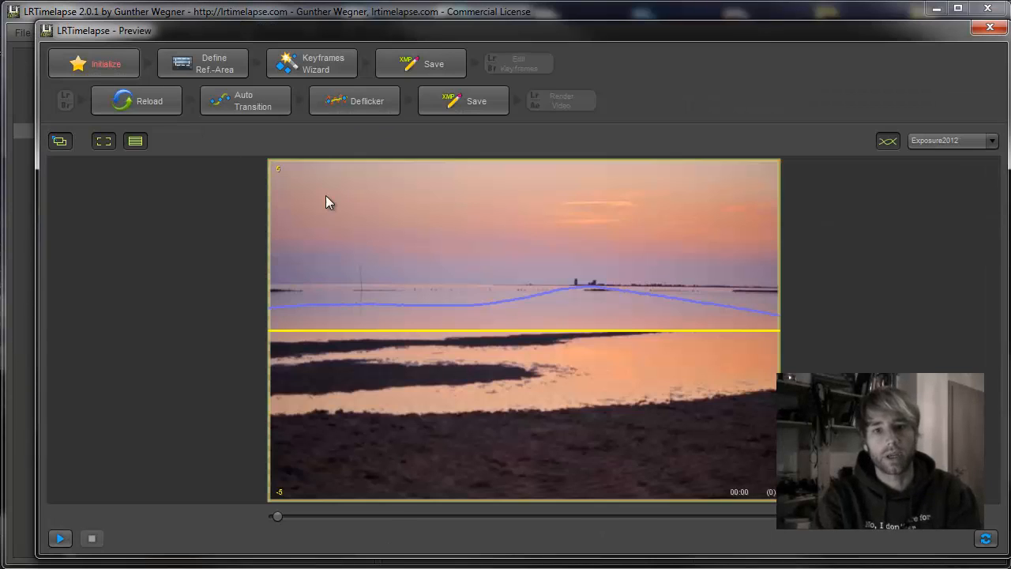
pyautogui.click(60, 538)
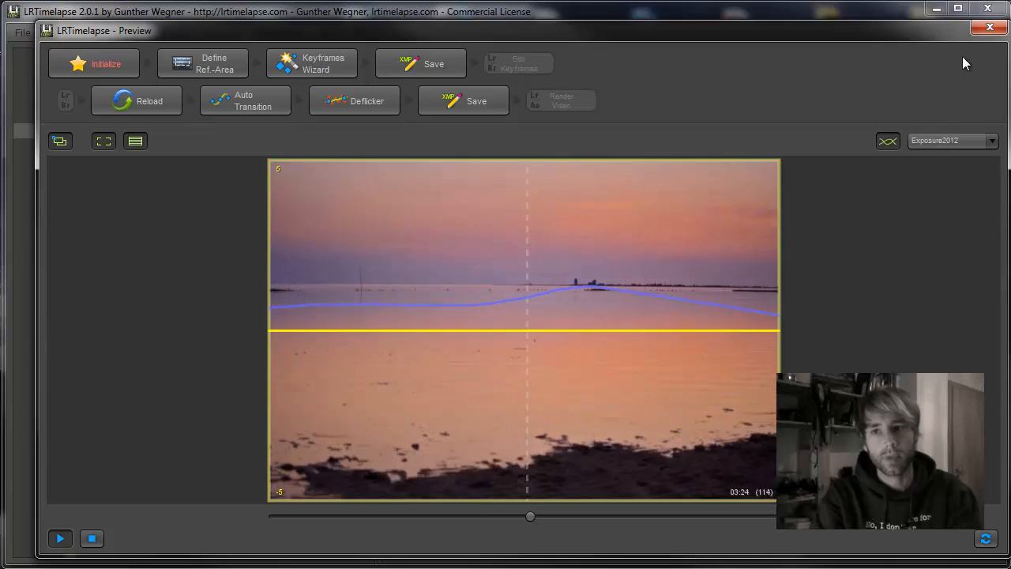
pyautogui.click(990, 32)
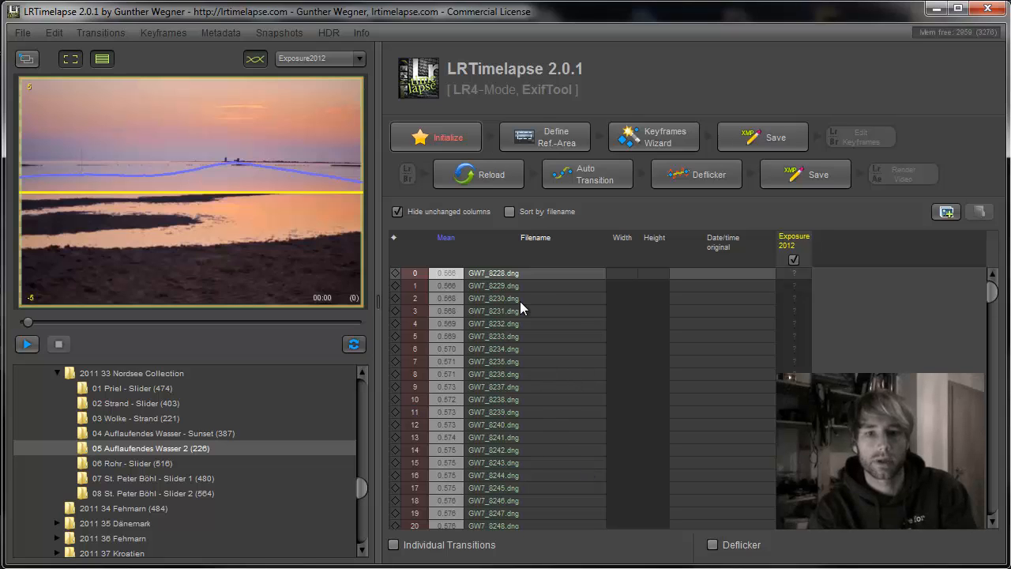
# - Look through the image list and initialize the sequence
pyautogui.scroll(-7, 504, 293)
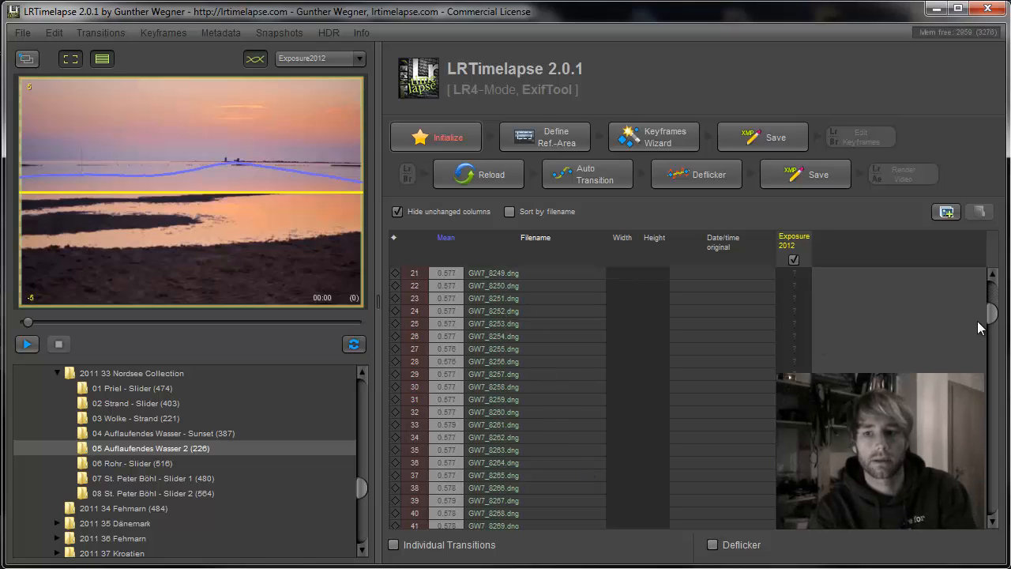
pyautogui.moveTo(994, 317); pyautogui.dragTo(997, 278)
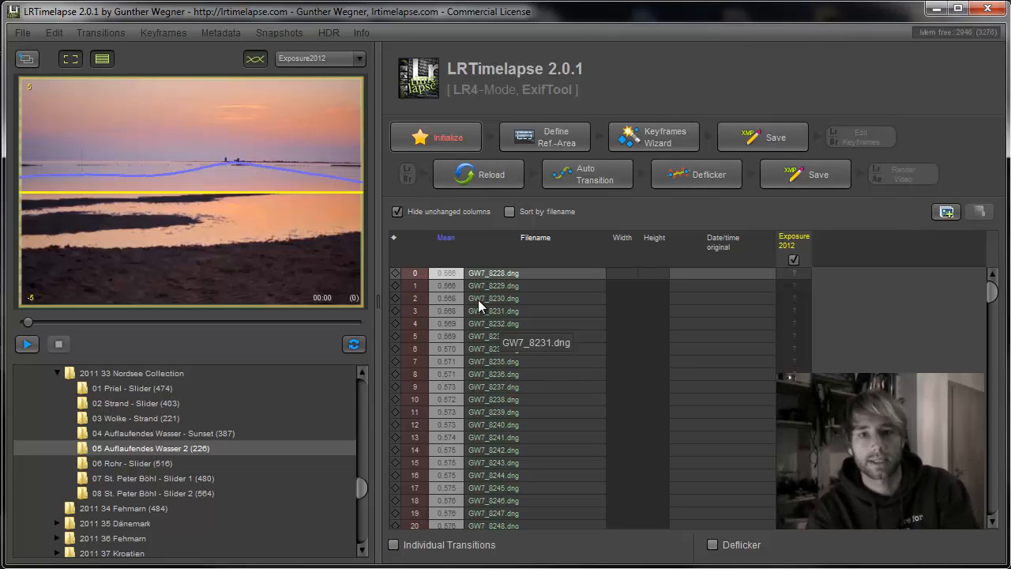
pyautogui.click(423, 140)
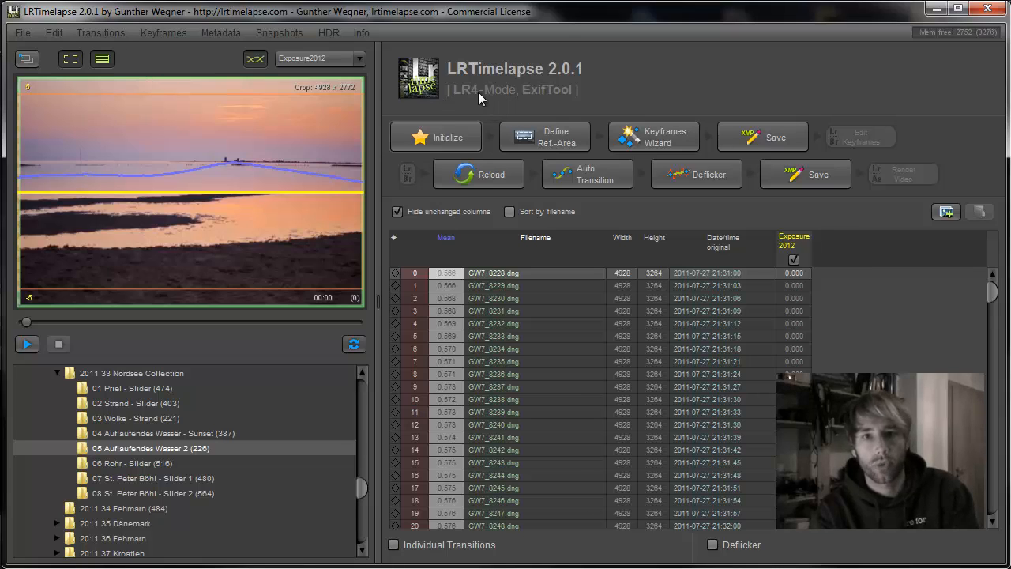
# - Check the process version choices in the application settings, keeping LR4 selected, and leave the settings
pyautogui.moveTo(478, 91)
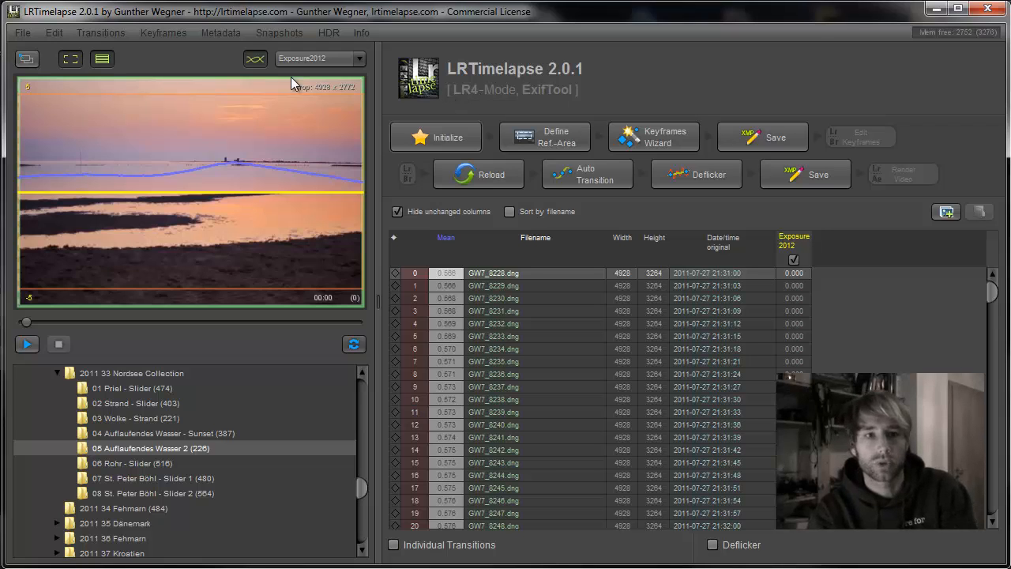
pyautogui.click(59, 29)
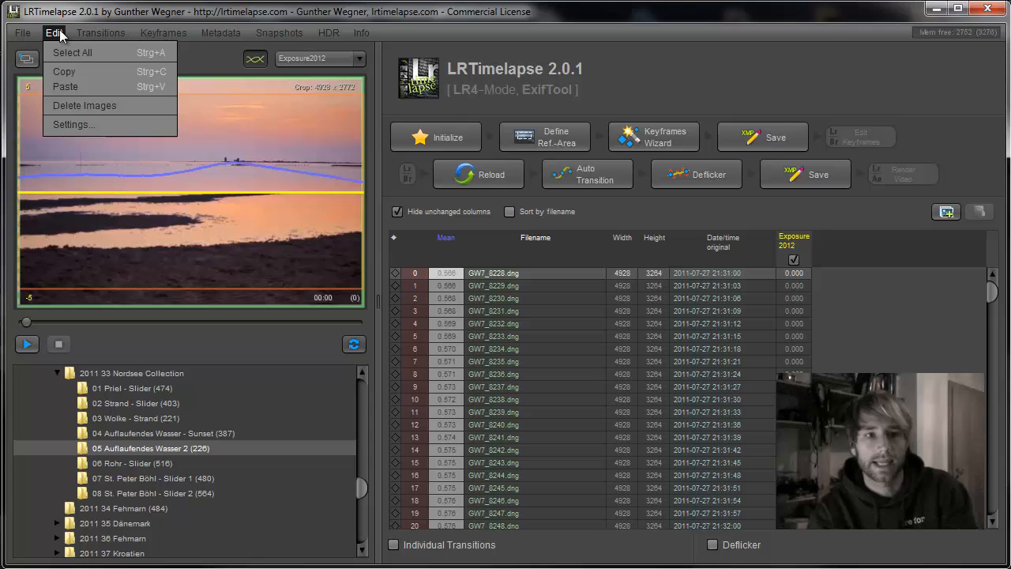
pyautogui.click(69, 123)
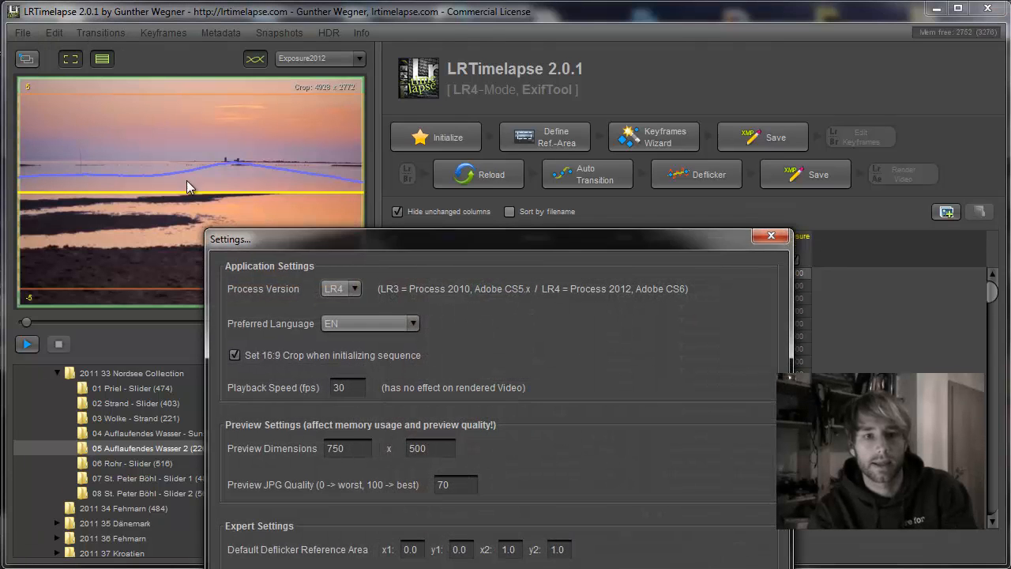
pyautogui.moveTo(275, 242); pyautogui.dragTo(260, 72)
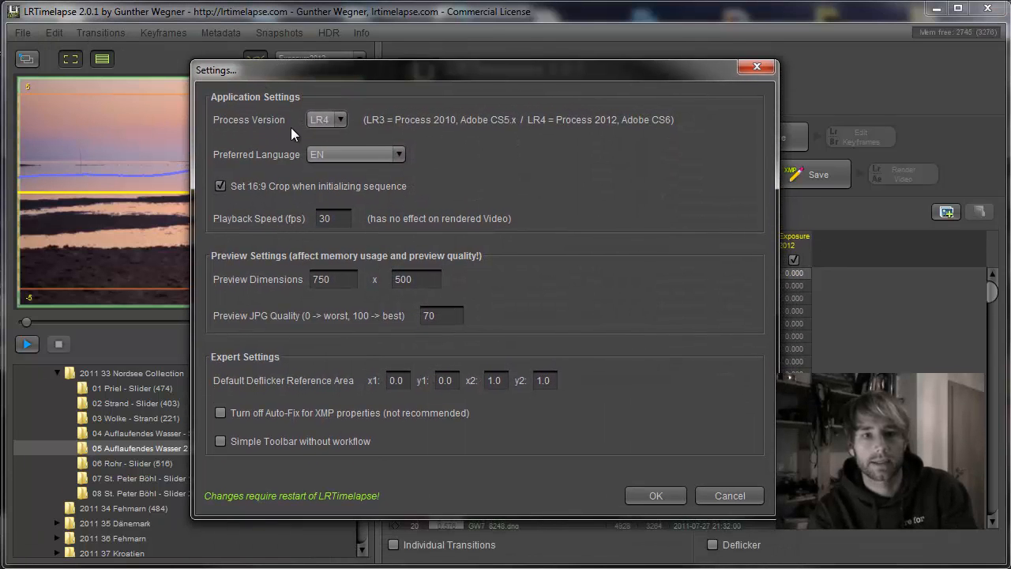
pyautogui.click(317, 120)
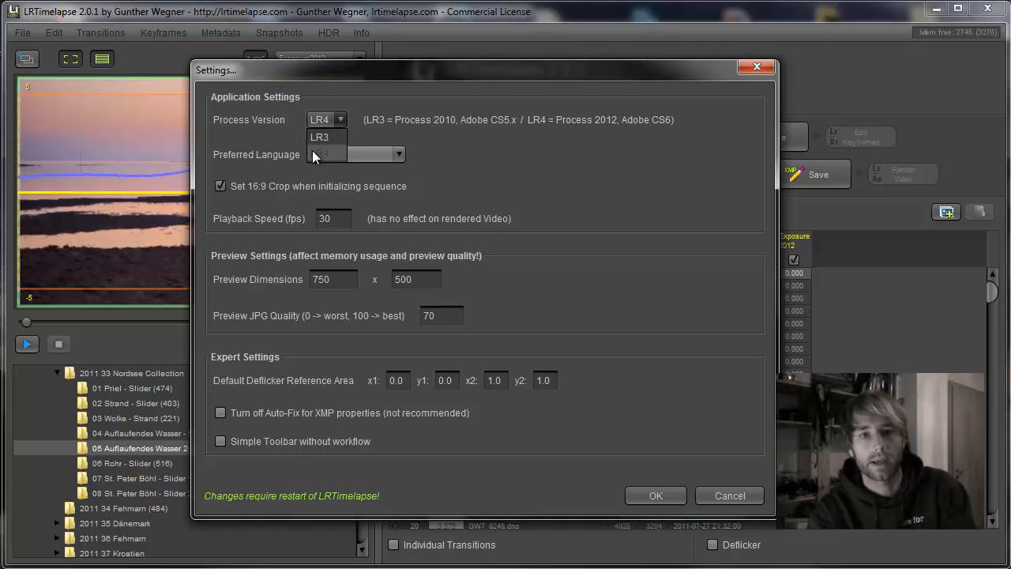
pyautogui.click(312, 150)
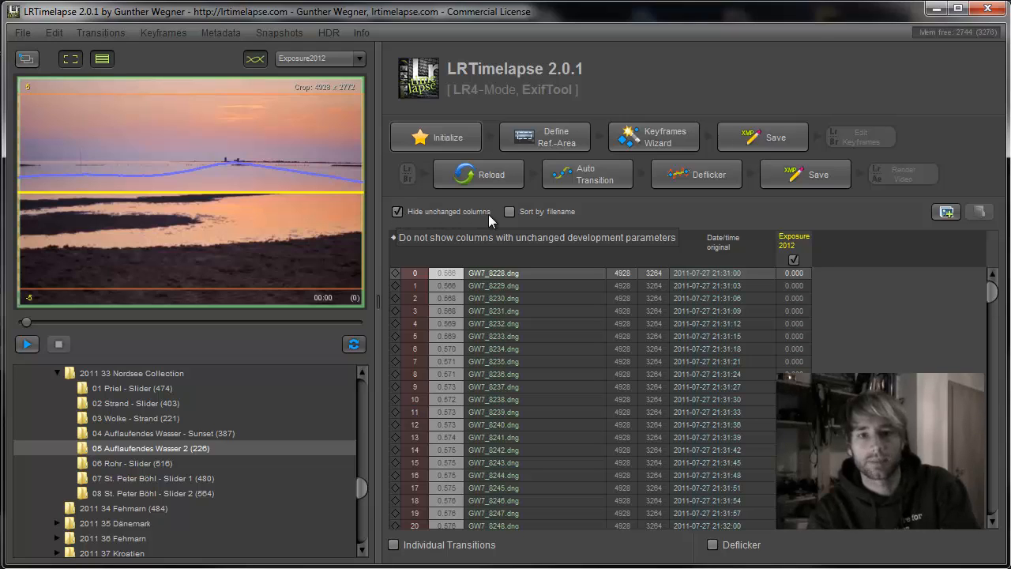
# - Show the unchanged columns, look through the development parameters, and hide those columns again
pyautogui.click(397, 212)
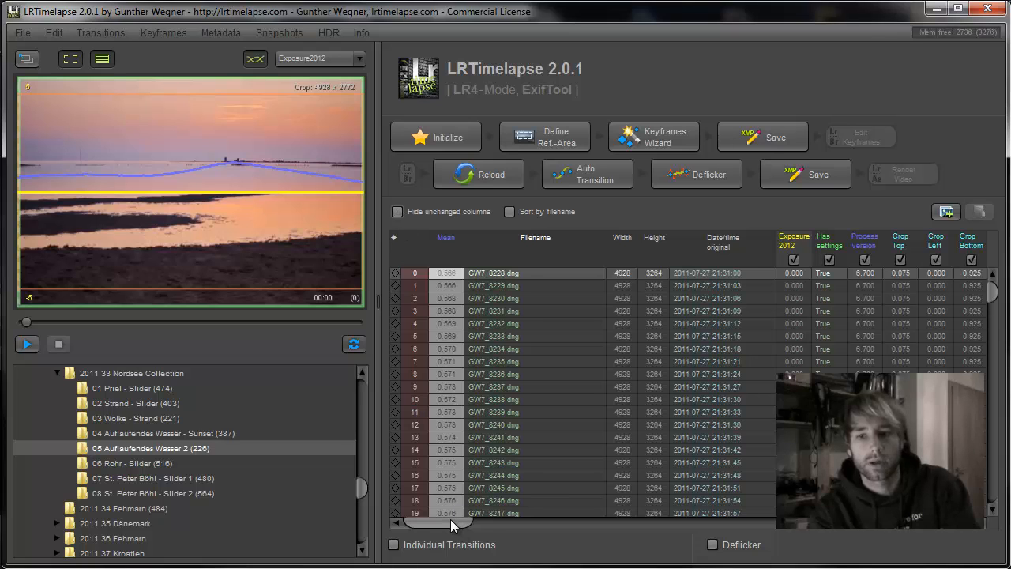
pyautogui.moveTo(450, 519); pyautogui.dragTo(476, 520)
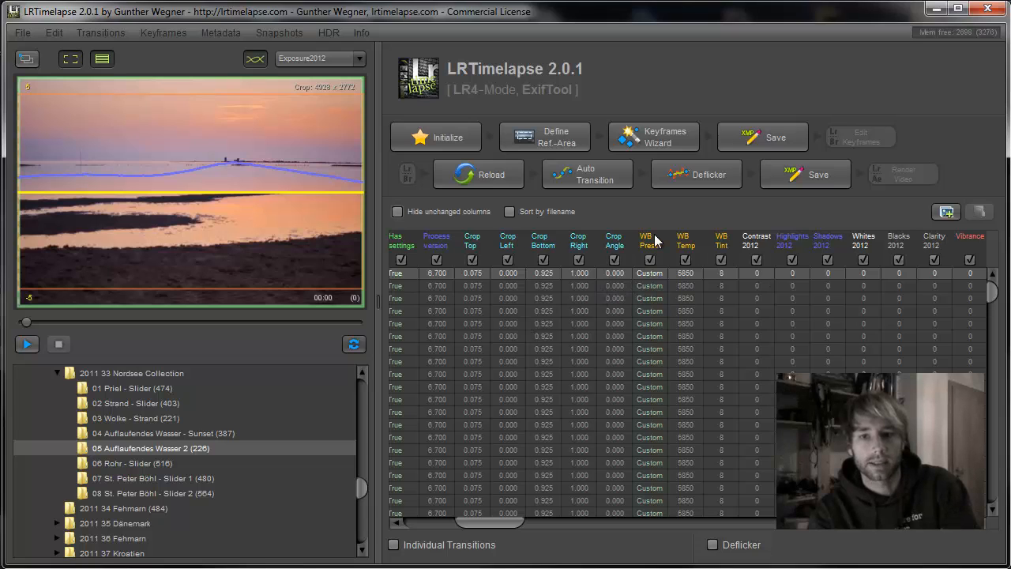
pyautogui.moveTo(473, 520); pyautogui.dragTo(440, 510)
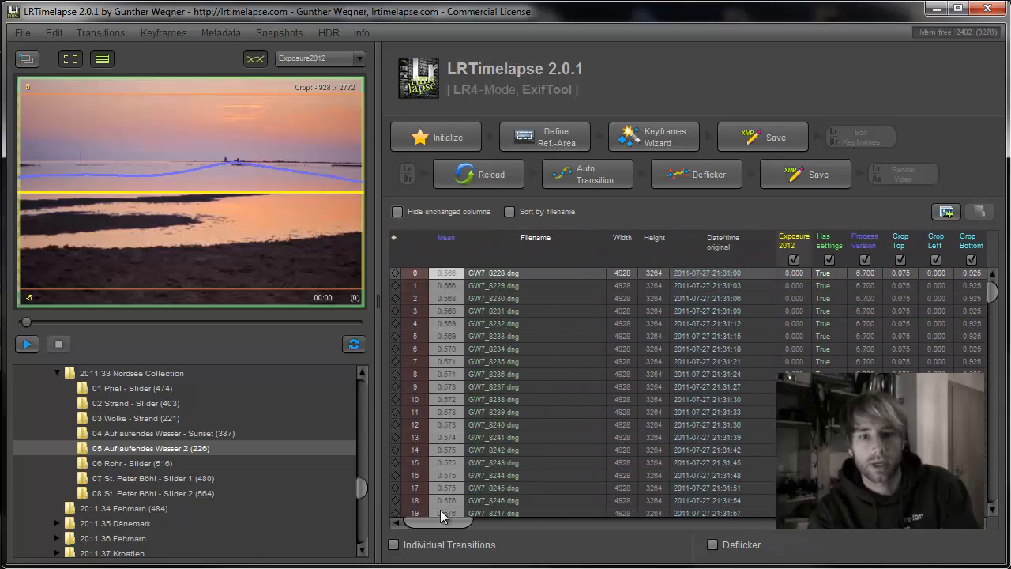
pyautogui.click(397, 211)
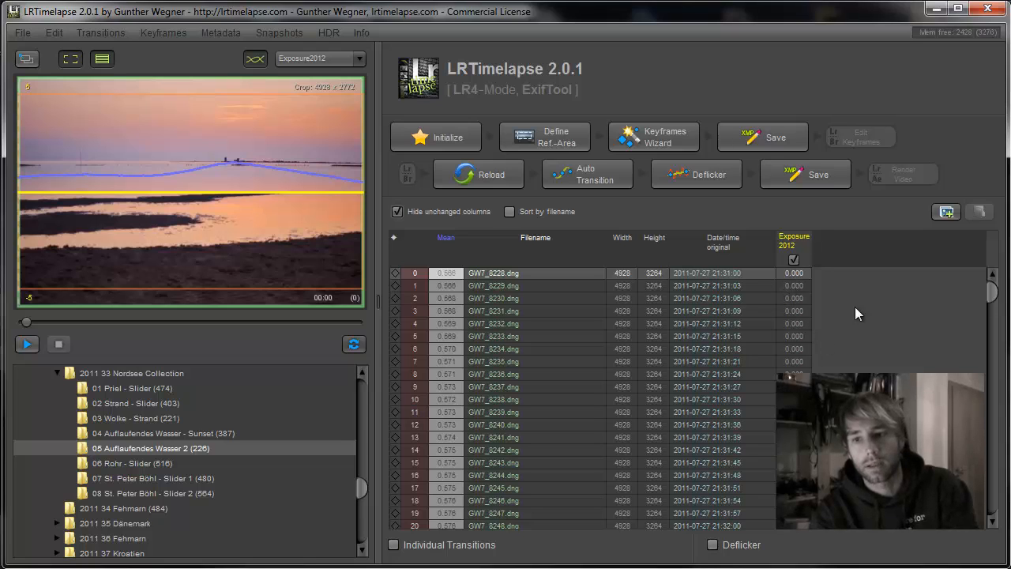
pyautogui.moveTo(992, 293); pyautogui.dragTo(1004, 256)
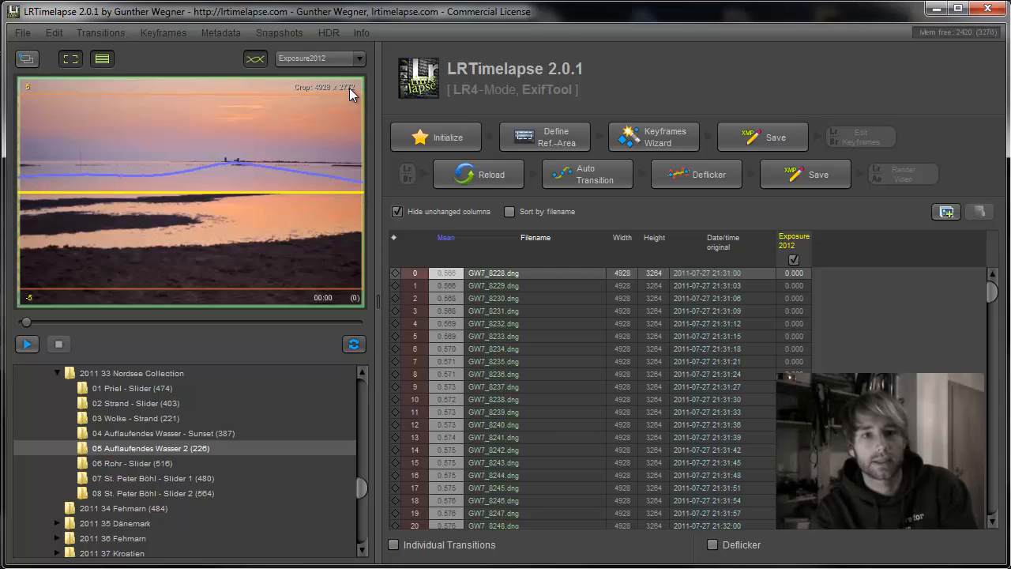
# - Scrub back and forth through the sequence to compare the image brightness with the mean brightness curve
pyautogui.click(345, 58)
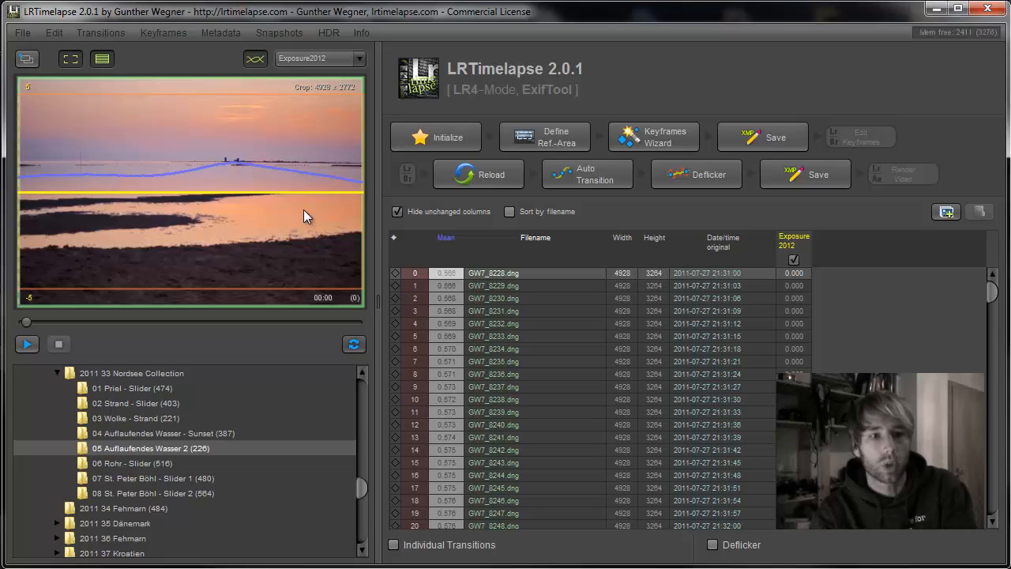
pyautogui.moveTo(26, 322); pyautogui.dragTo(137, 324)
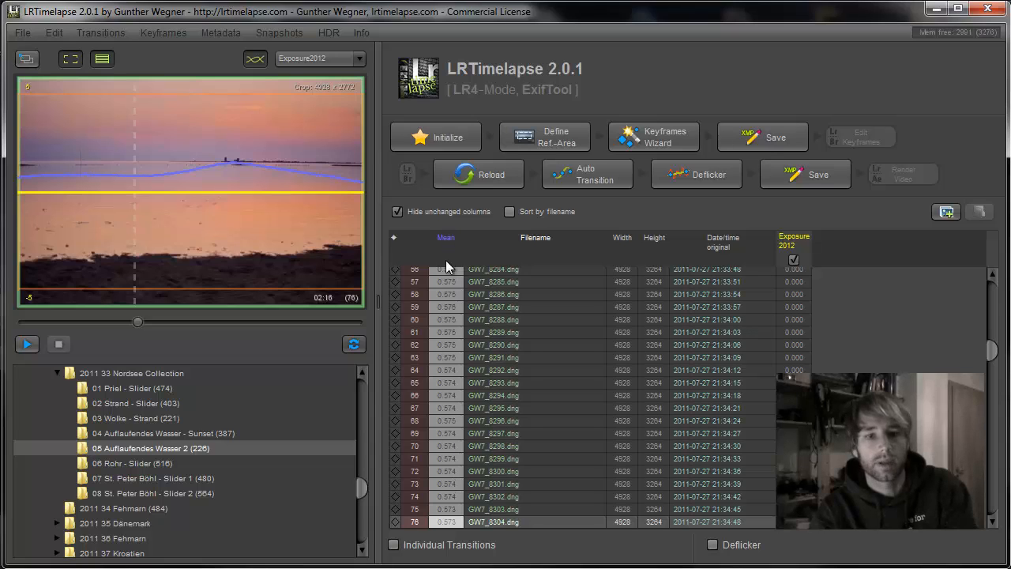
pyautogui.moveTo(136, 318); pyautogui.dragTo(229, 321)
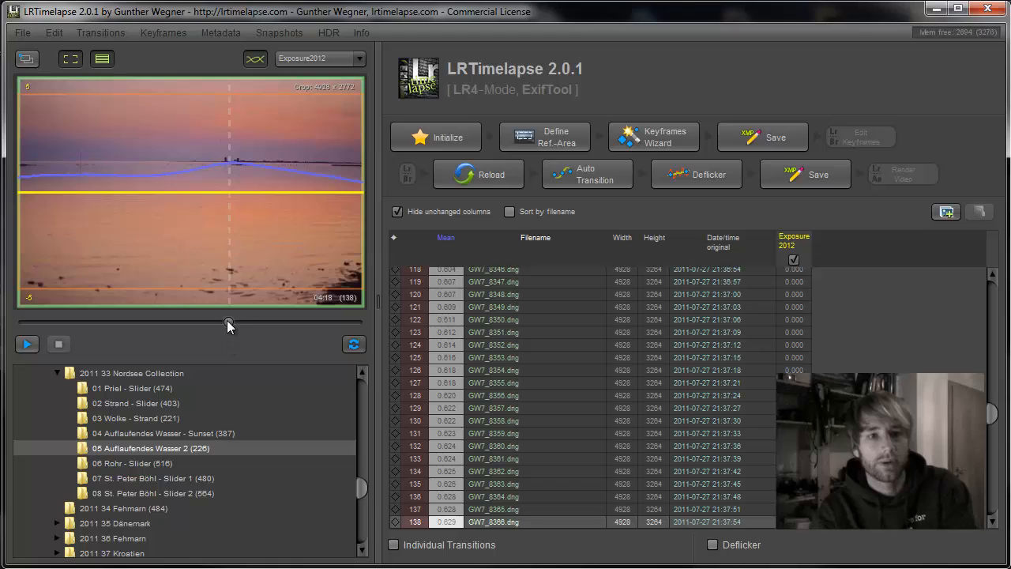
pyautogui.moveTo(227, 320); pyautogui.dragTo(92, 294)
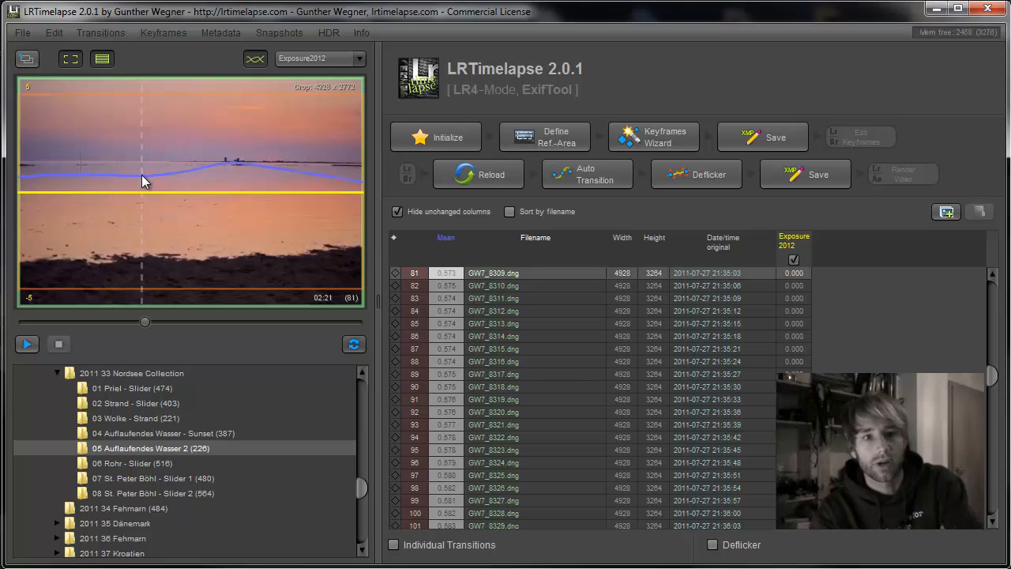
pyautogui.moveTo(145, 321); pyautogui.dragTo(233, 320)
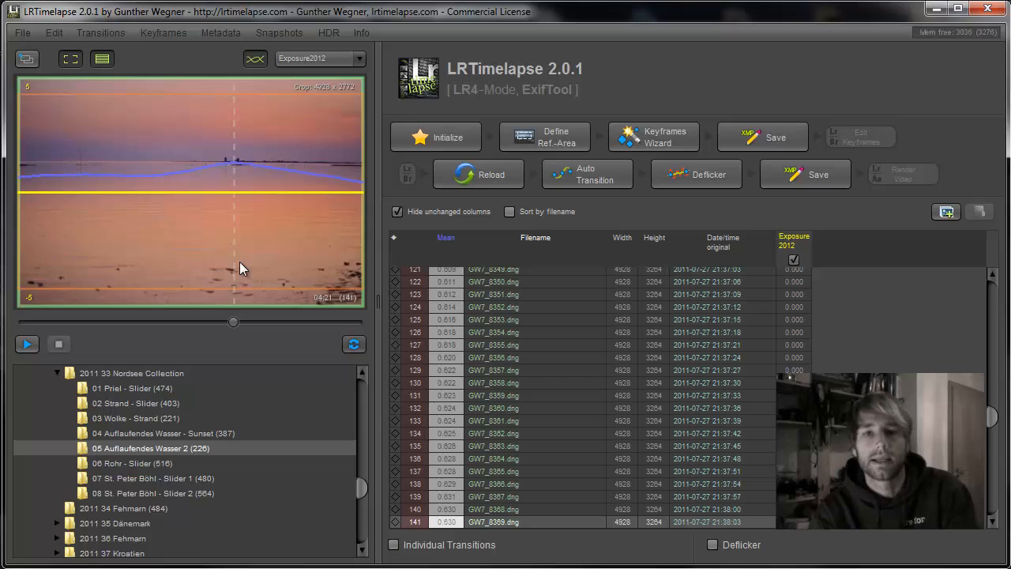
pyautogui.moveTo(239, 263); pyautogui.dragTo(145, 263)
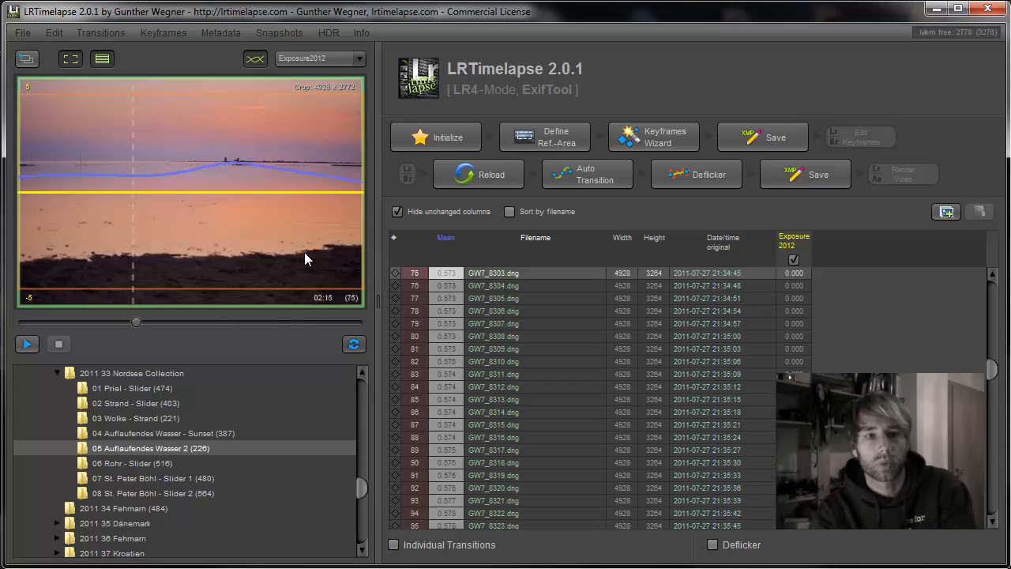
pyautogui.moveTo(136, 322); pyautogui.dragTo(228, 324)
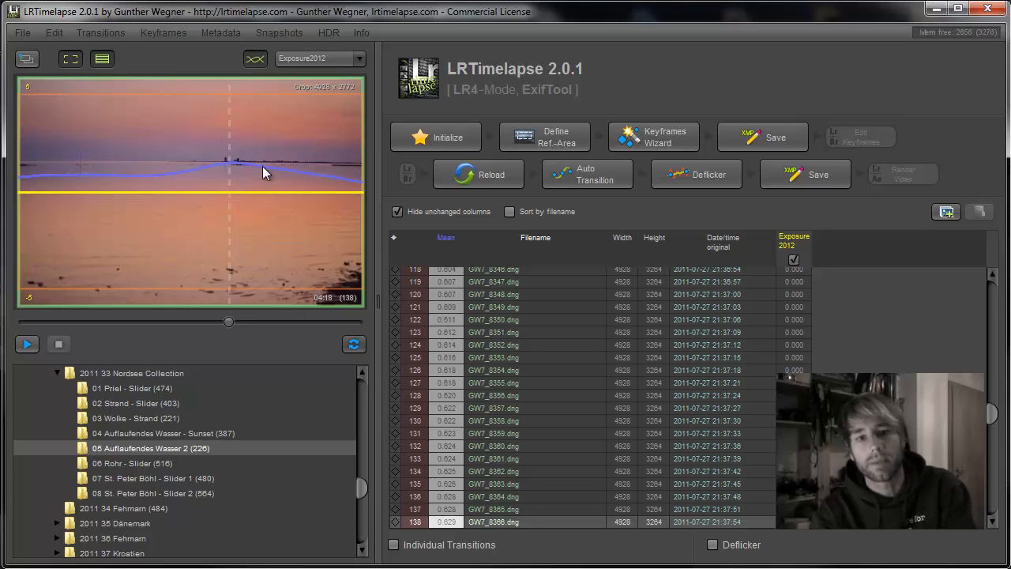
pyautogui.moveTo(228, 322); pyautogui.dragTo(120, 343)
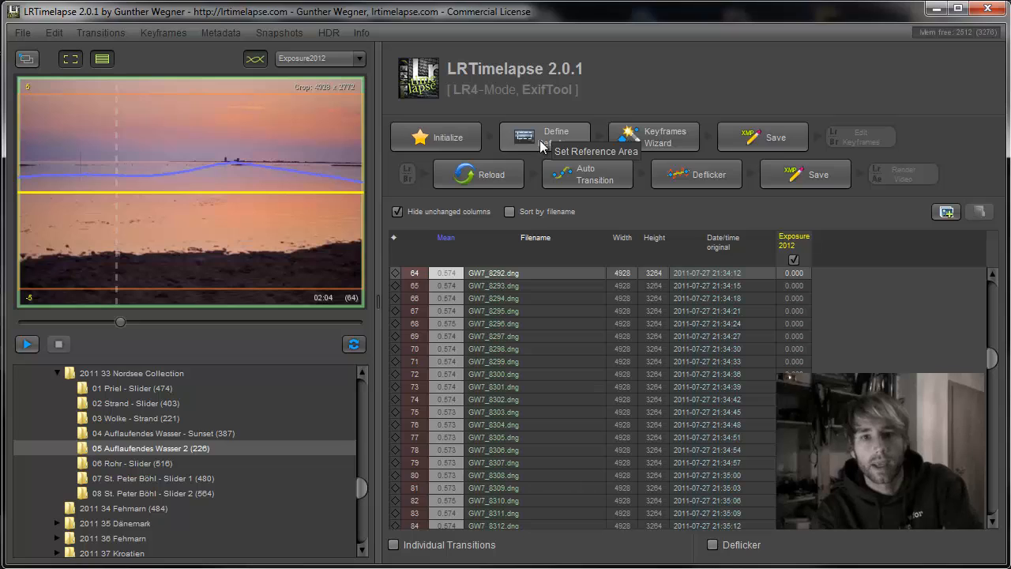
# - Define a reference area on image 64 covering the sky, the horizon and the upper part of the water
pyautogui.click(545, 133)
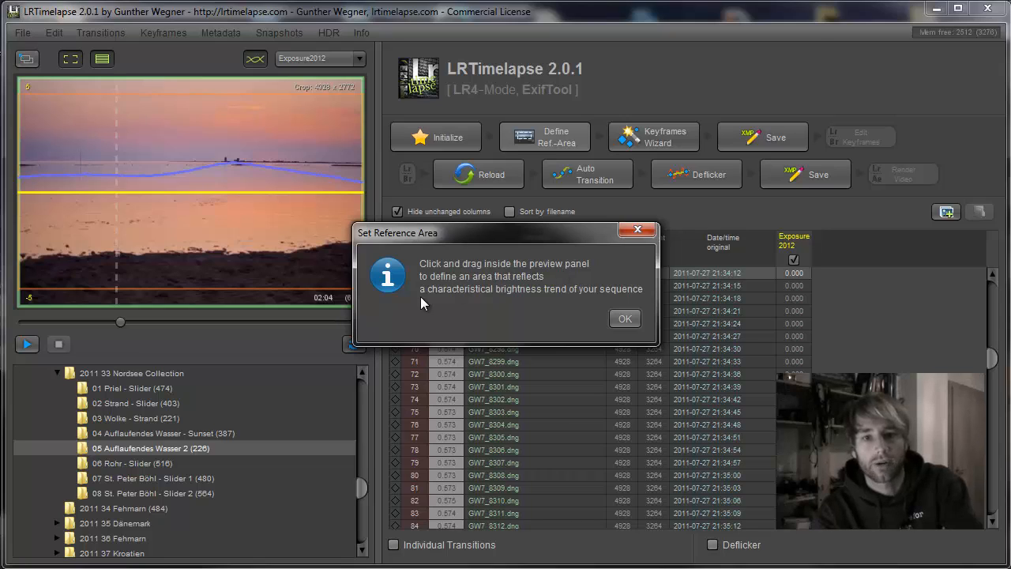
pyautogui.click(625, 320)
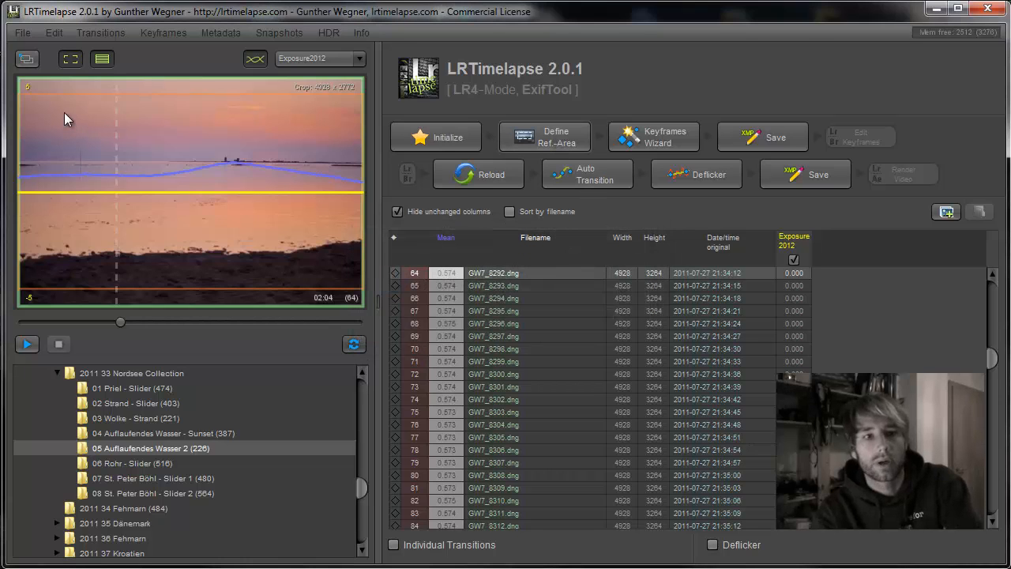
pyautogui.moveTo(317, 195); pyautogui.dragTo(349, 224)
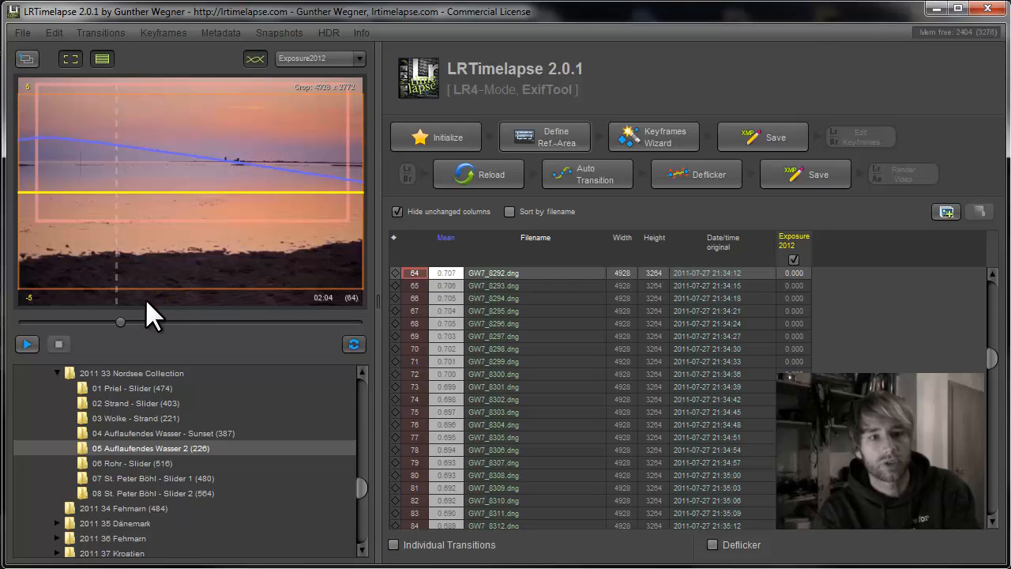
# - Scrub through the sequence and redefine the static reference area on image 3, covering the sky, the horizon and the strip of water just beneath it
pyautogui.moveTo(121, 322); pyautogui.dragTo(349, 348)
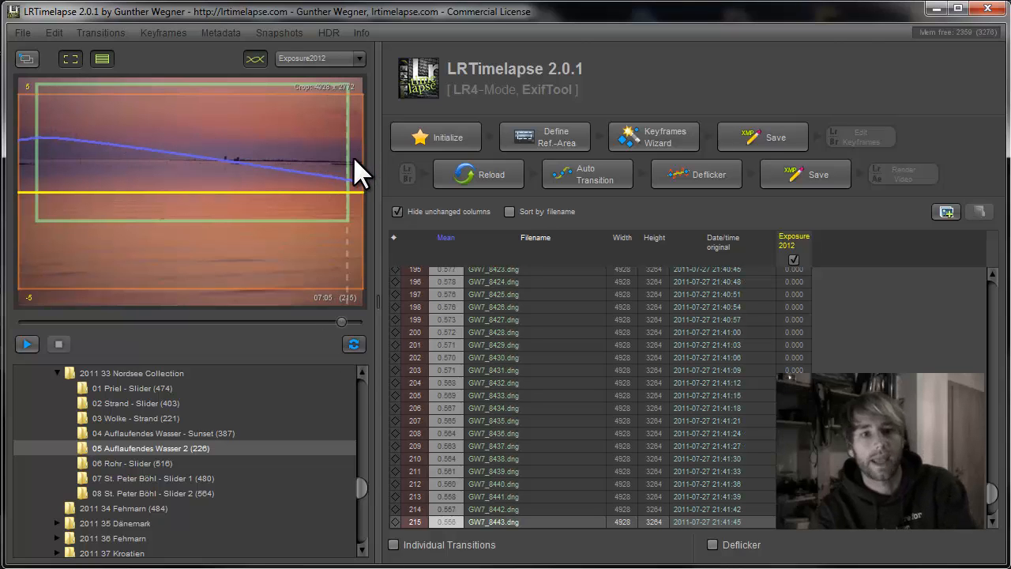
pyautogui.moveTo(340, 320); pyautogui.dragTo(34, 129)
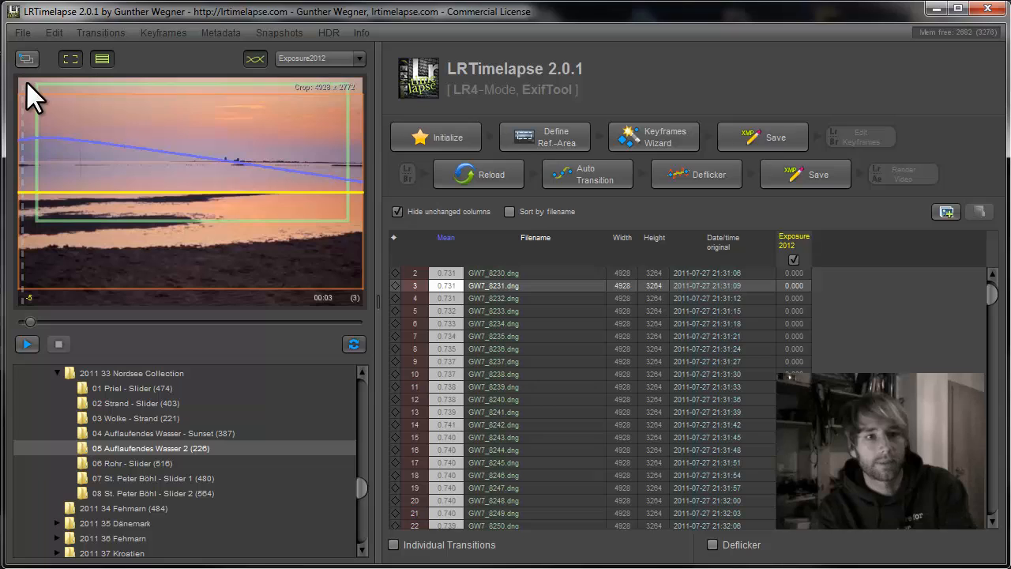
pyautogui.moveTo(29, 80); pyautogui.dragTo(354, 185)
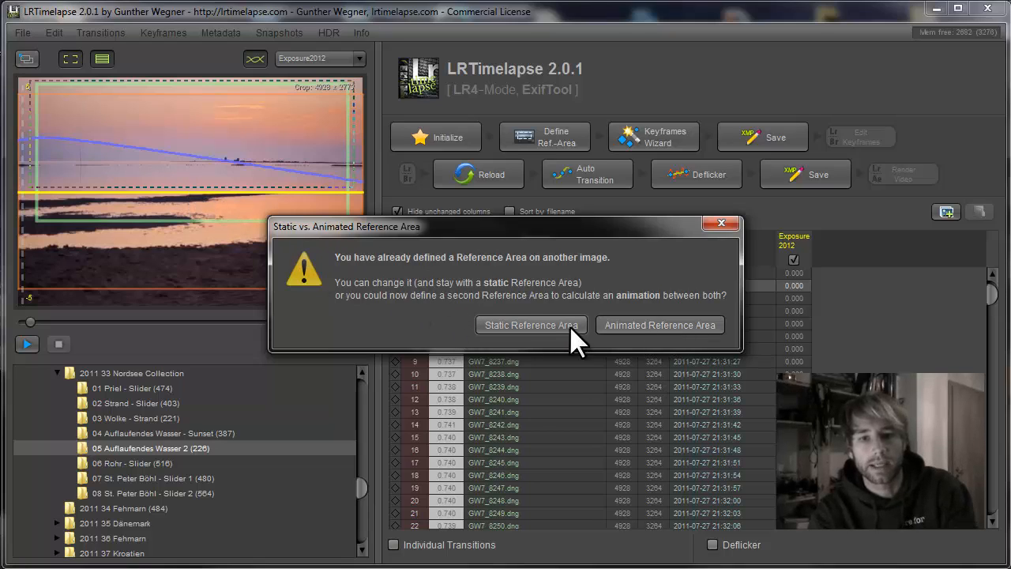
pyautogui.click(513, 332)
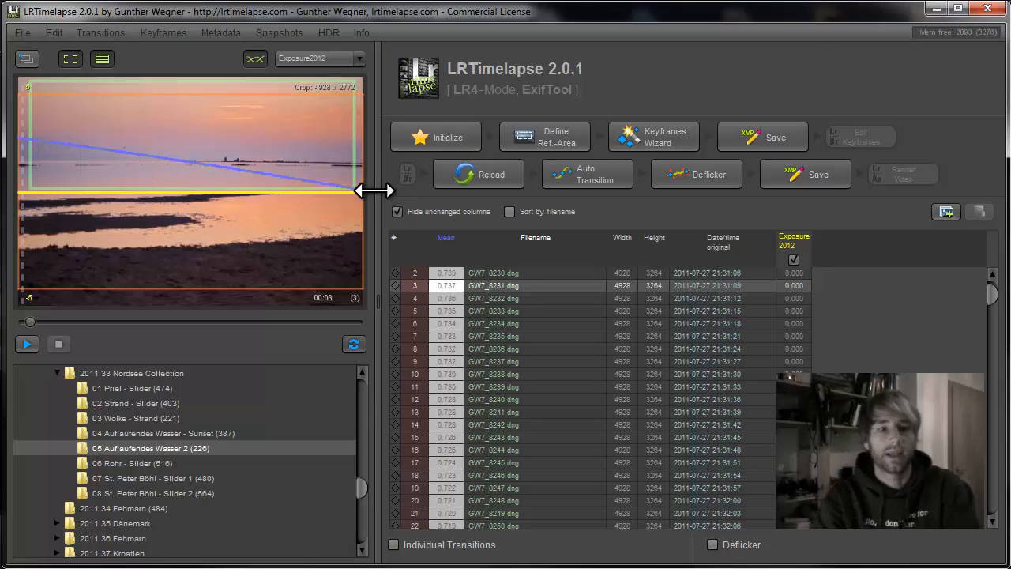
pyautogui.moveTo(30, 319); pyautogui.dragTo(154, 403)
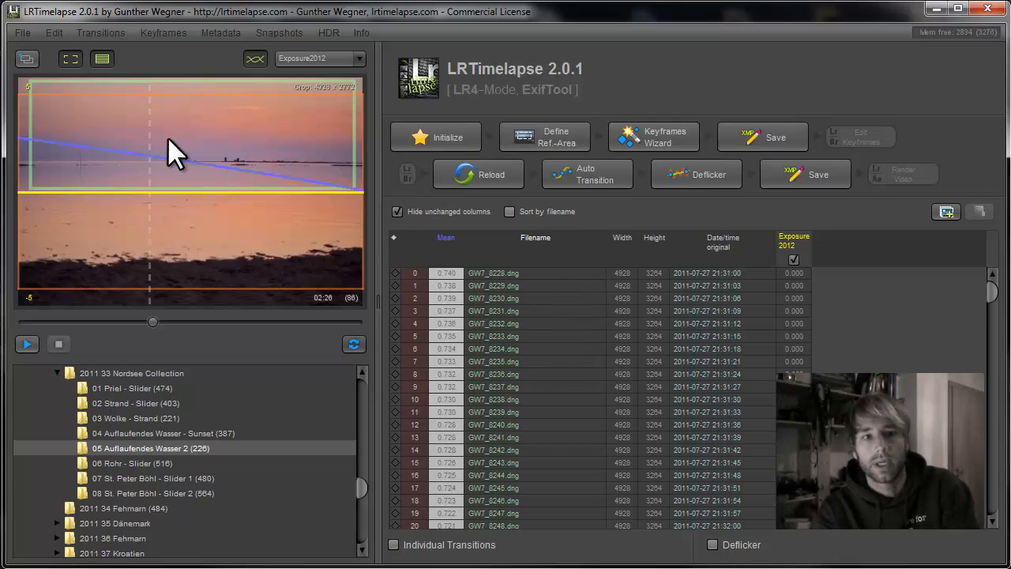
# - Create 2 evenly spaced keyframes for the sequence
pyautogui.click(145, 32)
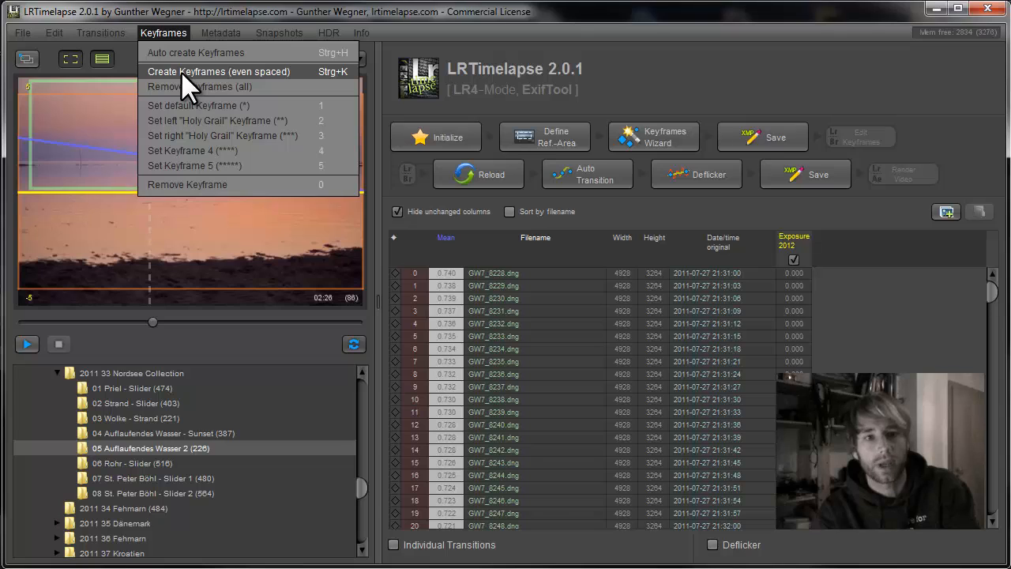
pyautogui.click(239, 68)
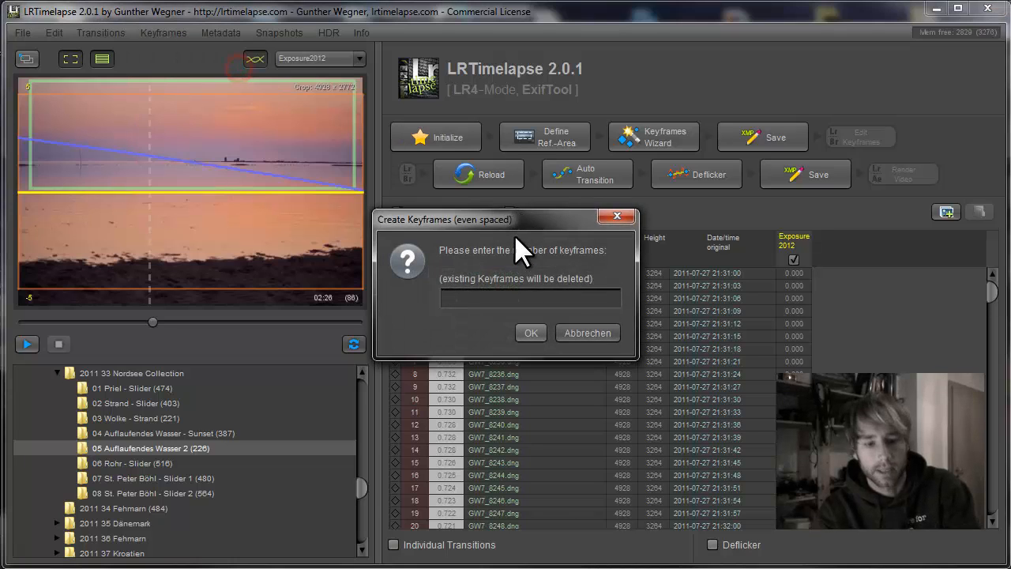
pyautogui.write('2')
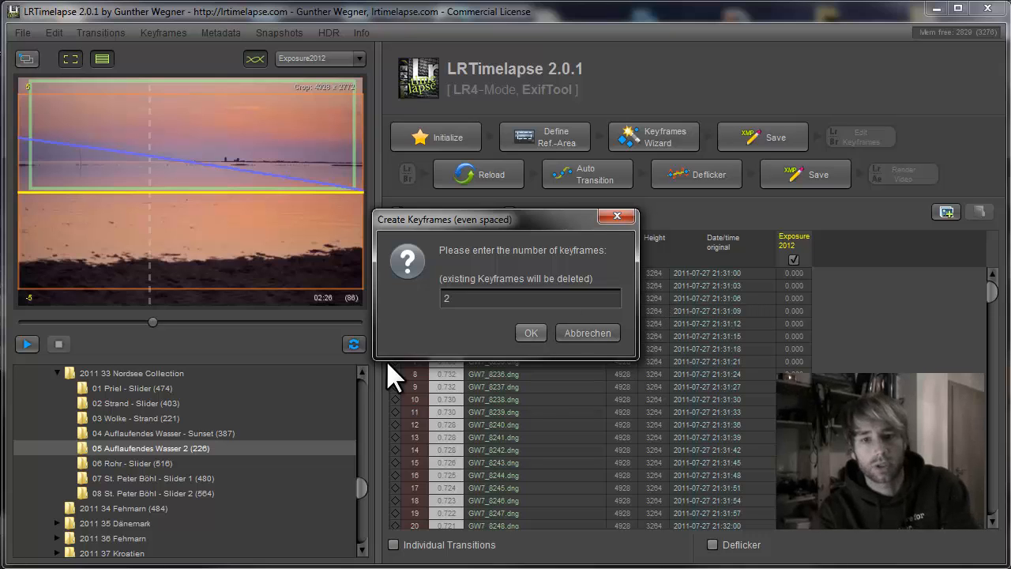
pyautogui.click(528, 336)
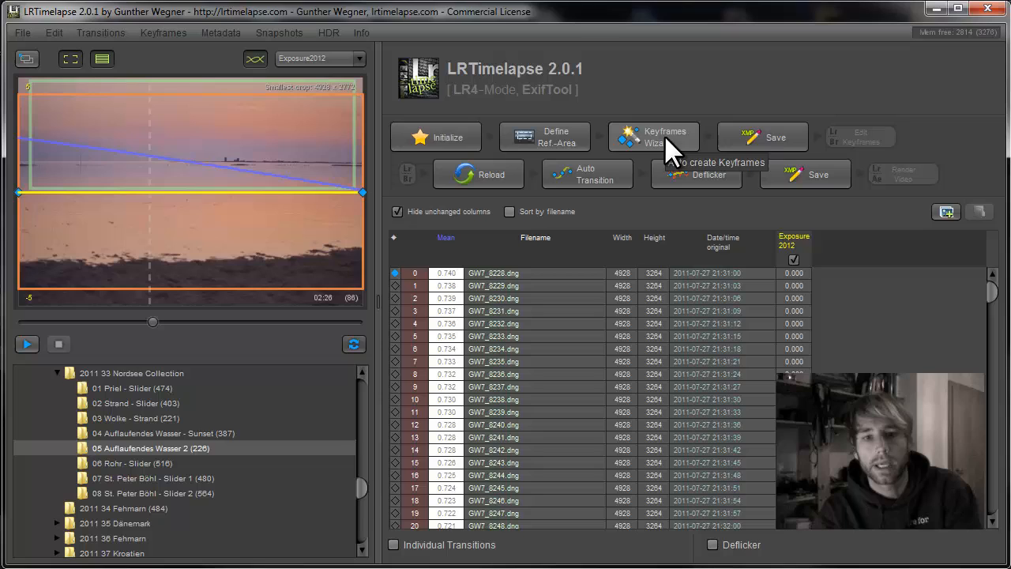
# - Try the keyframe on images 6 and 15 instead of image 0, remove both and set the keyframe on image 0 again
pyautogui.click(395, 273)
pyautogui.click(395, 349)
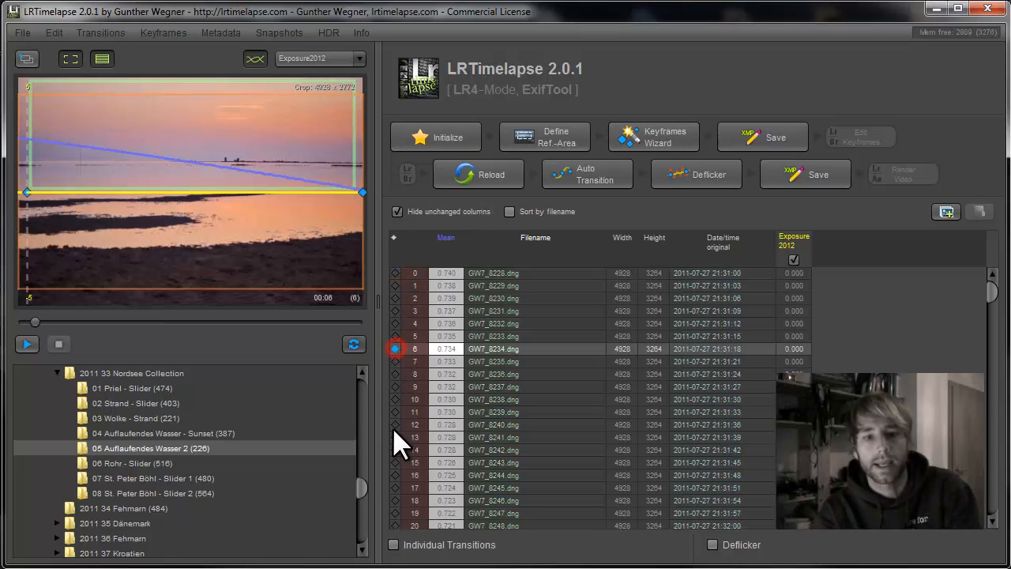
pyautogui.click(395, 462)
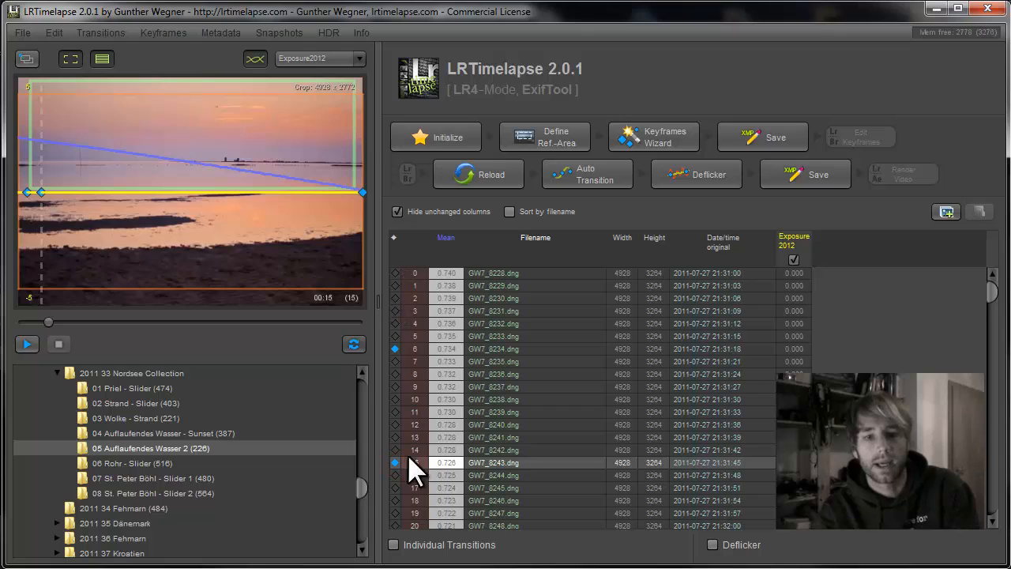
pyautogui.click(394, 461)
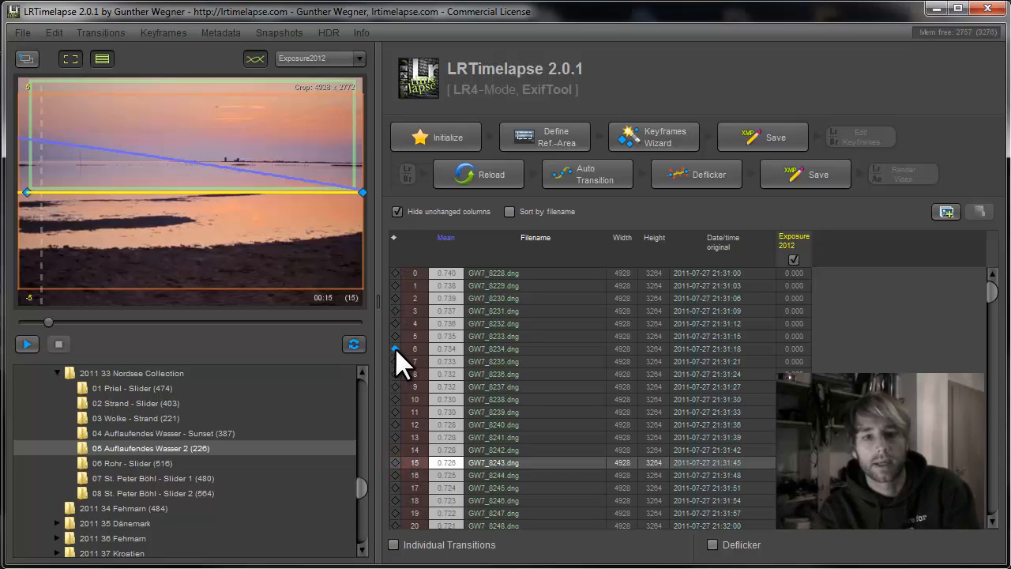
pyautogui.click(395, 348)
pyautogui.click(395, 273)
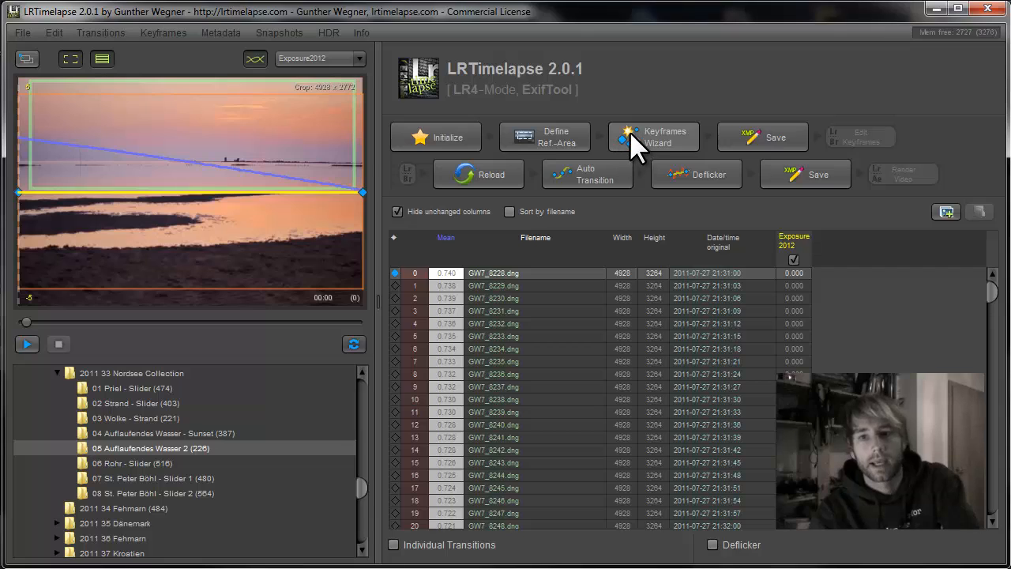
# - Save the sequence's metadata and switch to Lightroom, showing the photos of the sequence as a grid in the Library
pyautogui.click(762, 134)
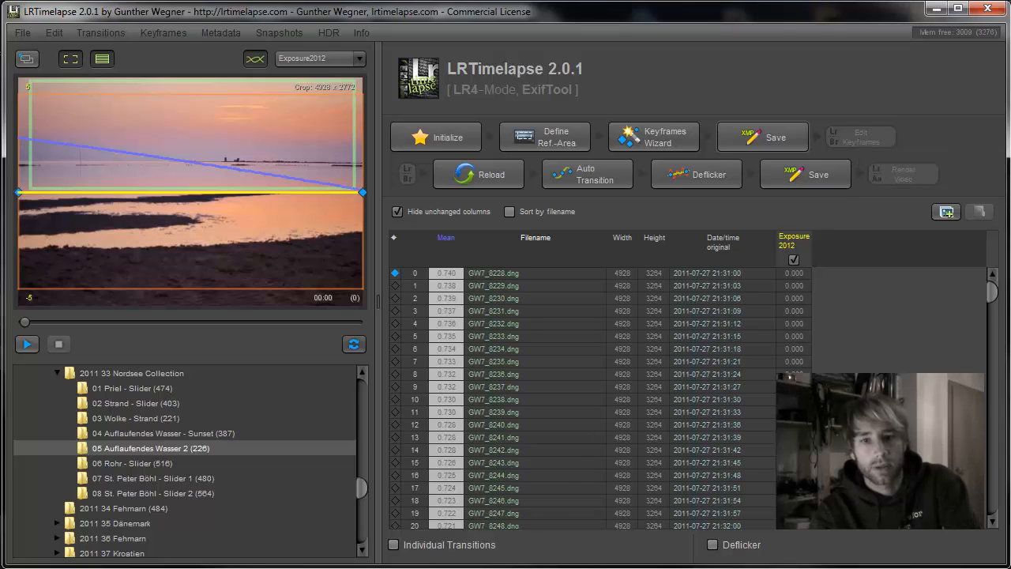
pyautogui.hotkey('alt', 'Tab')
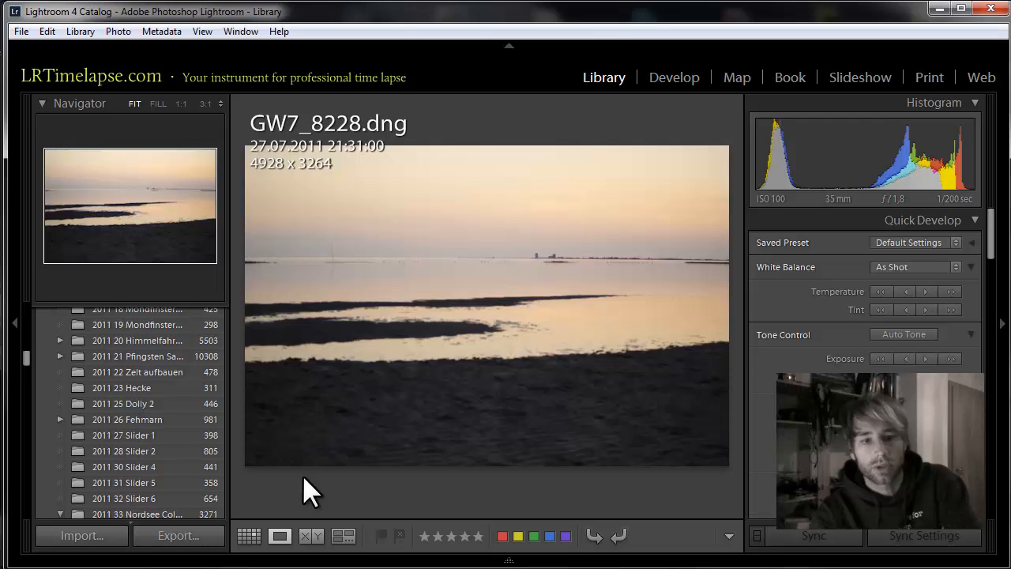
pyautogui.click(248, 537)
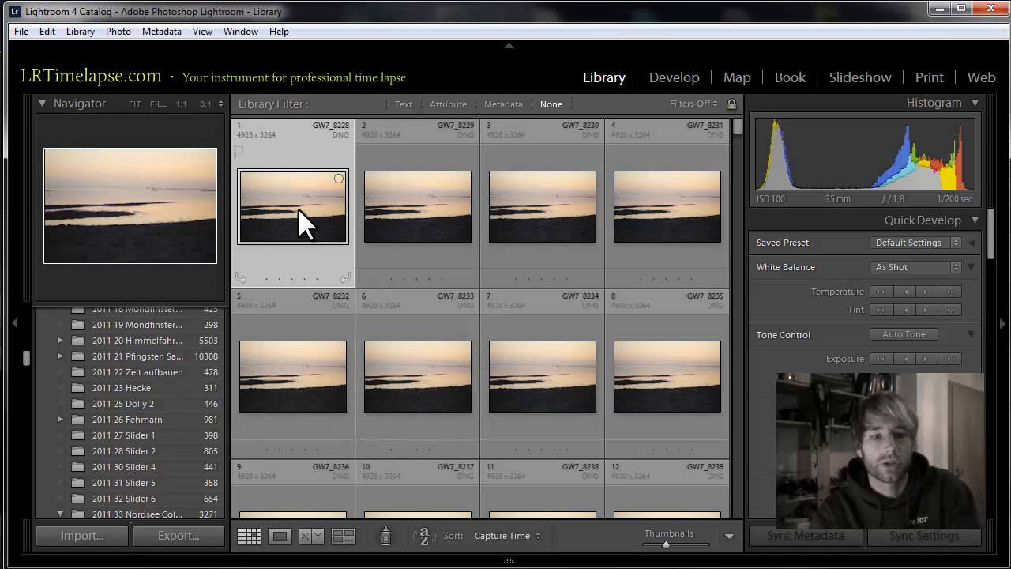
pyautogui.click(68, 537)
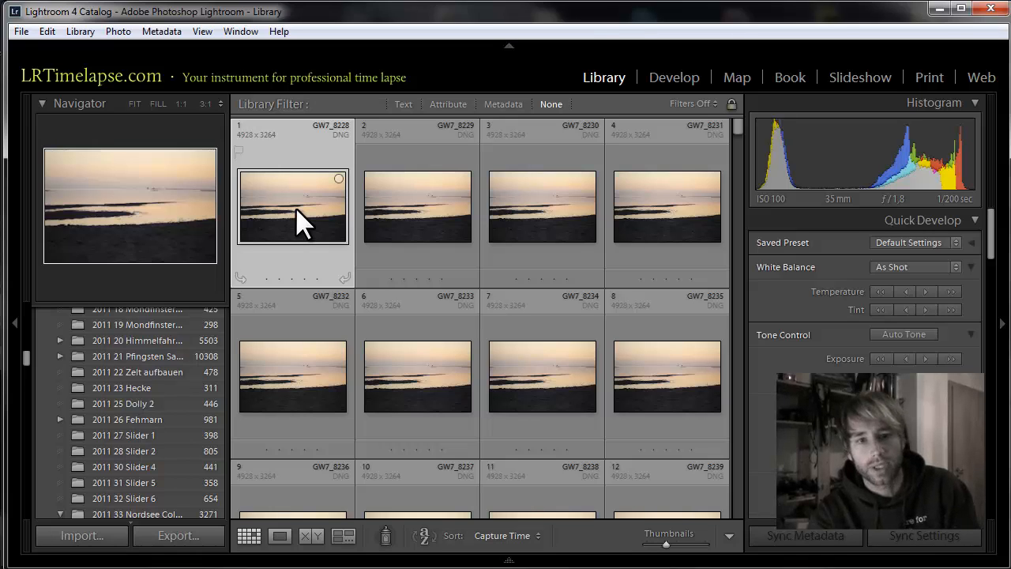
# - Read the metadata from files for all photos of the sequence
pyautogui.hotkey('ctrl', 'a')
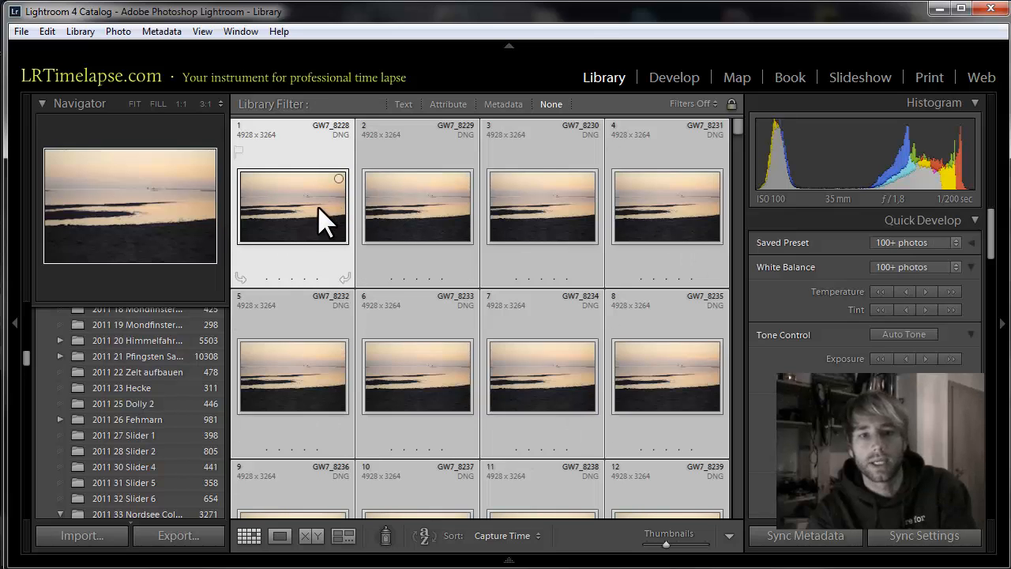
pyautogui.click(161, 32)
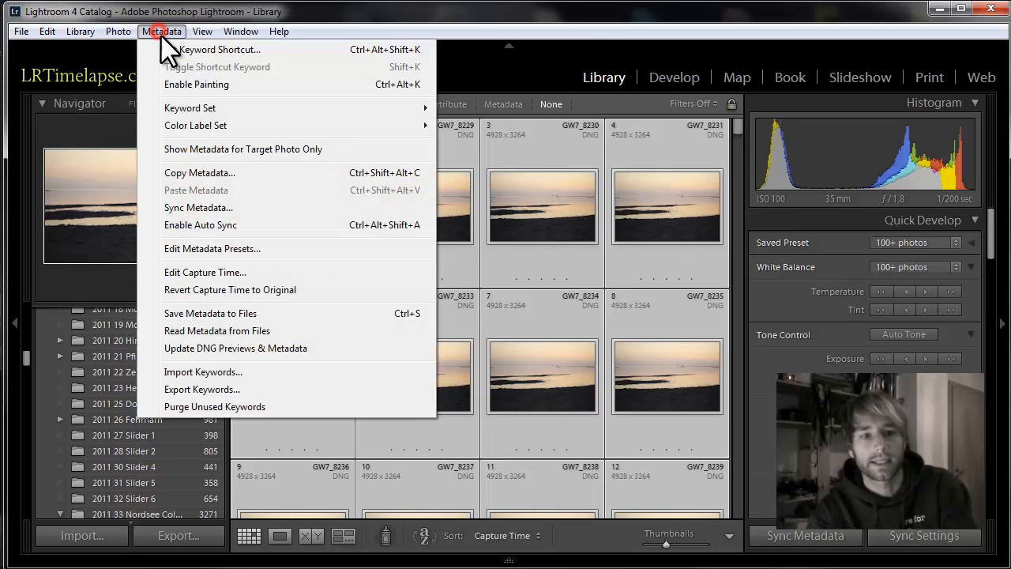
pyautogui.click(192, 330)
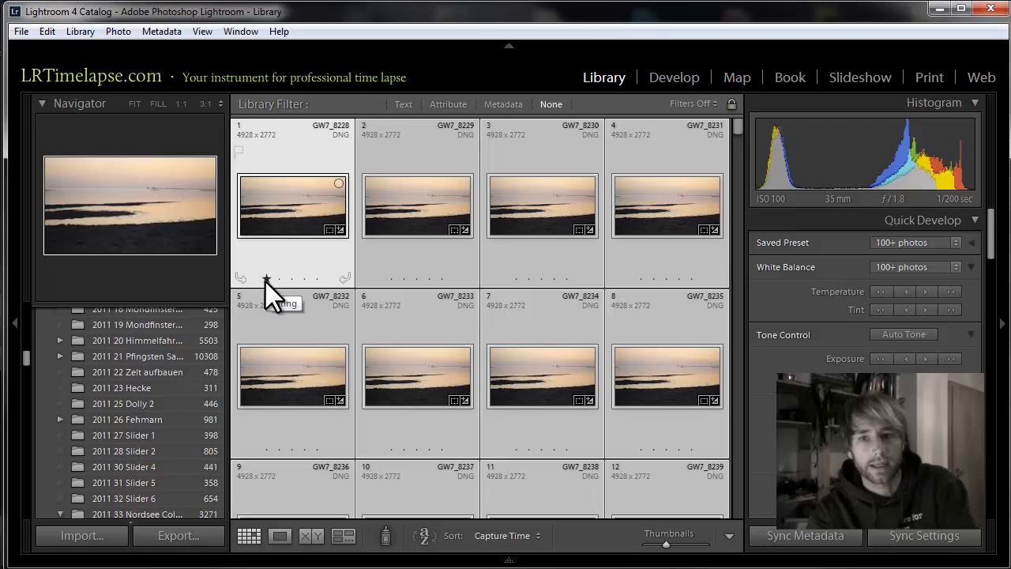
# - Check the last photo's rating and filter the sequence to photos rated one star or higher
pyautogui.moveTo(738, 131); pyautogui.dragTo(768, 542)
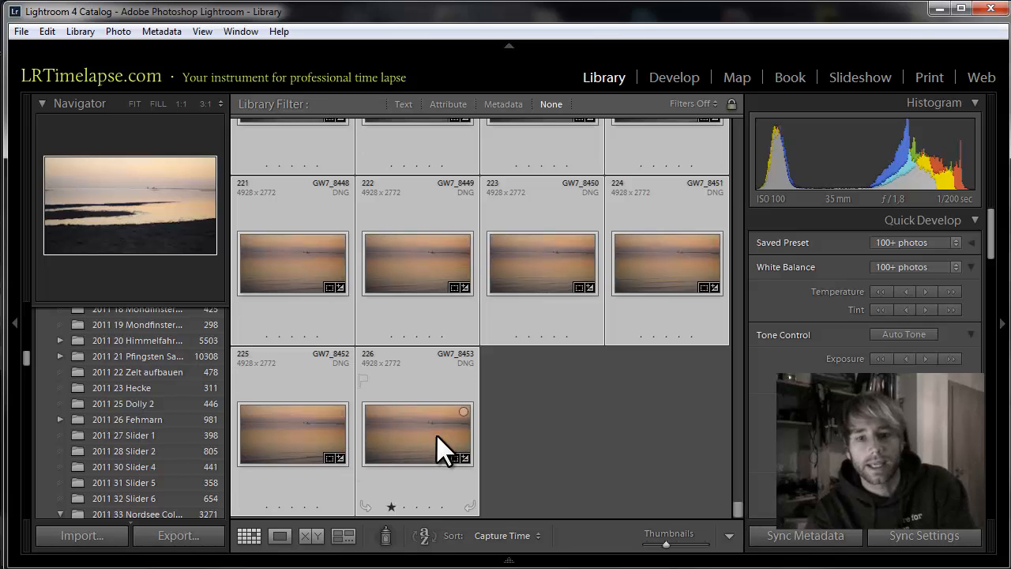
pyautogui.click(510, 557)
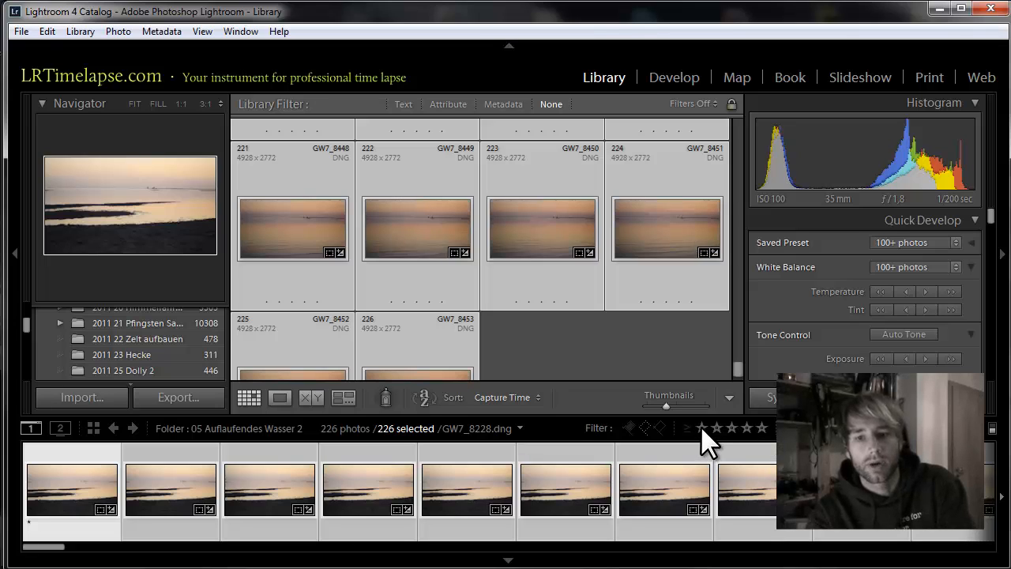
pyautogui.click(701, 426)
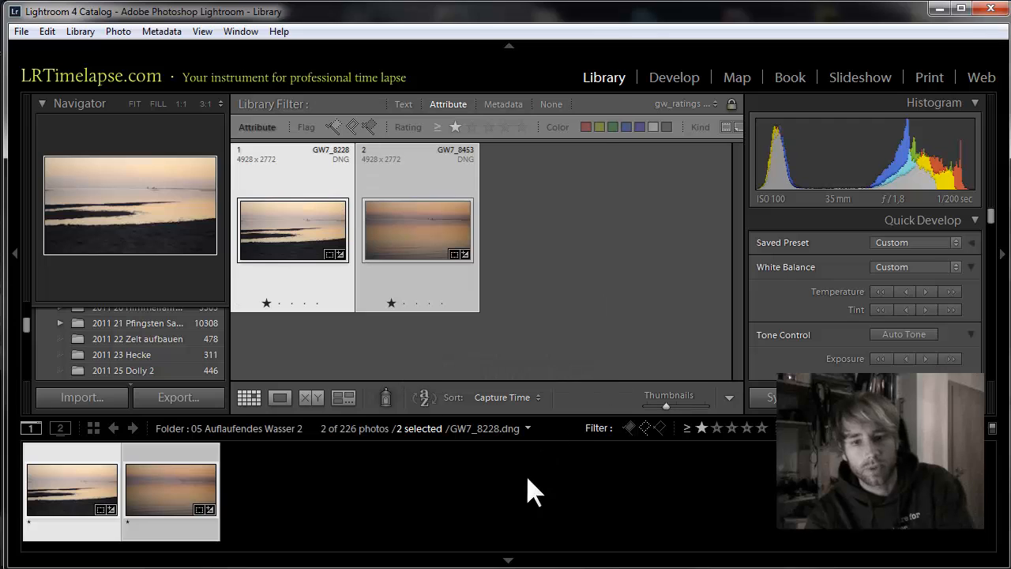
pyautogui.click(509, 559)
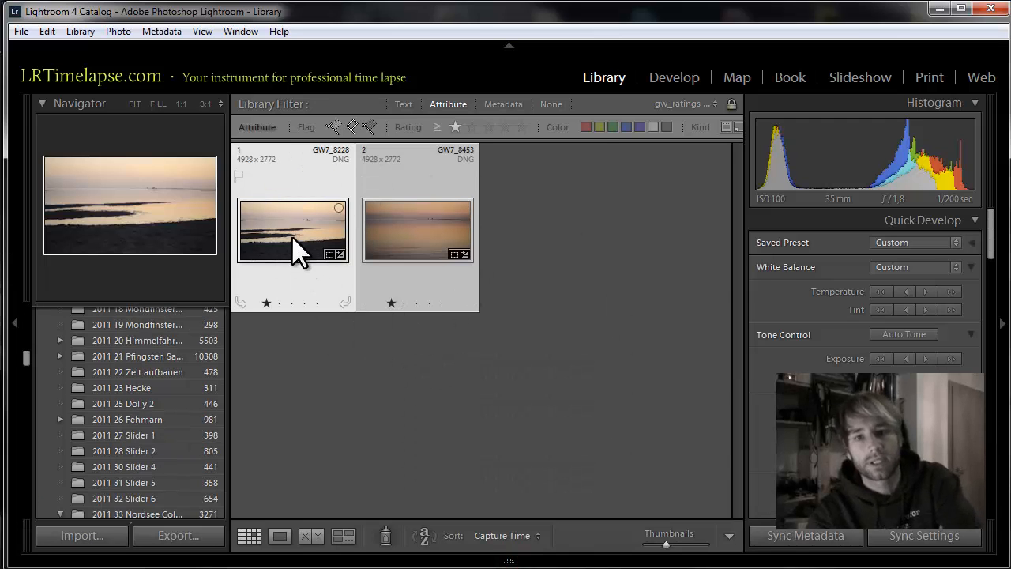
# - Open only the first keyframe photo, GW7_8228.dng, in the Develop module and set its colour temperature to 5712
pyautogui.click(287, 173)
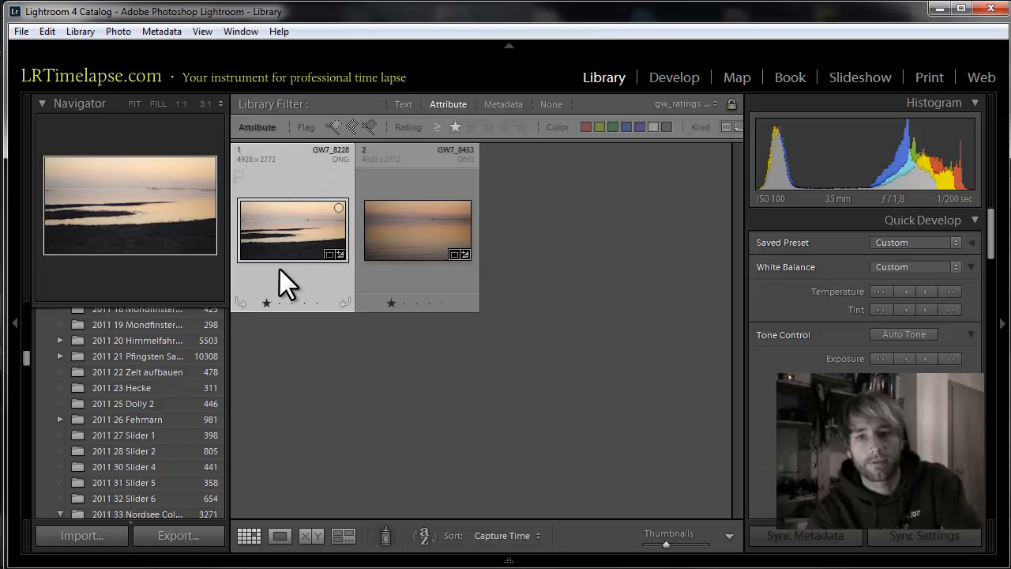
pyautogui.click(681, 75)
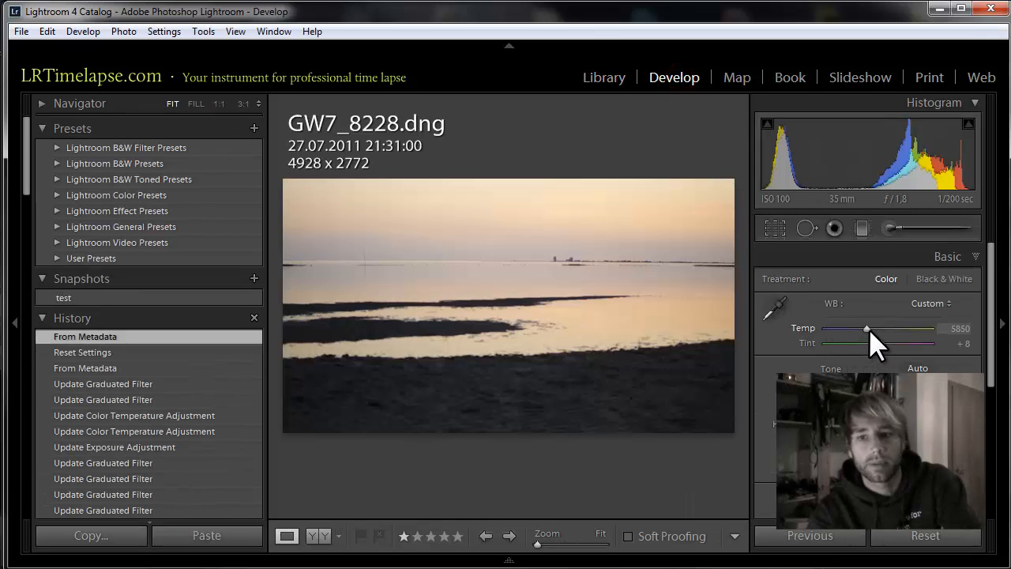
pyautogui.moveTo(867, 328); pyautogui.dragTo(865, 327)
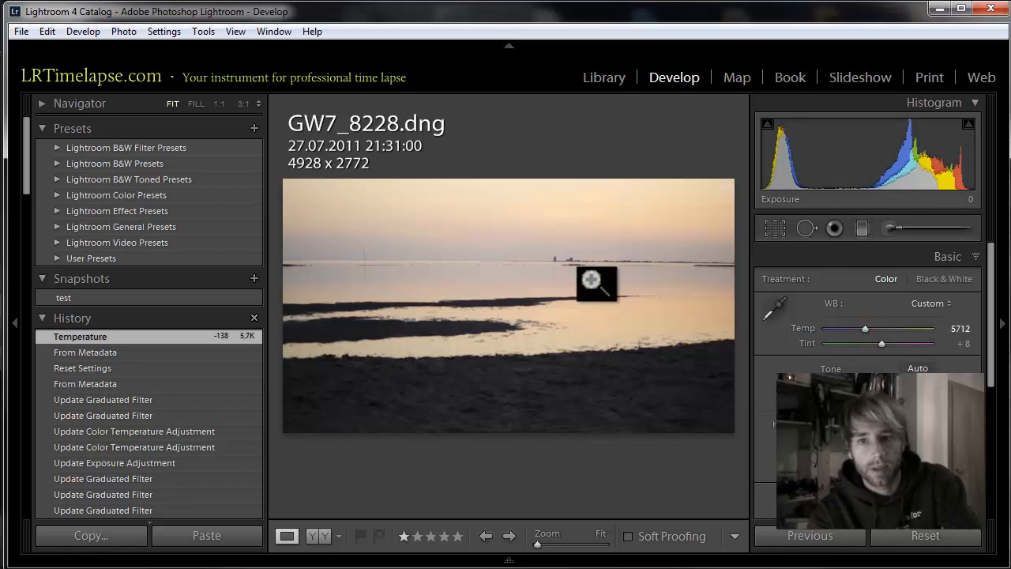
# - Shift the 16 x 9 crop towards the upper edge of the photo and shrink it slightly to 4775 x 2686
pyautogui.click(770, 227)
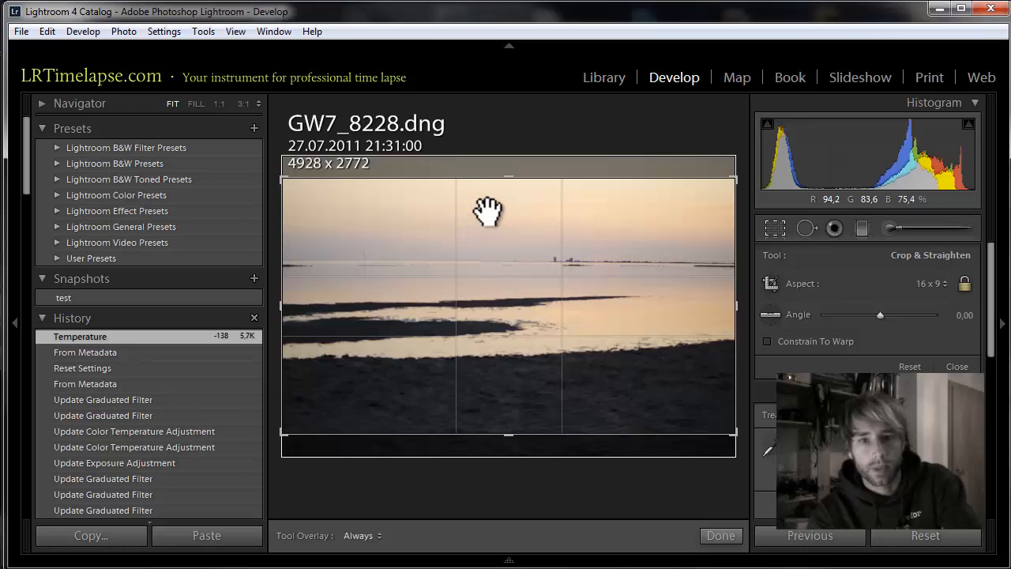
pyautogui.moveTo(484, 211); pyautogui.dragTo(482, 230)
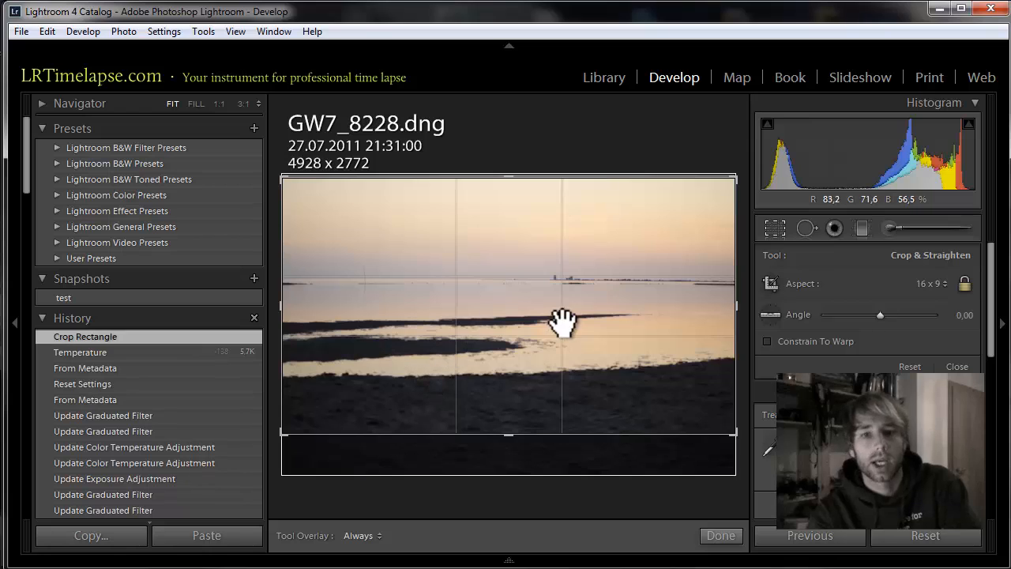
pyautogui.moveTo(555, 290); pyautogui.dragTo(553, 294)
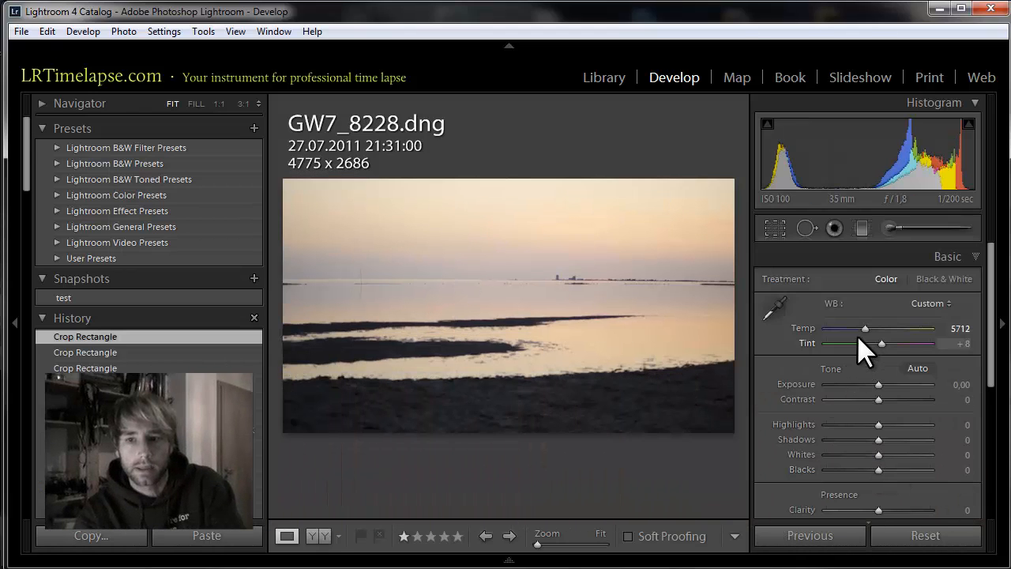
# - Set temperature 7530, tint +57, exposure +0.15, highlights -6, shadows +11, blacks -26, clarity +21 and vibrance +20 for the photo
pyautogui.moveTo(861, 328); pyautogui.dragTo(900, 342)
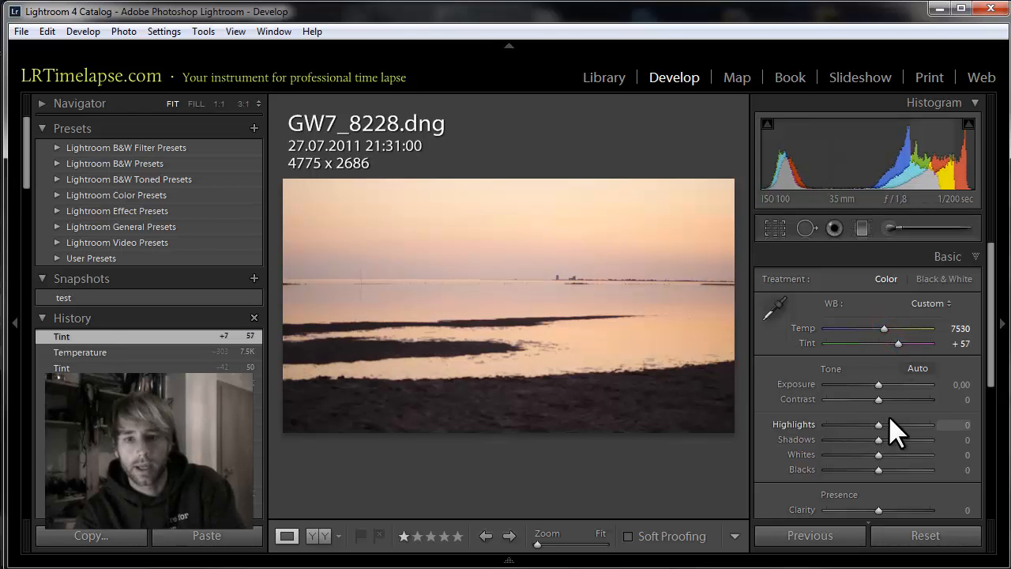
pyautogui.moveTo(880, 440); pyautogui.dragTo(888, 485)
pyautogui.scroll(-1, 774, 383)
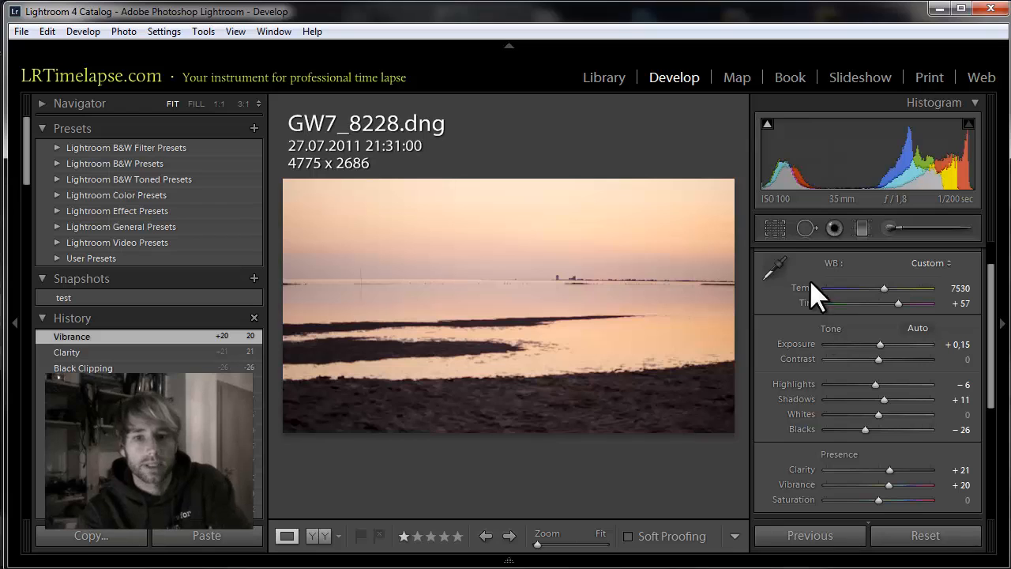
# - Select the existing upper graduated filter on GW7_8228.dng and set its temperature to -47
pyautogui.click(861, 229)
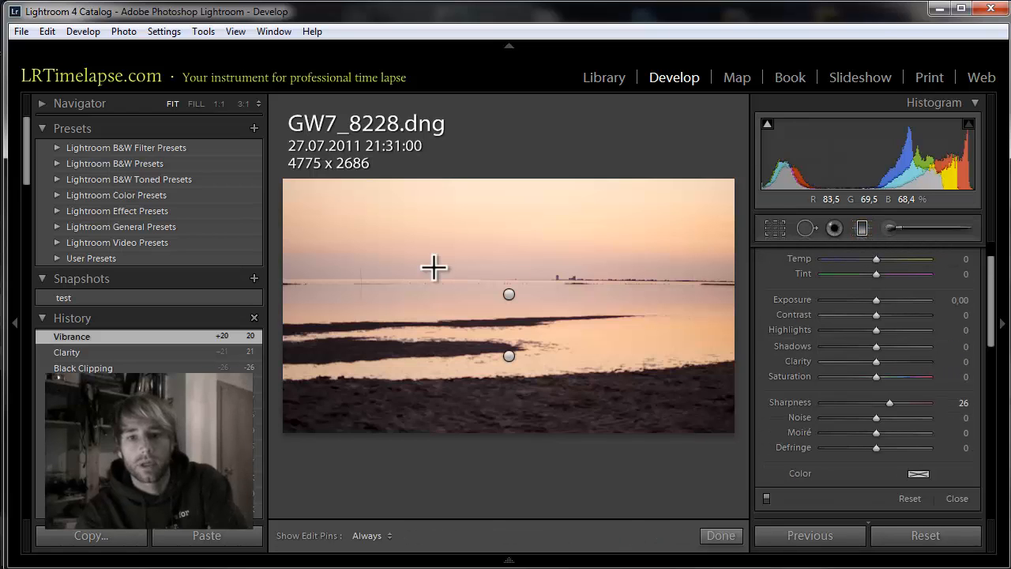
pyautogui.click(509, 294)
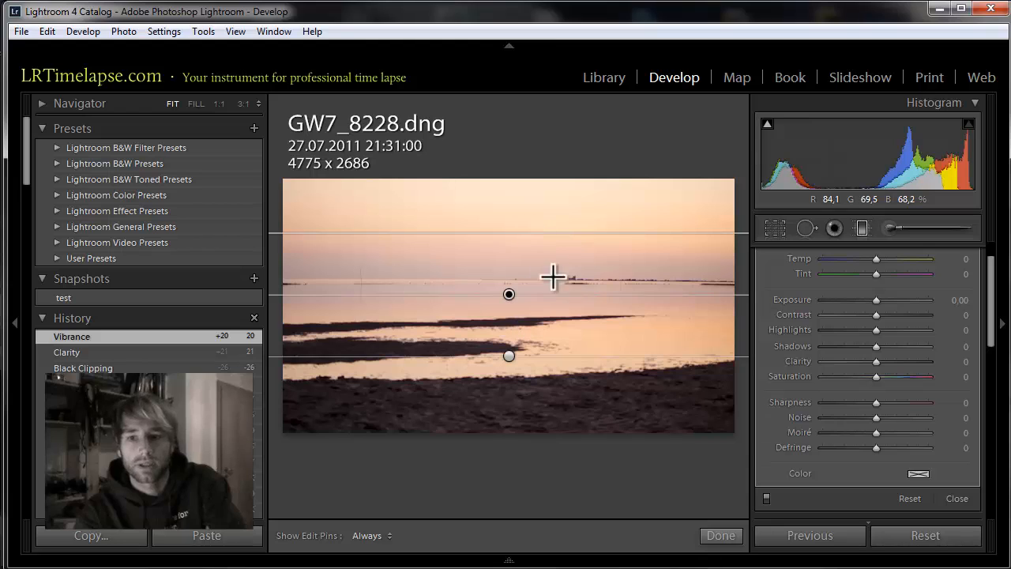
pyautogui.scroll(2, 979, 283)
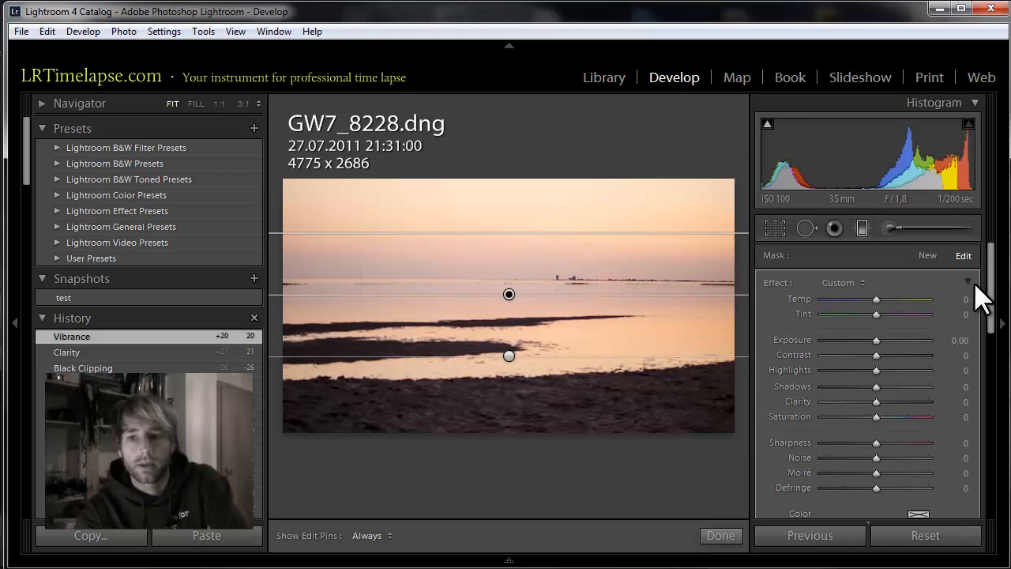
pyautogui.moveTo(874, 298); pyautogui.dragTo(851, 298)
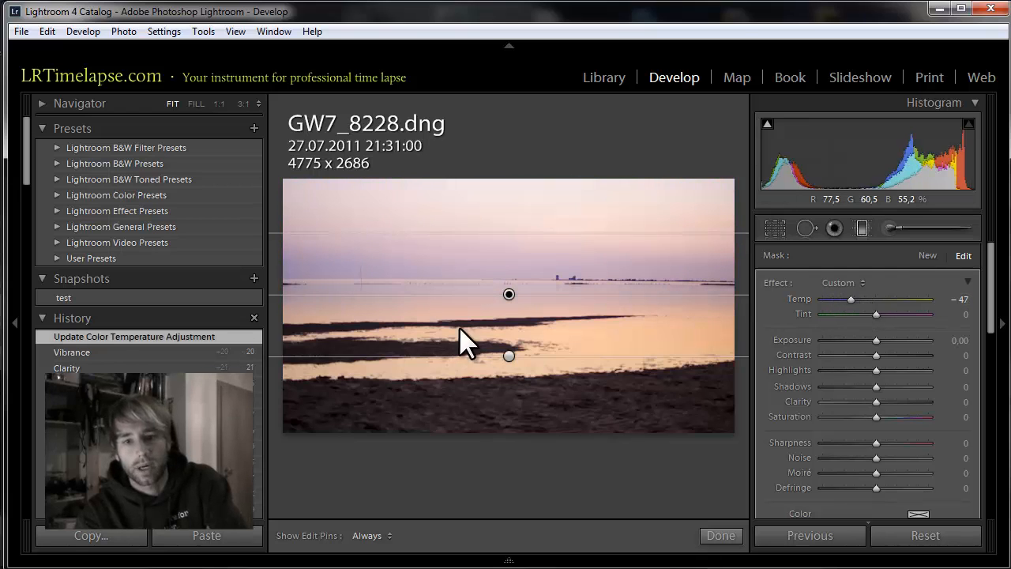
# - Set the lower graduated filter's temperature to 17 and its tint to -4
pyautogui.click(508, 357)
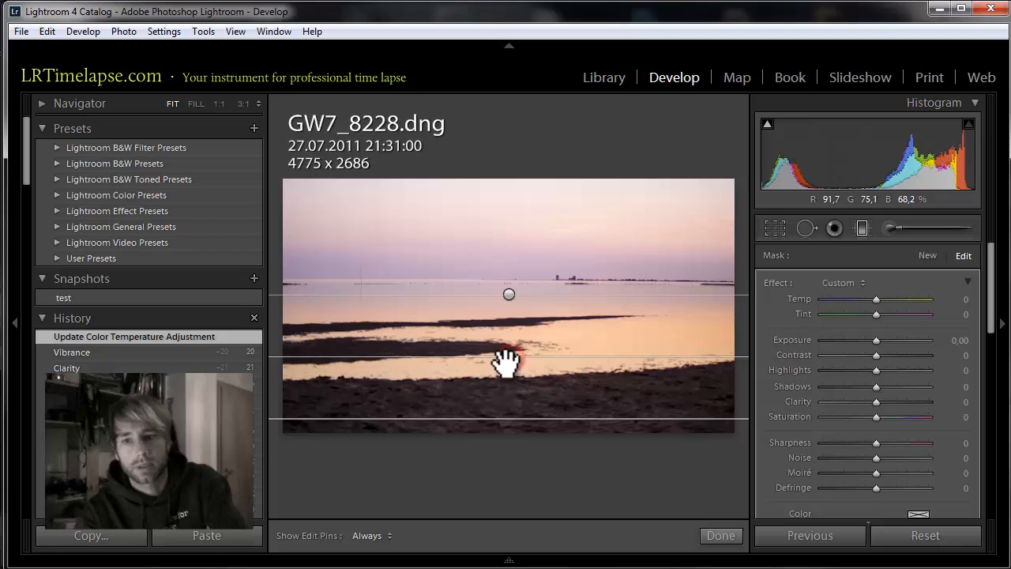
pyautogui.click(856, 314)
pyautogui.moveTo(895, 316)
pyautogui.mouseDown()
pyautogui.moveTo(874, 312)
pyautogui.moveTo(898, 309)
pyautogui.moveTo(885, 300)
pyautogui.mouseUp()
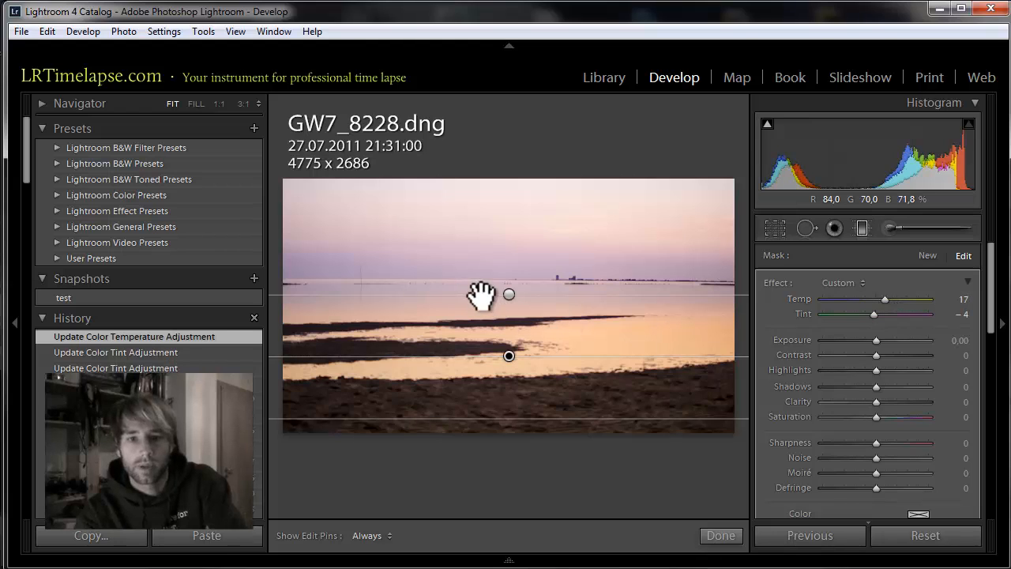
# - Shift the upper boundary of the lower graduated filter slightly downwards, away from the upper filter's pin
pyautogui.click(508, 288)
pyautogui.click(505, 290)
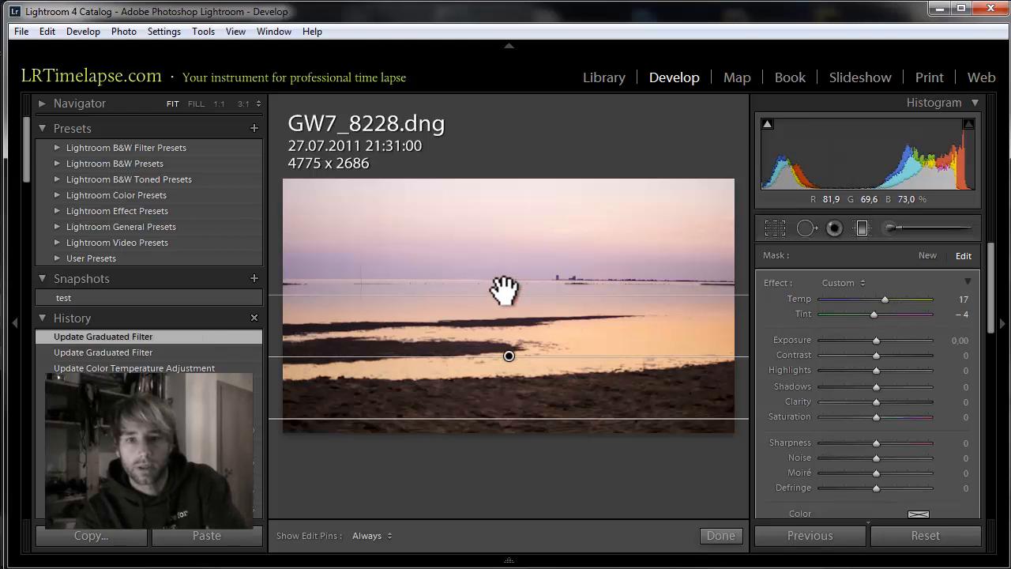
pyautogui.click(507, 294)
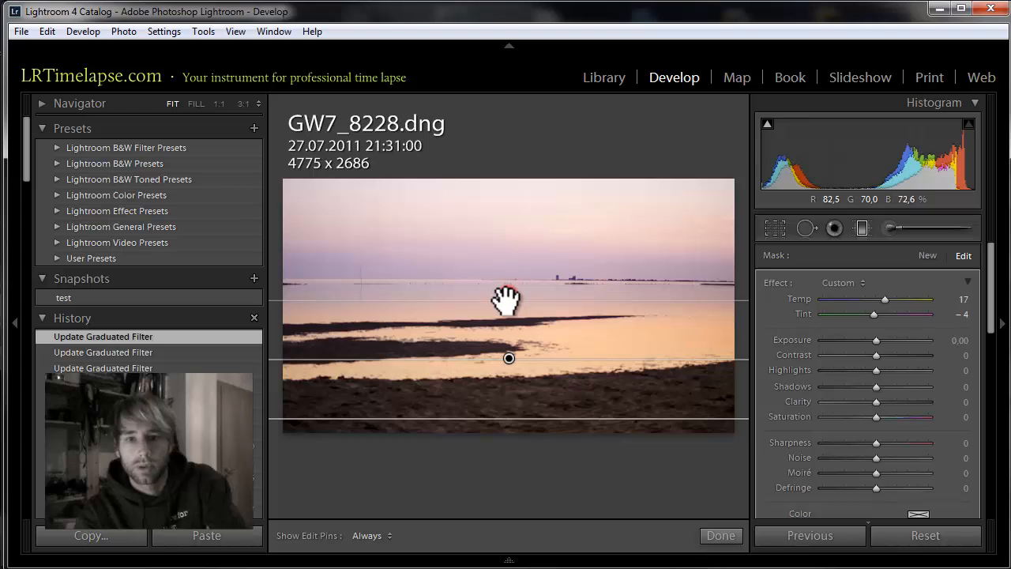
pyautogui.click(507, 294)
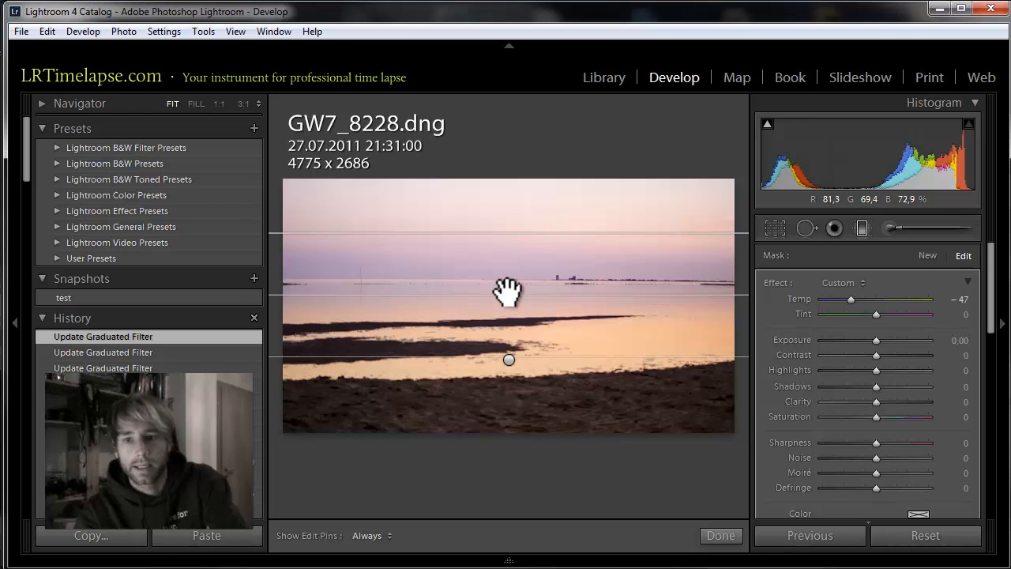
# - Set the upper graduated filter's temperature to -54 and move the filter up so its centre sits near the horizon
pyautogui.click(849, 299)
pyautogui.moveTo(847, 301); pyautogui.dragTo(851, 300)
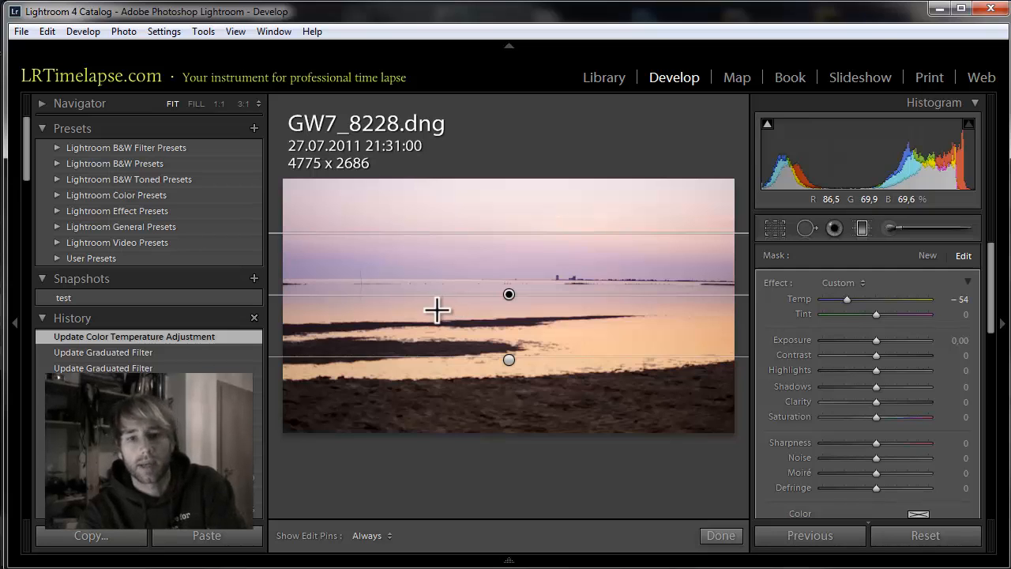
pyautogui.moveTo(512, 295); pyautogui.dragTo(512, 287)
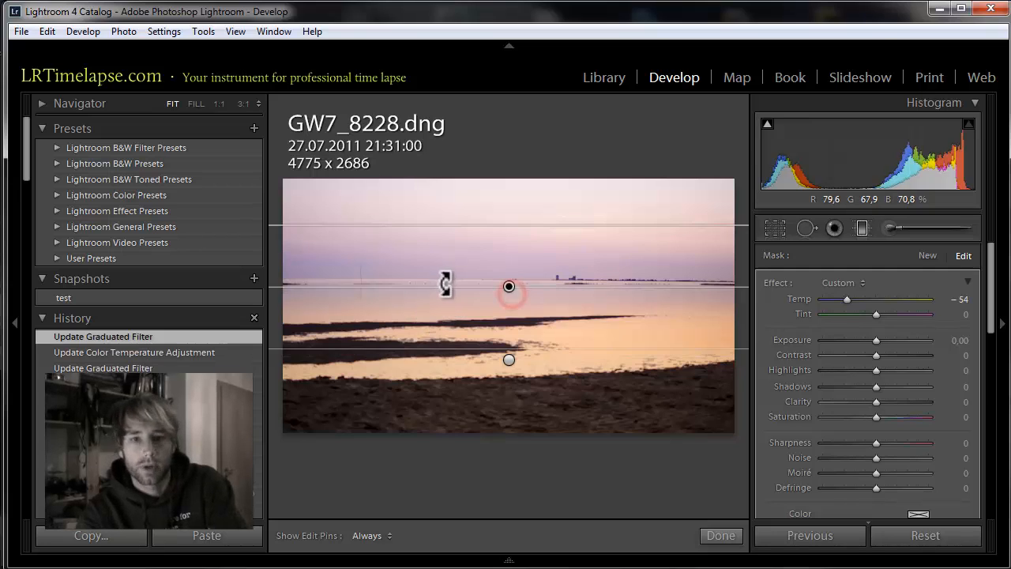
pyautogui.moveTo(442, 286)
pyautogui.mouseDown()
pyautogui.moveTo(442, 273)
pyautogui.moveTo(445, 297)
pyautogui.moveTo(442, 263)
pyautogui.moveTo(441, 279)
pyautogui.mouseUp()
pyautogui.click(862, 229)
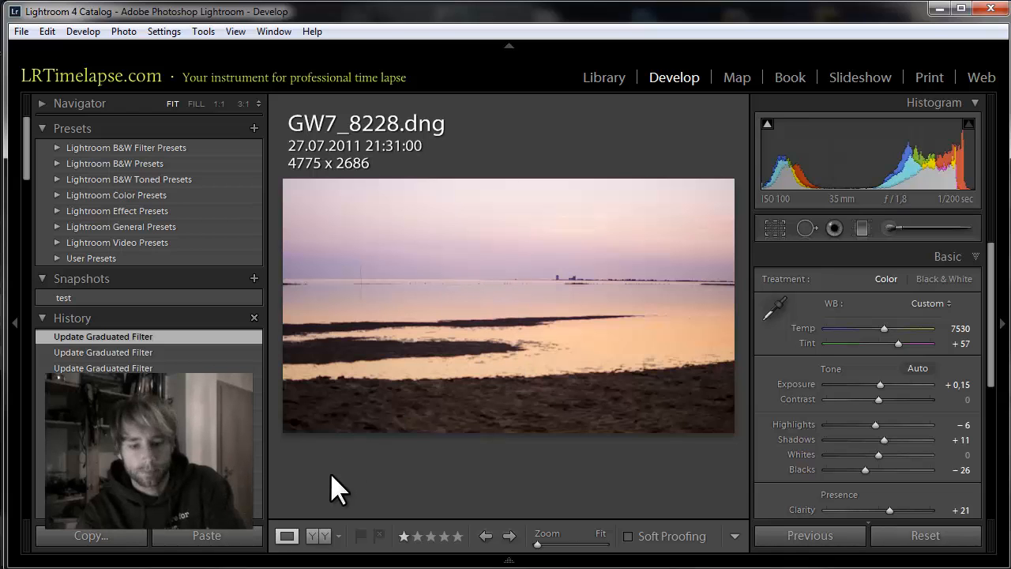
# - Return to the Library grid and copy all develop settings of the first keyframe photo, GW7_8228
pyautogui.press('g')
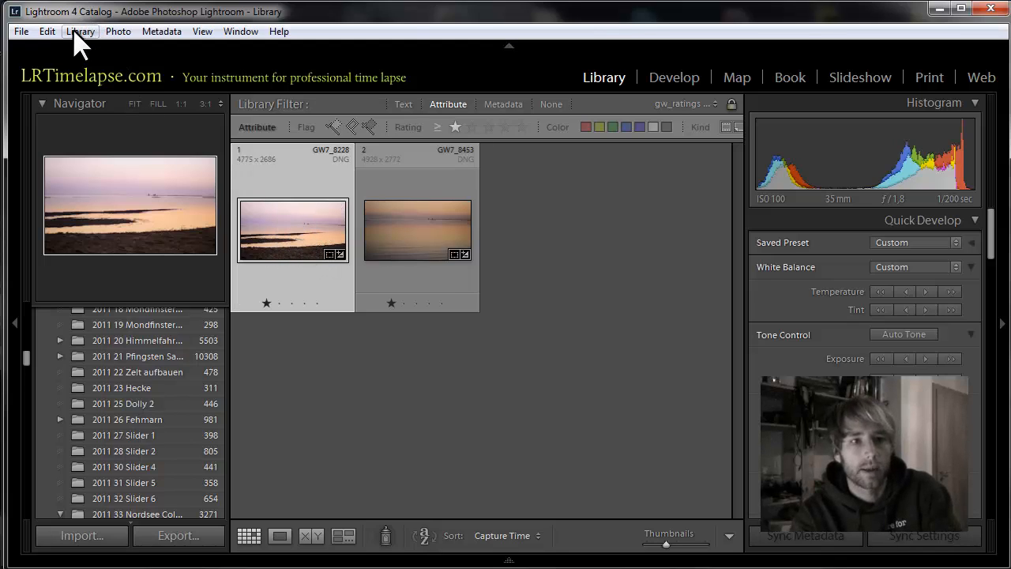
pyautogui.click(118, 32)
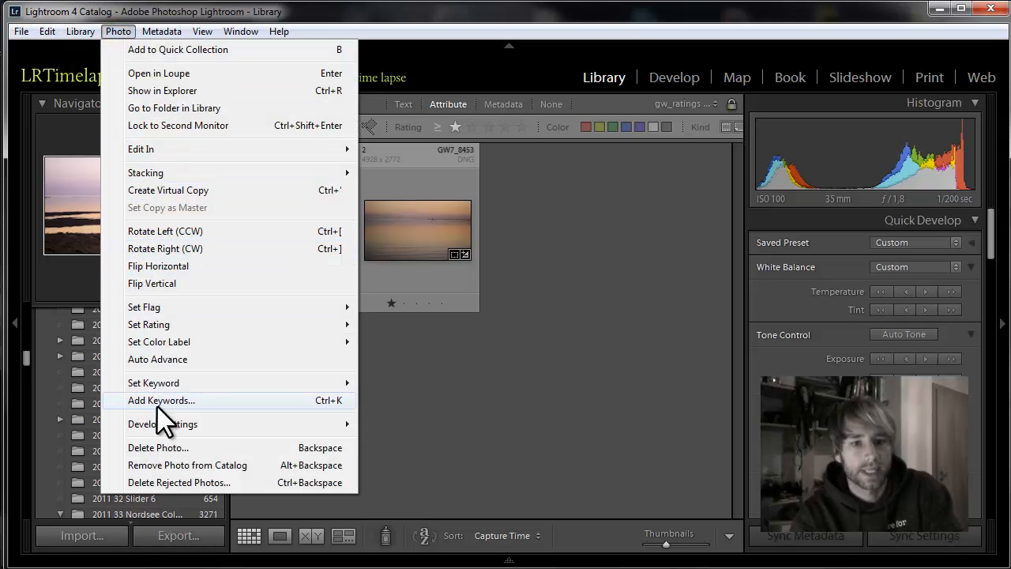
pyautogui.moveTo(162, 425)
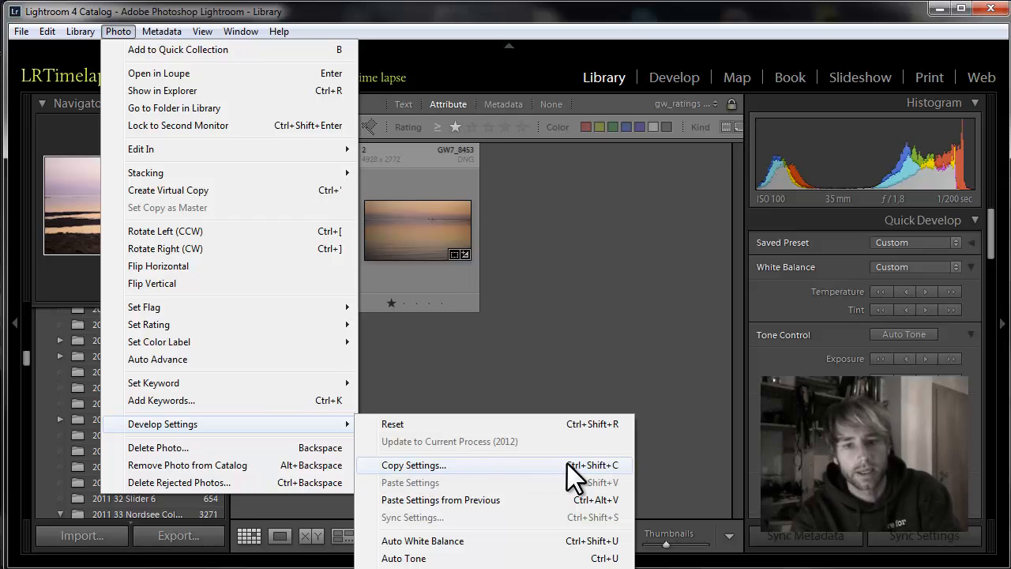
pyautogui.click(532, 464)
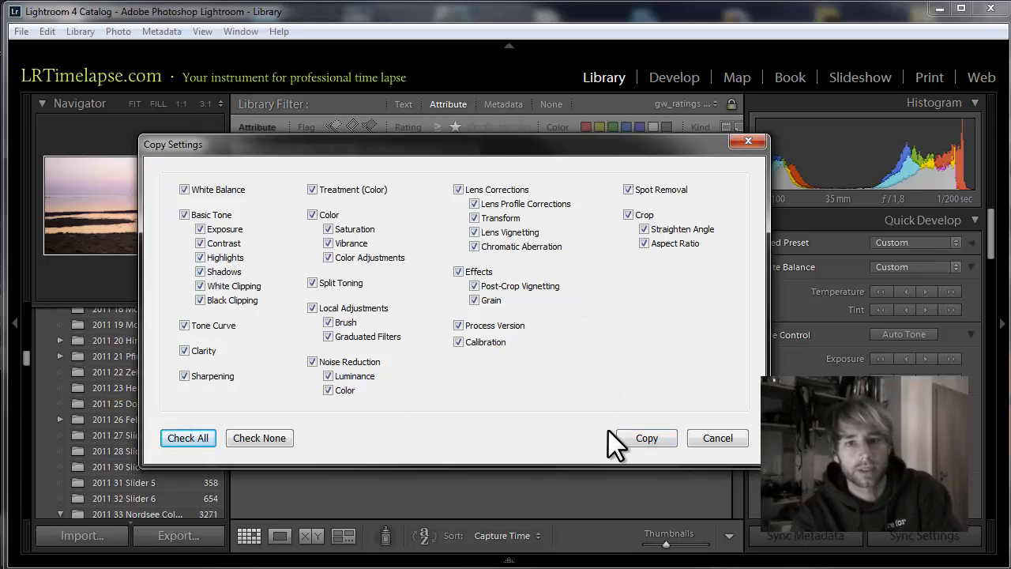
pyautogui.click(647, 439)
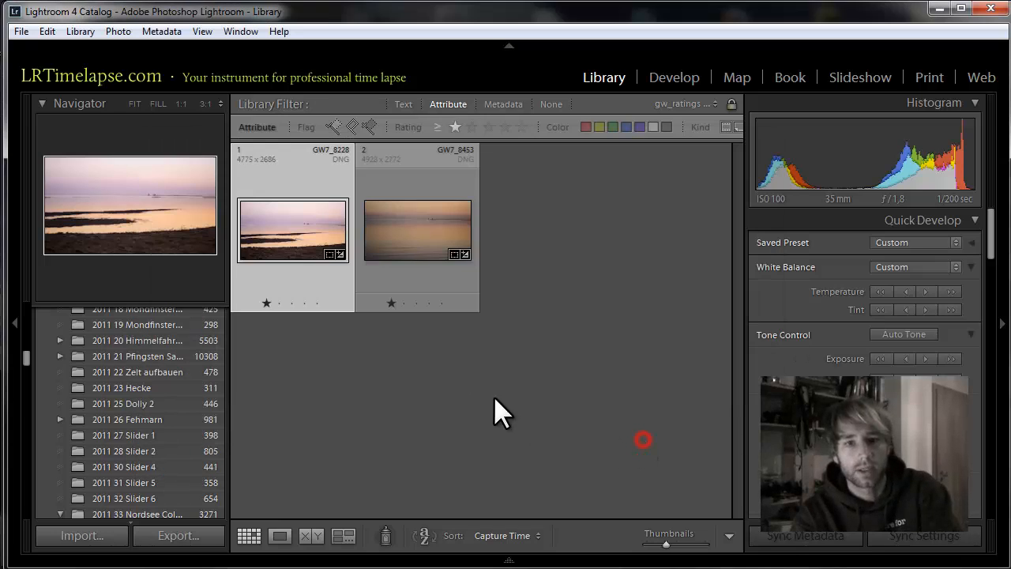
# - Paste the copied develop settings onto the second keyframe photo, GW7_8453
pyautogui.click(401, 235)
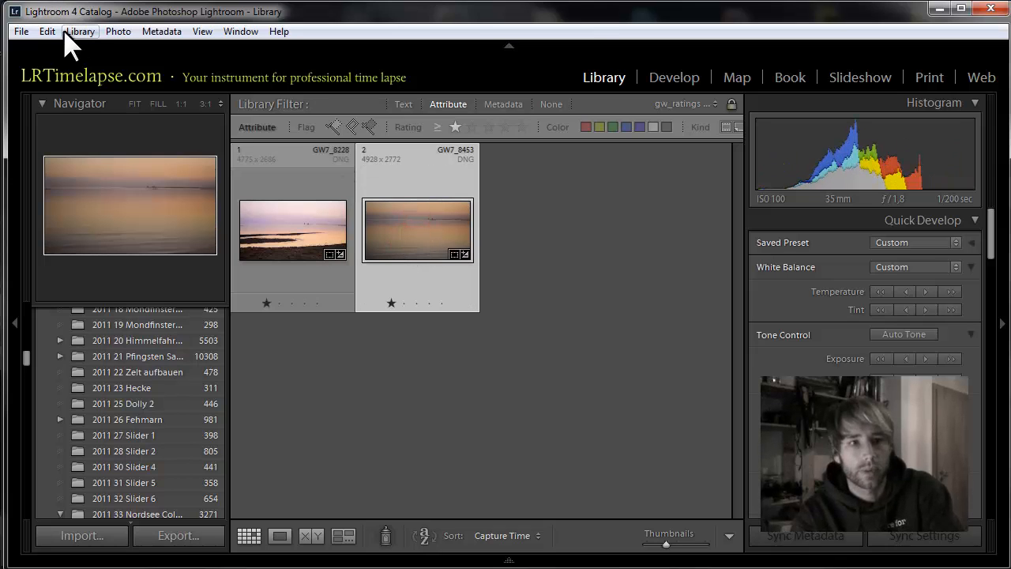
pyautogui.click(118, 32)
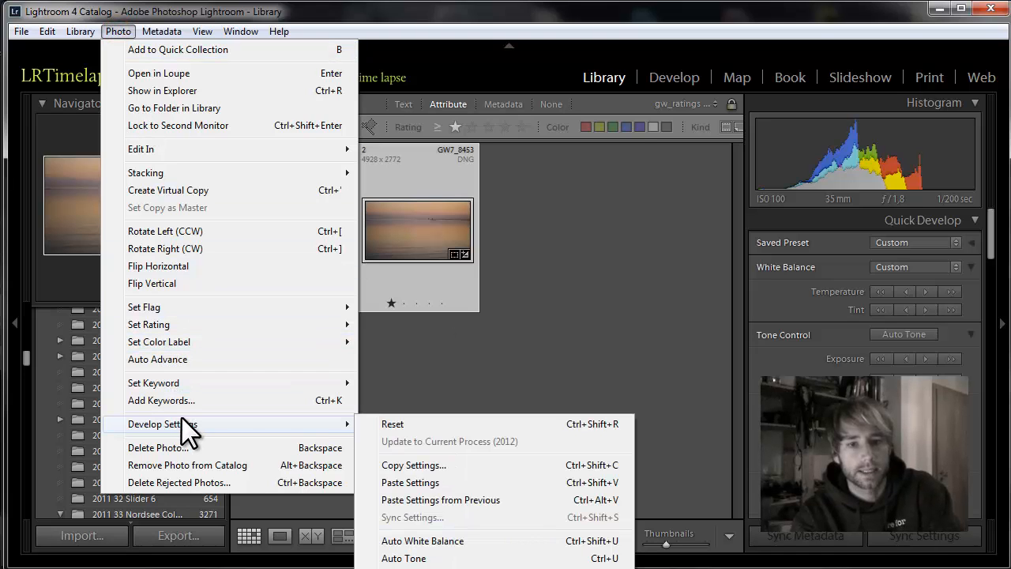
pyautogui.click(411, 482)
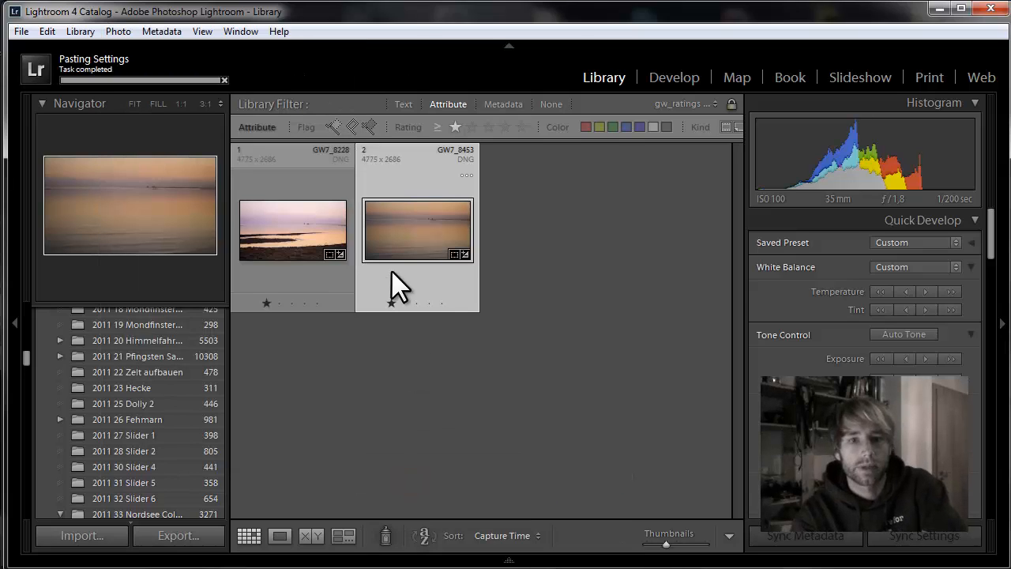
pyautogui.click(413, 229)
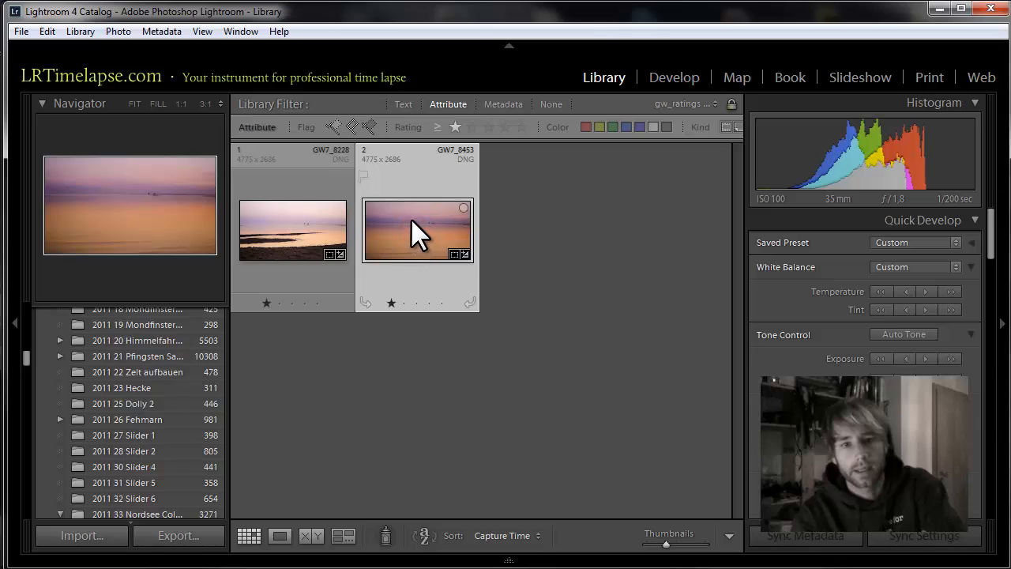
pyautogui.click(400, 184)
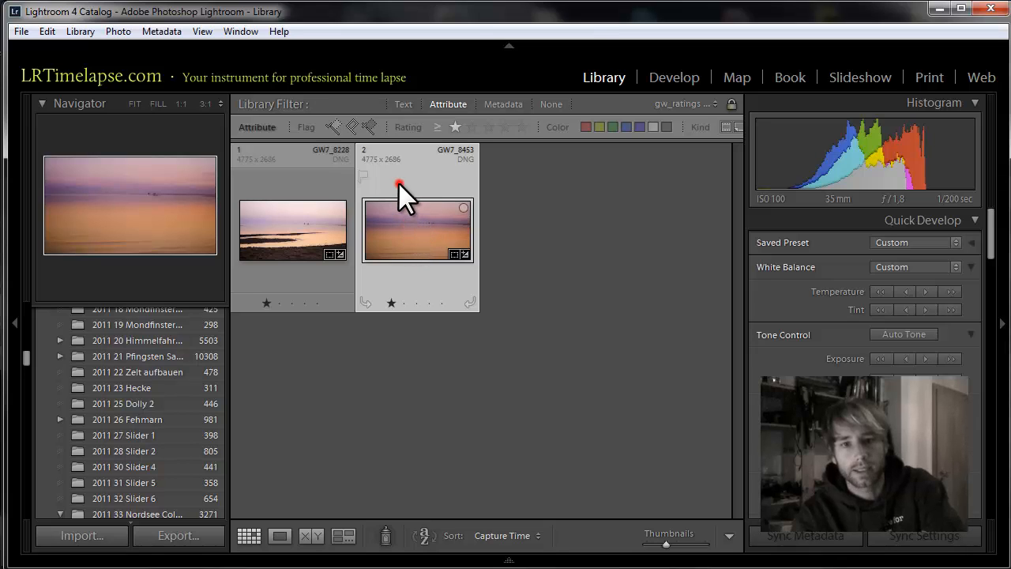
# - Open GW7_8453.dng in the Develop module and set its exposure to -0.46 and temperature to 6318
pyautogui.doubleClick(415, 237)
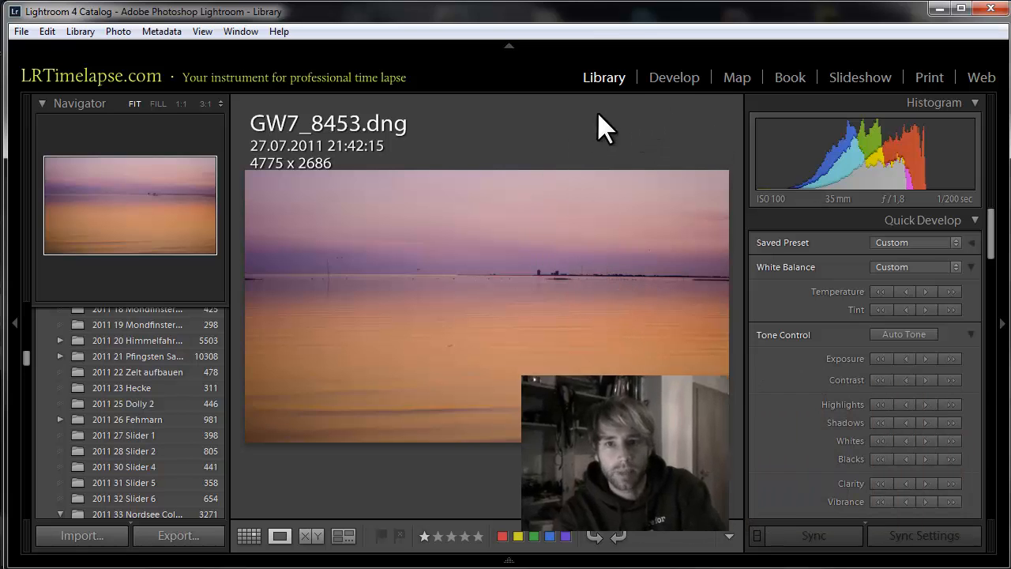
pyautogui.click(666, 80)
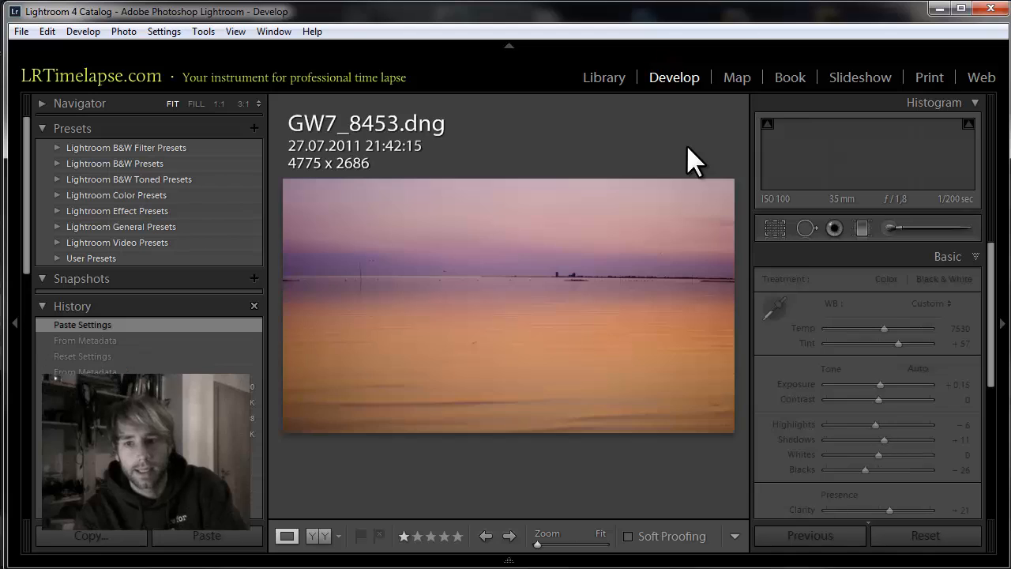
pyautogui.moveTo(874, 385); pyautogui.dragTo(872, 385)
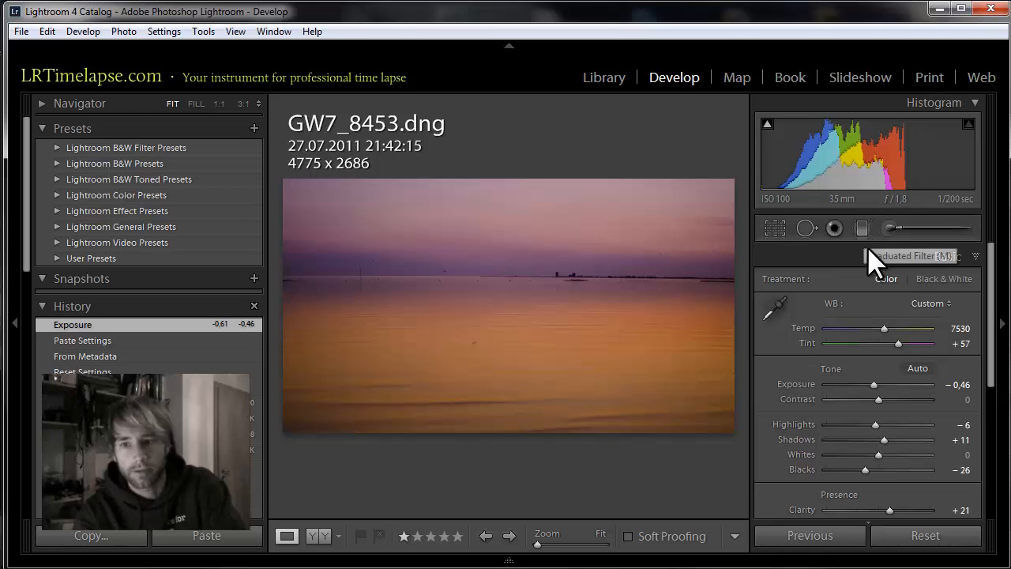
pyautogui.moveTo(878, 325); pyautogui.dragTo(865, 325)
# - Adjust the temperature and tint of the upper graduated filter to give the sky a warmer tone
pyautogui.click(863, 227)
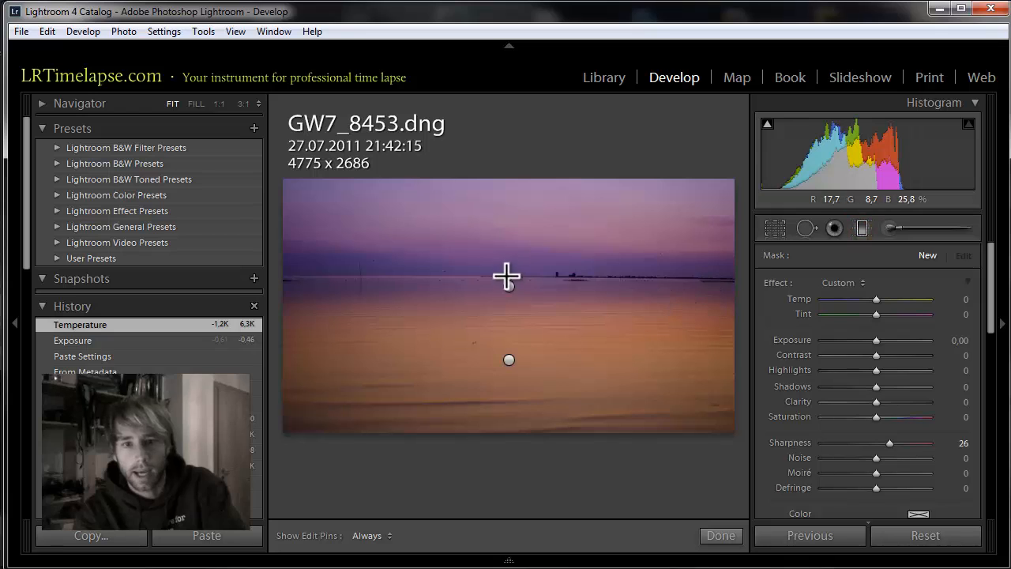
pyautogui.click(509, 285)
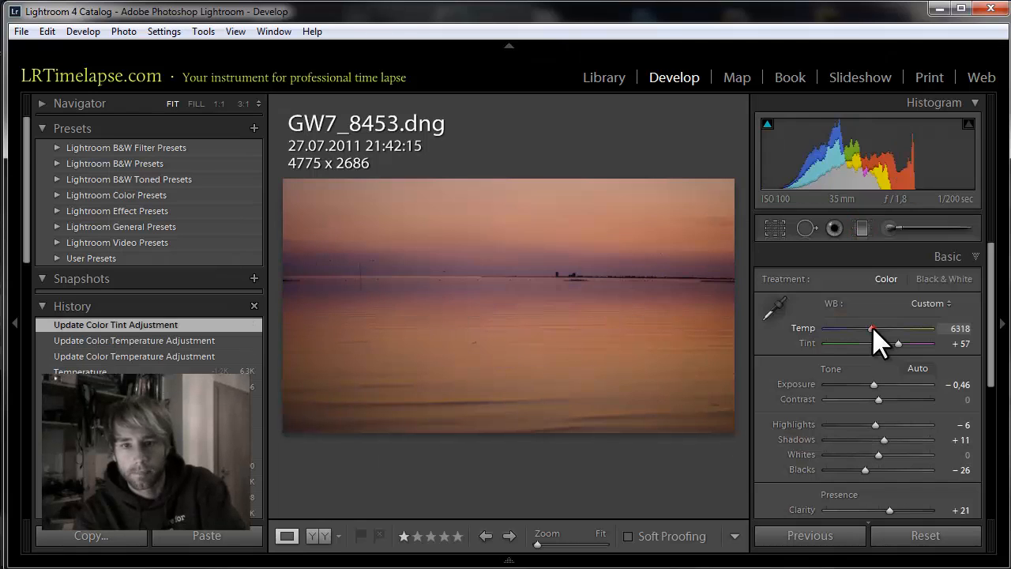
# - Set the second keyframe's overall temperature to 3364, tint to +18 and vibrance to -3
pyautogui.moveTo(873, 327); pyautogui.dragTo(850, 328)
pyautogui.scroll(-3, 858, 441)
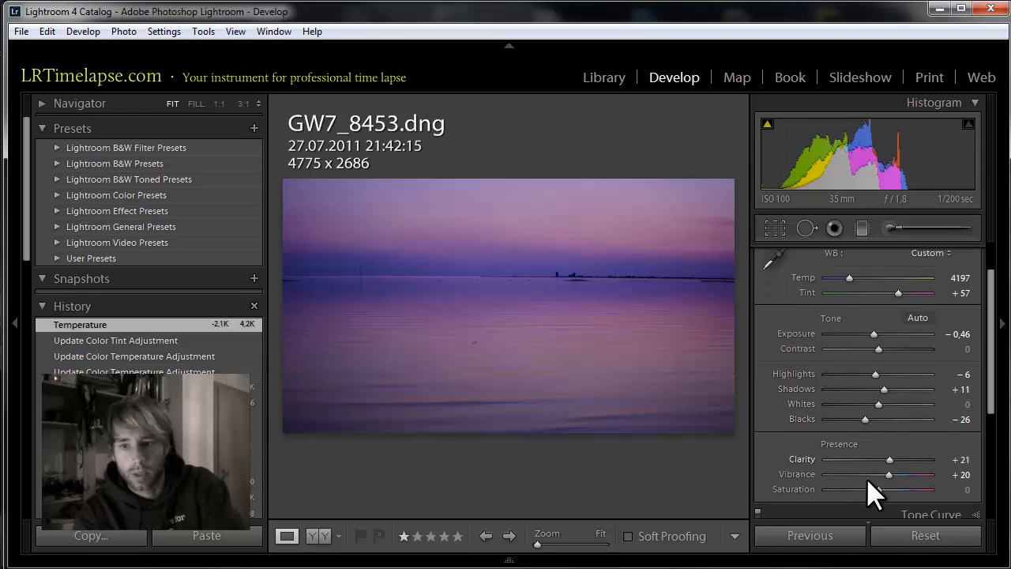
pyautogui.click(876, 474)
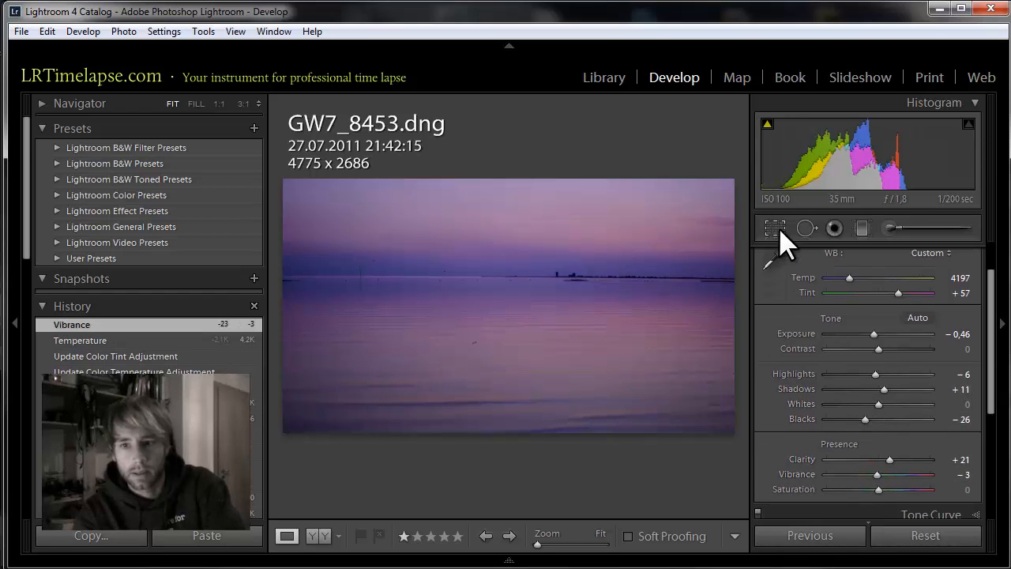
pyautogui.moveTo(897, 292); pyautogui.dragTo(835, 277)
pyautogui.click(841, 277)
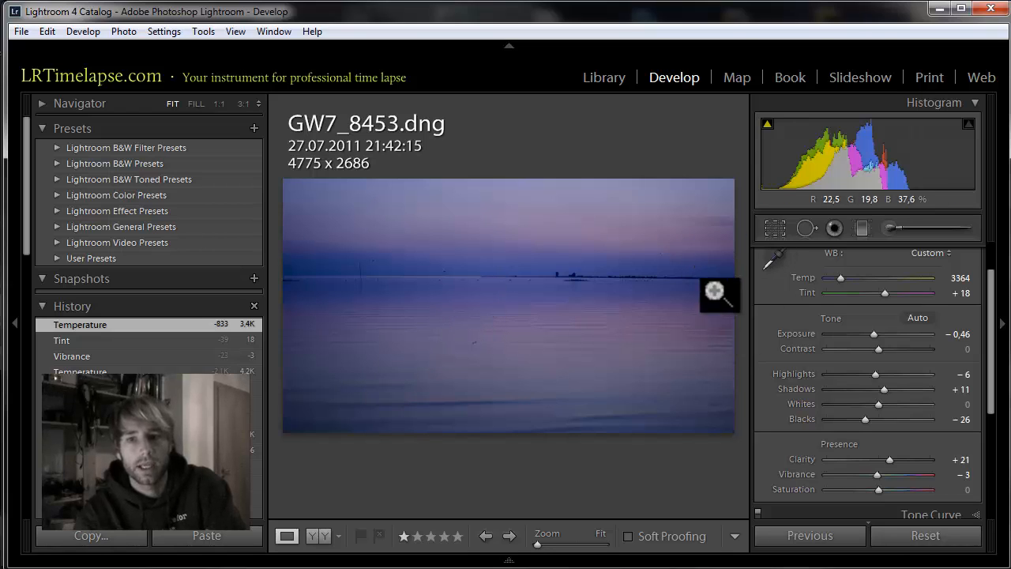
# - Crop GW7_8453 tighter to 4224 x 2376, reposition the frame, and rotate the crop to an angle of -0.83
pyautogui.click(776, 226)
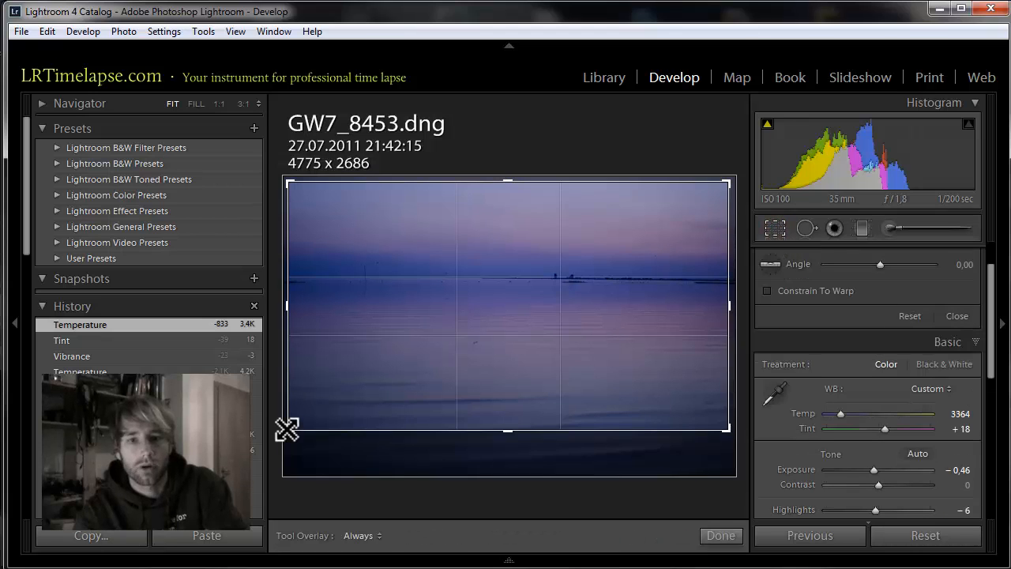
pyautogui.moveTo(287, 428); pyautogui.dragTo(290, 414)
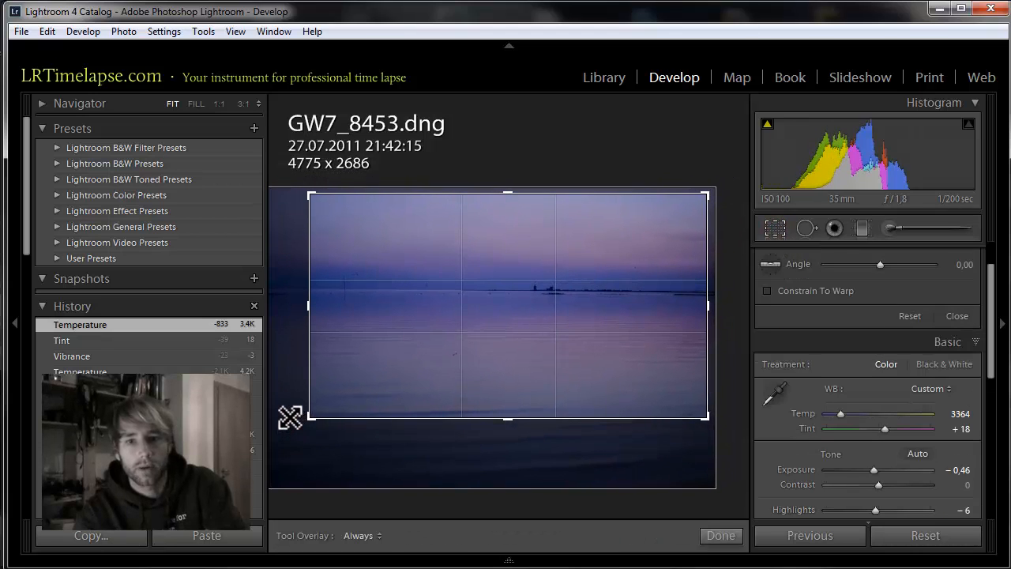
pyautogui.moveTo(356, 342); pyautogui.dragTo(377, 332)
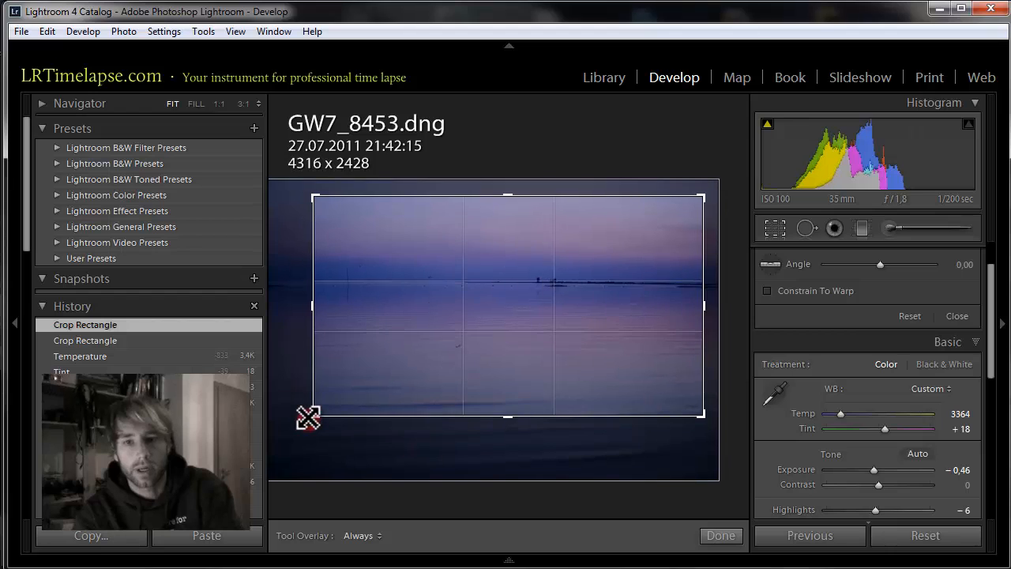
pyautogui.moveTo(309, 419); pyautogui.dragTo(314, 415)
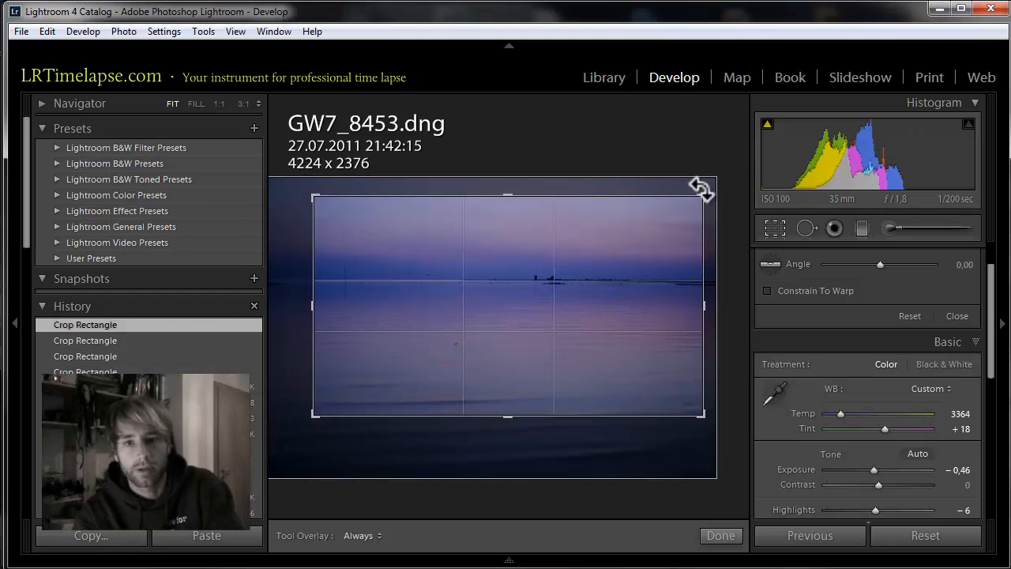
pyautogui.moveTo(701, 187); pyautogui.dragTo(703, 186)
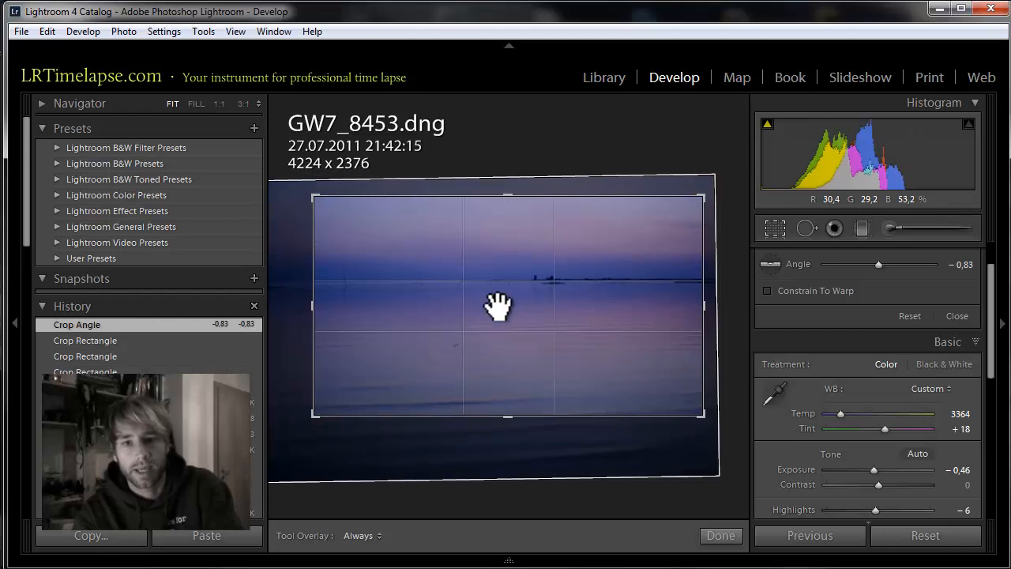
pyautogui.click(722, 535)
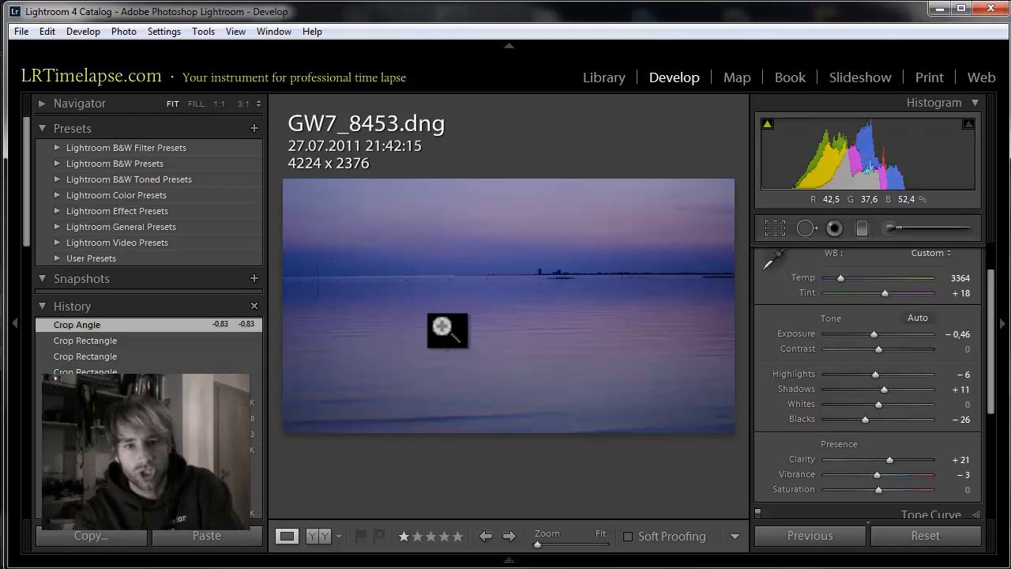
# - Return to the Library grid, select both keyframe photos GW7_8228 and GW7_8453, and save their metadata to files
pyautogui.press('g')
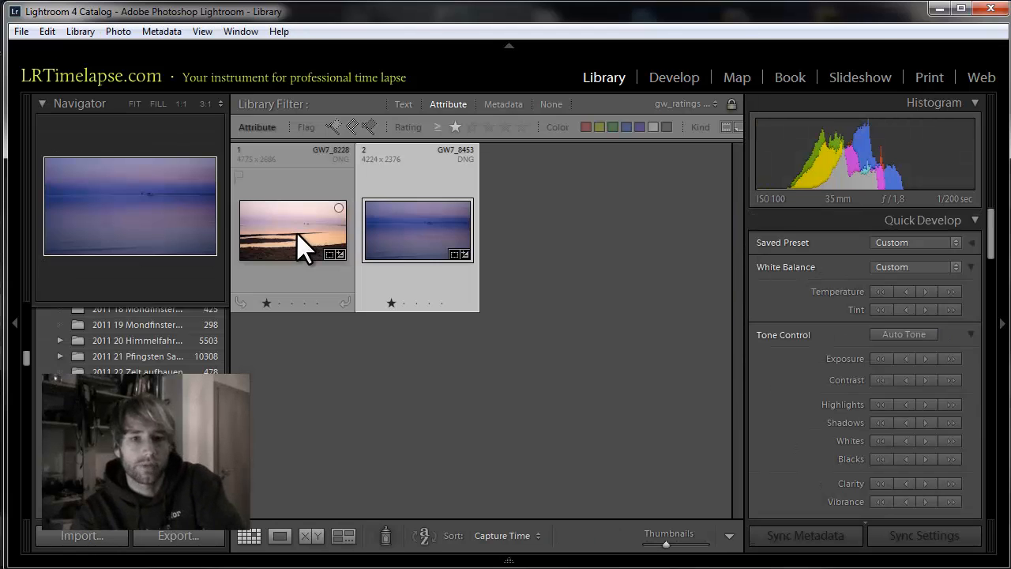
pyautogui.click(304, 247)
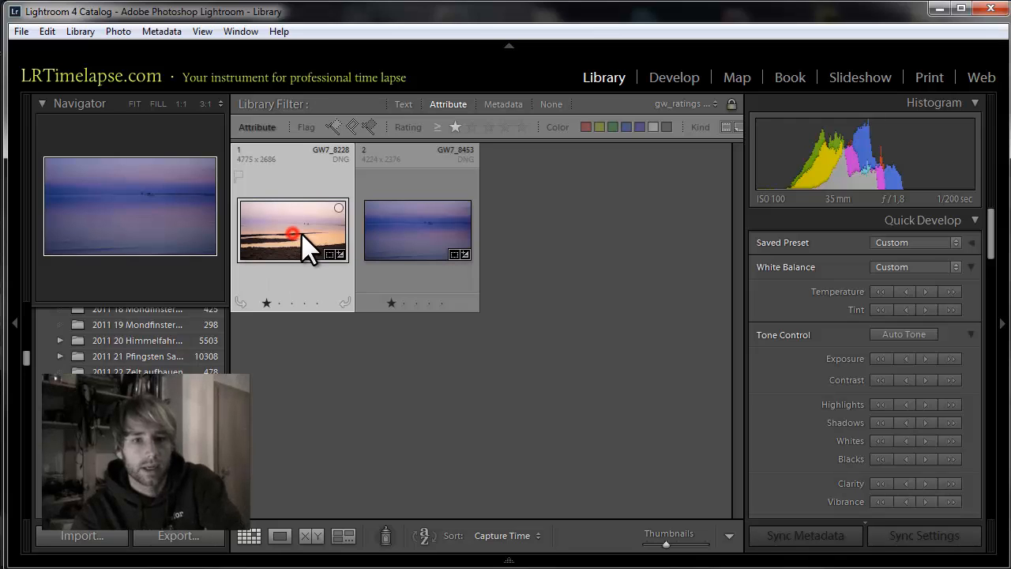
pyautogui.click(394, 236)
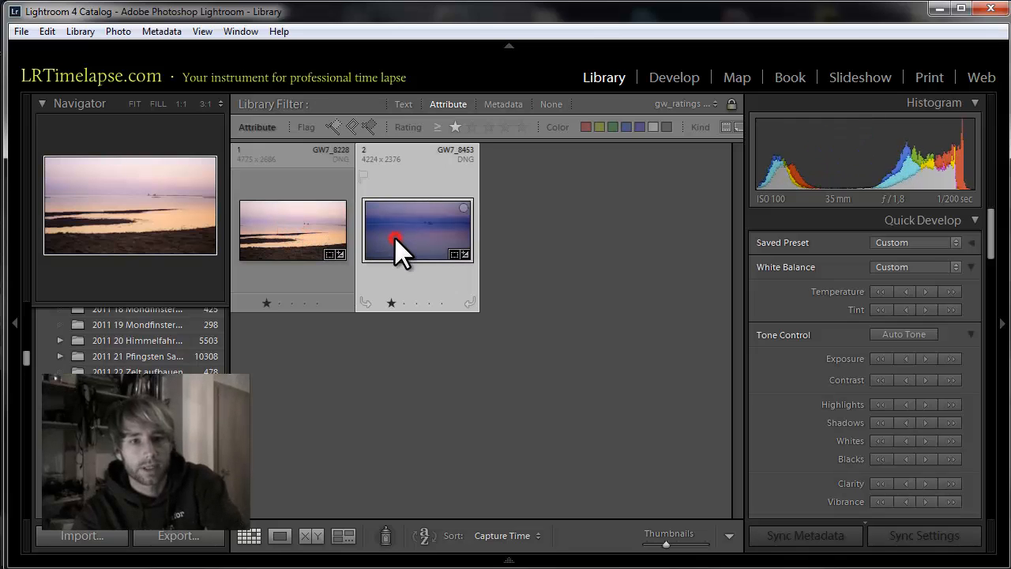
pyautogui.click(292, 226)
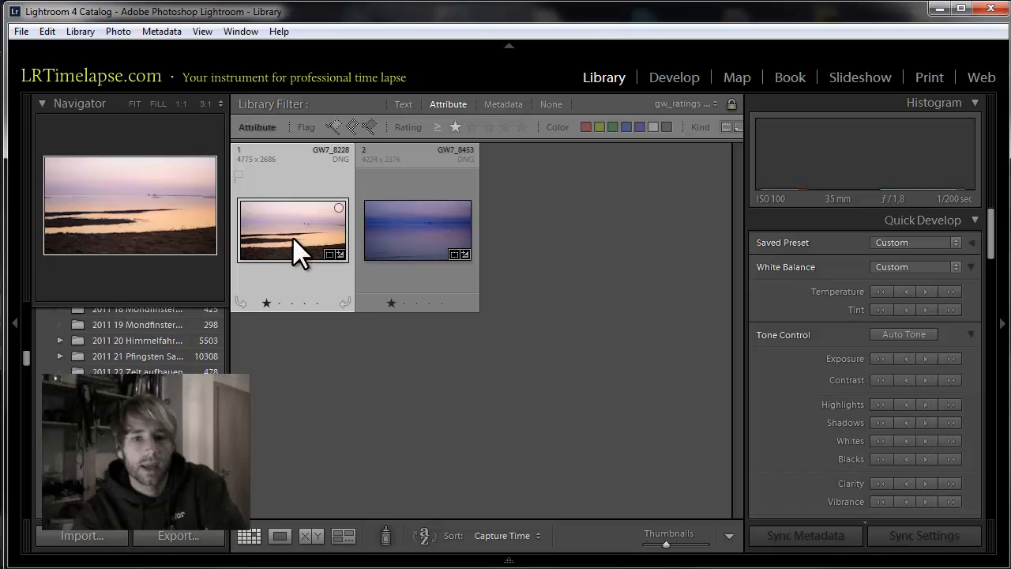
pyautogui.keyDown('ctrl'); pyautogui.click(412, 239); pyautogui.keyUp('ctrl')
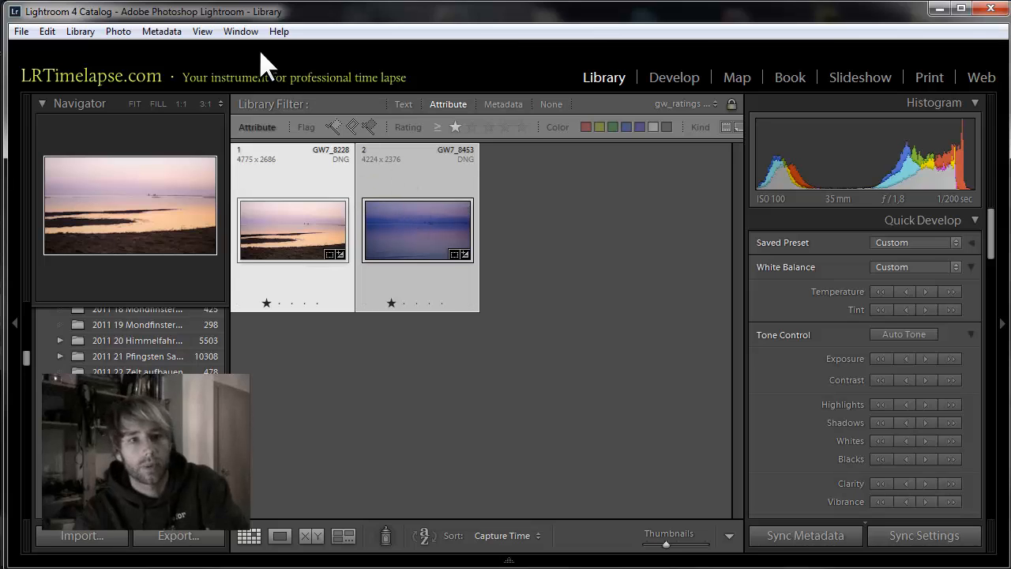
pyautogui.click(162, 31)
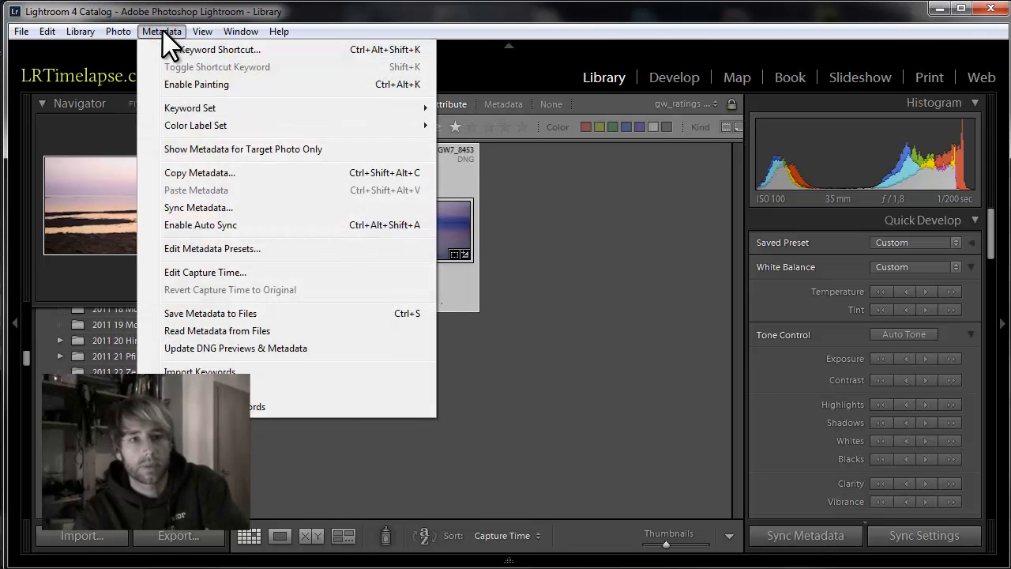
pyautogui.click(205, 312)
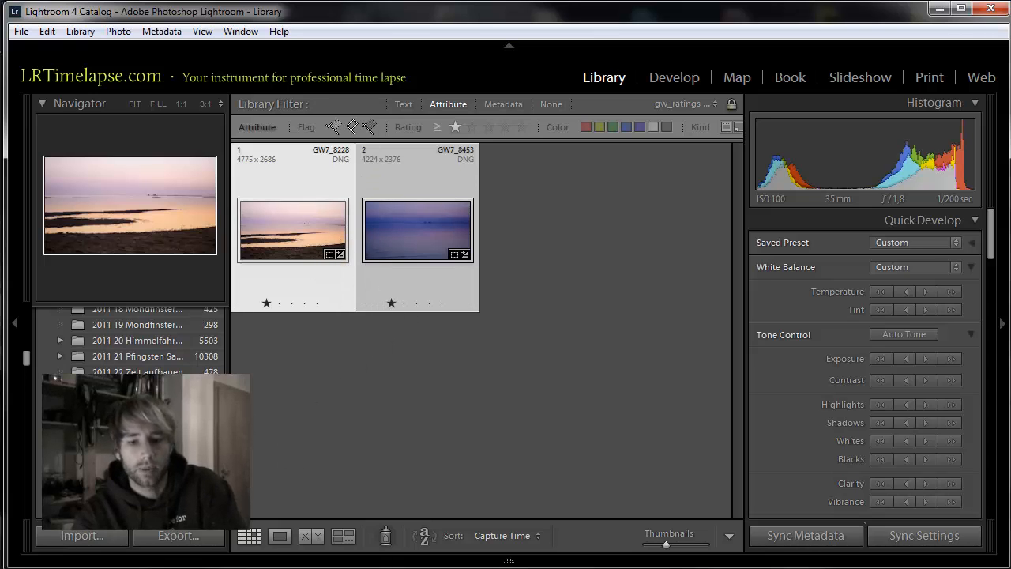
# - Switch to LRTimelapse and reload the sequence to bring in the keyframe edits saved from Lightroom
pyautogui.hotkey('alt', 'Tab')
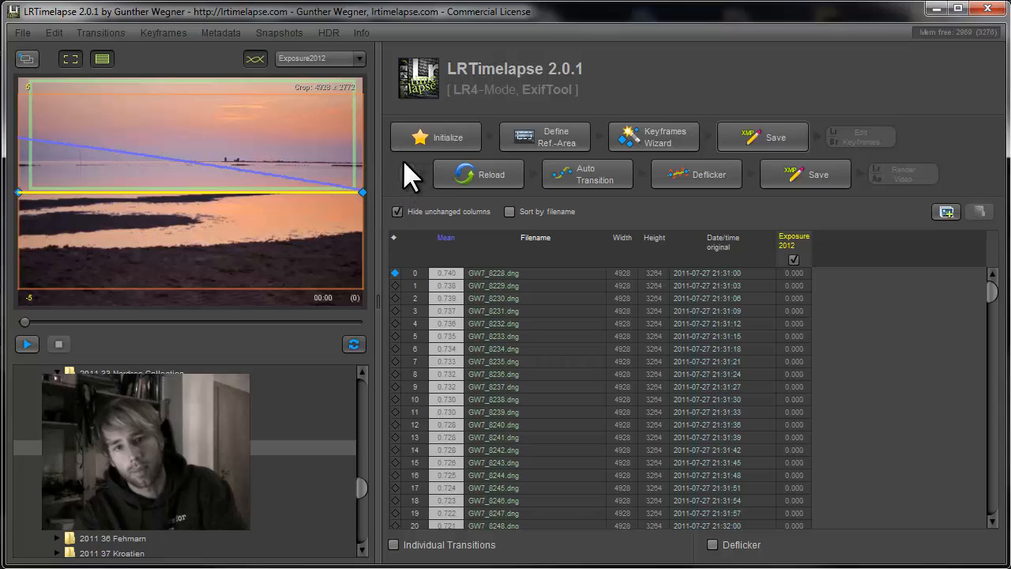
pyautogui.click(483, 174)
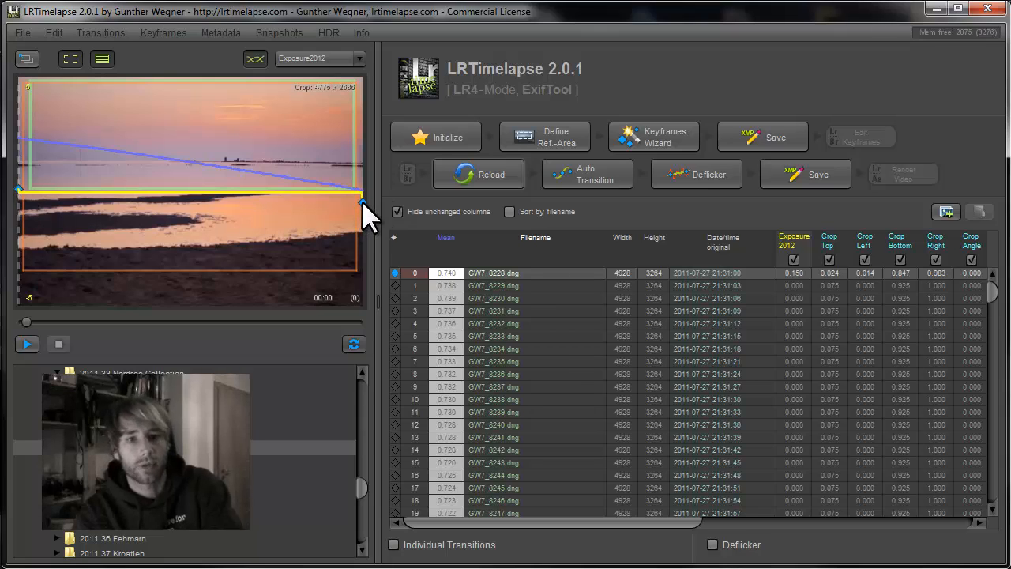
# - Display the WBTemp curve and examine the first and last keyframes' crop, colour and gradient values in the table
pyautogui.click(304, 56)
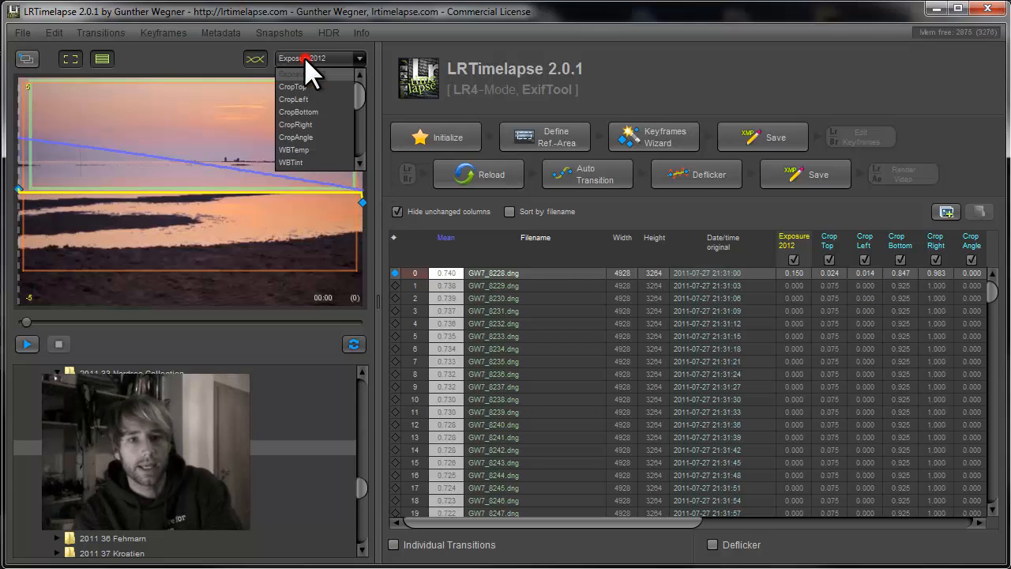
pyautogui.moveTo(355, 86)
pyautogui.mouseDown()
pyautogui.moveTo(350, 141)
pyautogui.moveTo(373, 85)
pyautogui.mouseUp()
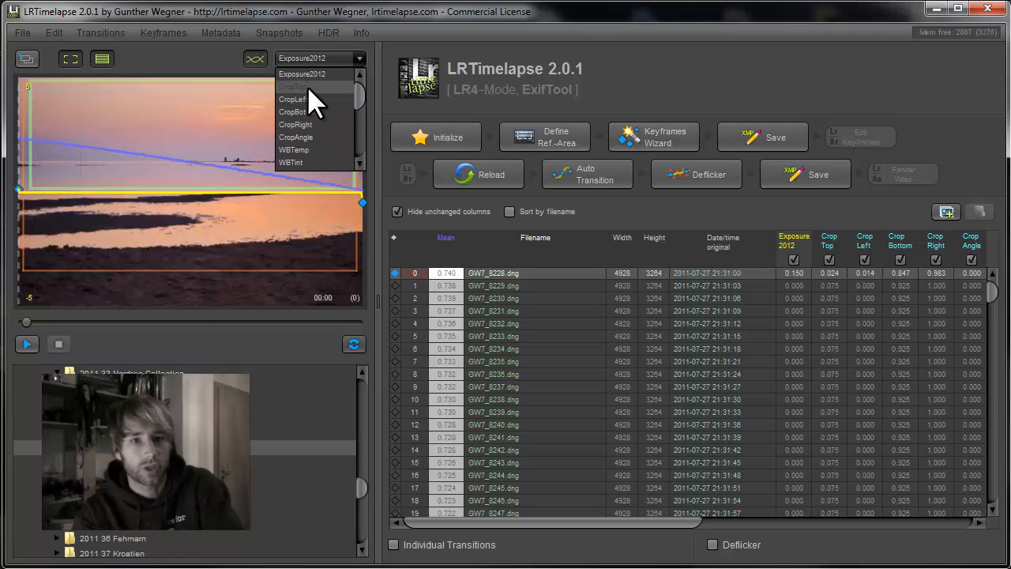
pyautogui.scroll(-2, 359, 102)
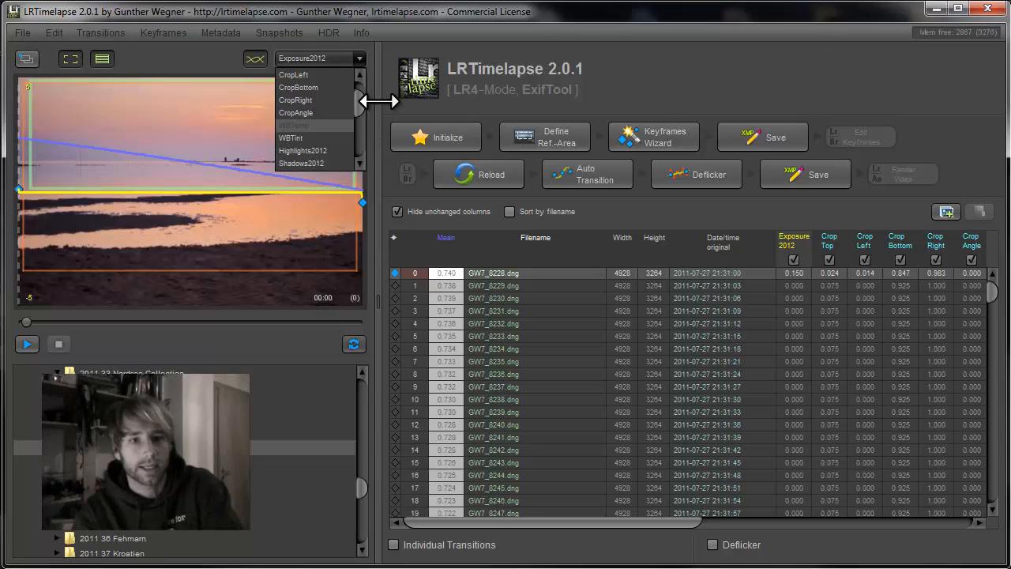
pyautogui.moveTo(358, 114); pyautogui.dragTo(357, 137)
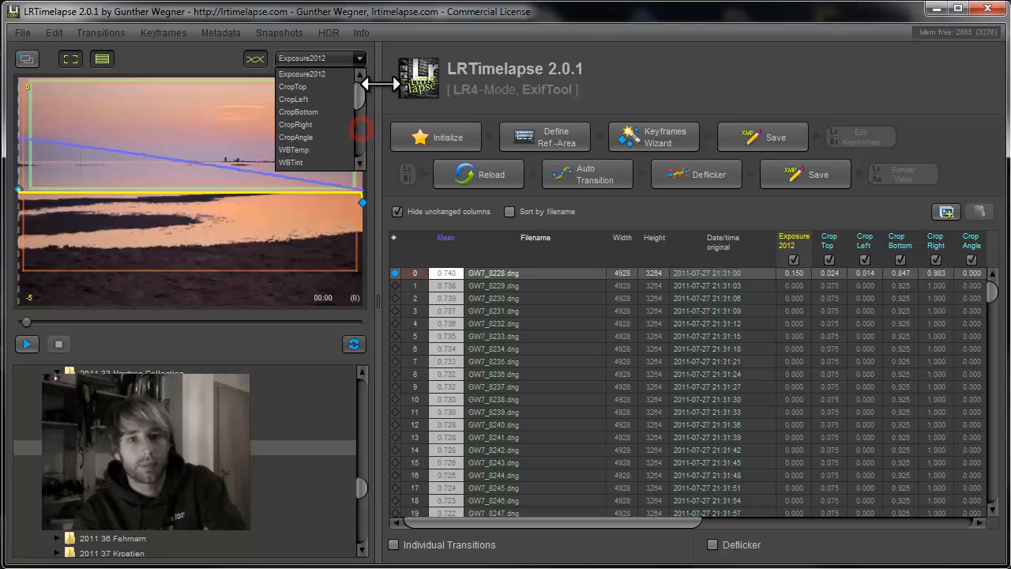
pyautogui.click(308, 60)
pyautogui.click(323, 59)
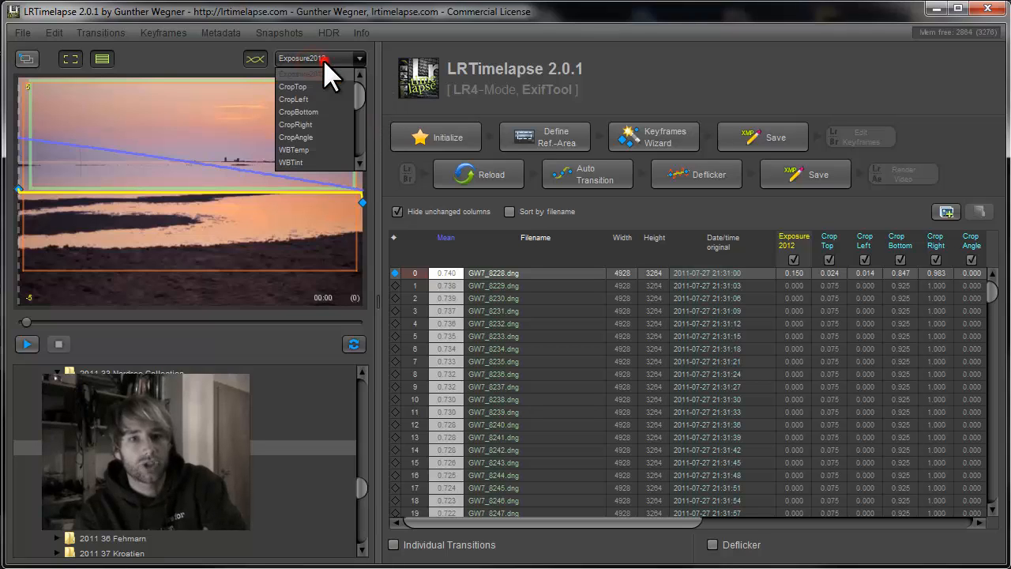
pyautogui.click(296, 148)
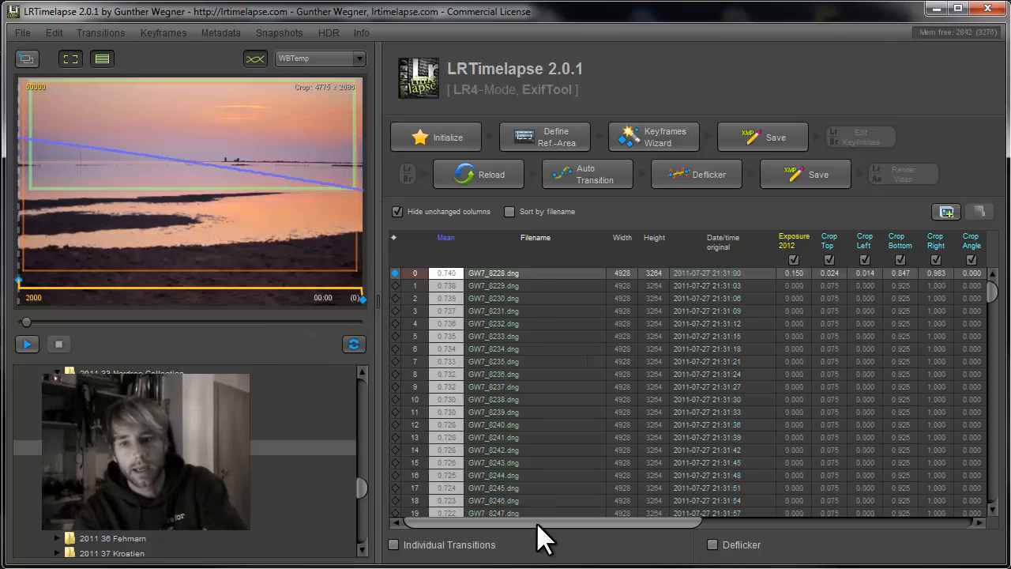
pyautogui.moveTo(537, 522); pyautogui.dragTo(740, 522)
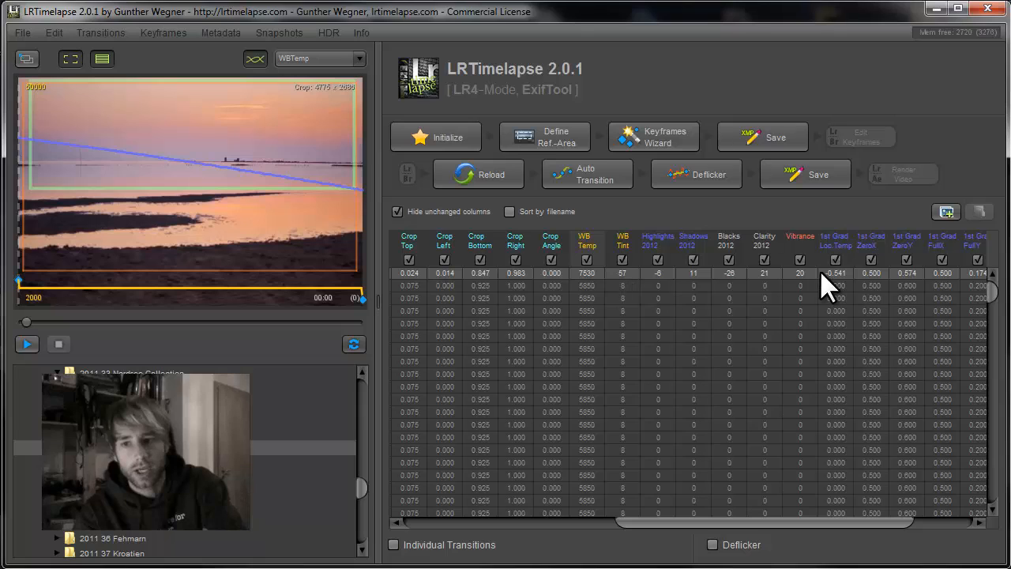
pyautogui.click(994, 291)
pyautogui.moveTo(994, 414); pyautogui.dragTo(994, 491)
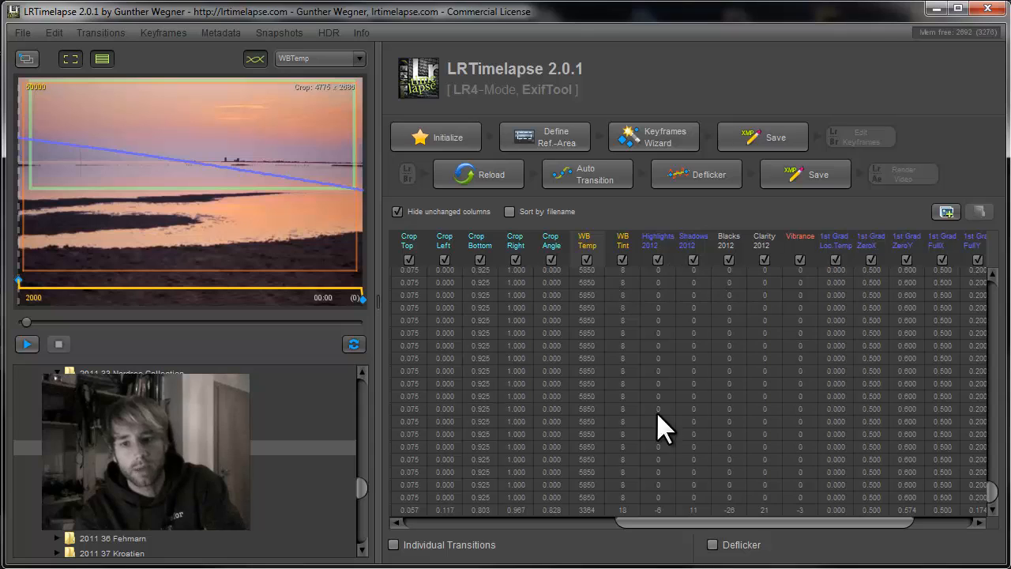
# - Apply Auto Transition to interpolate the settings between the two keyframes and review the values across the table
pyautogui.click(601, 163)
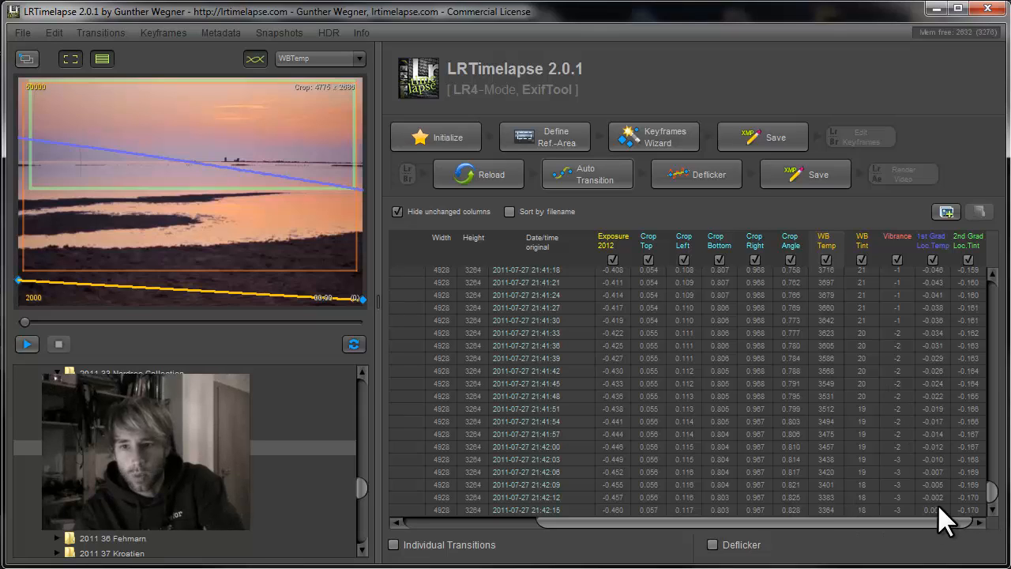
pyautogui.click(860, 508)
pyautogui.moveTo(992, 490); pyautogui.dragTo(997, 290)
pyautogui.click(855, 272)
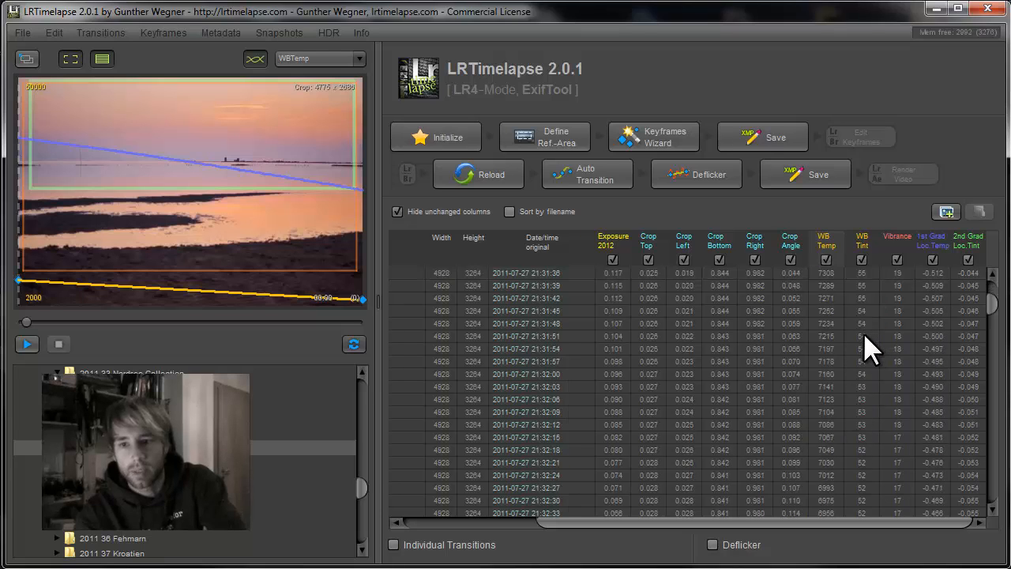
pyautogui.scroll(-13, 863, 333)
pyautogui.click(600, 520)
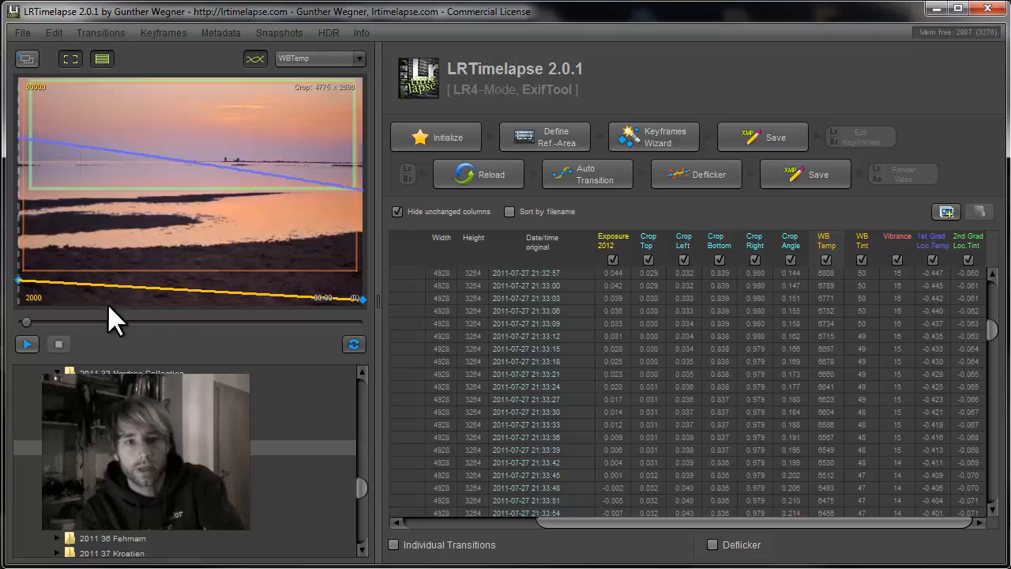
# - Display the Exposure2012, WBTemp and WBTint curves one after another over the preview to examine each transition
pyautogui.click(304, 59)
pyautogui.click(301, 73)
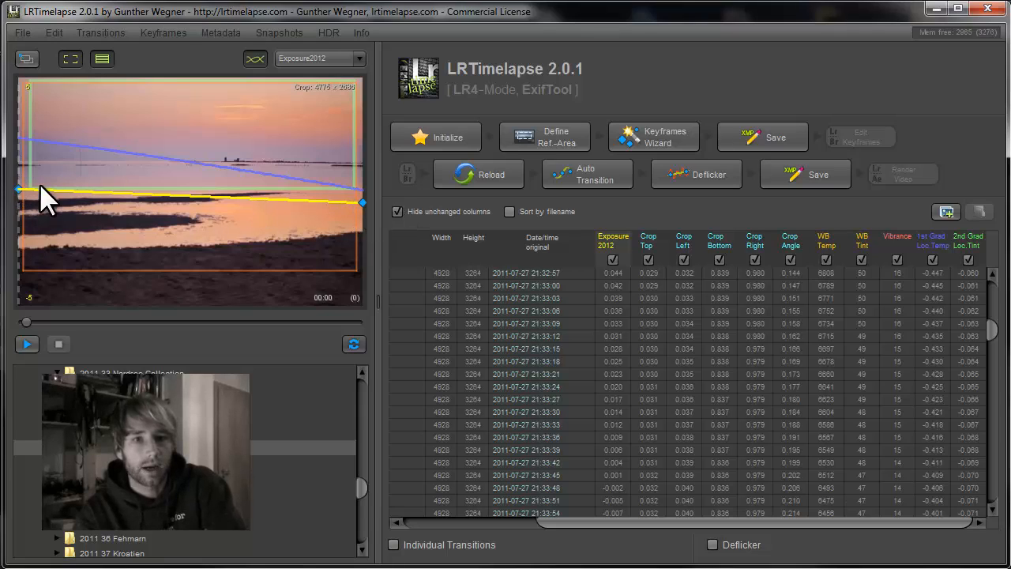
pyautogui.click(321, 58)
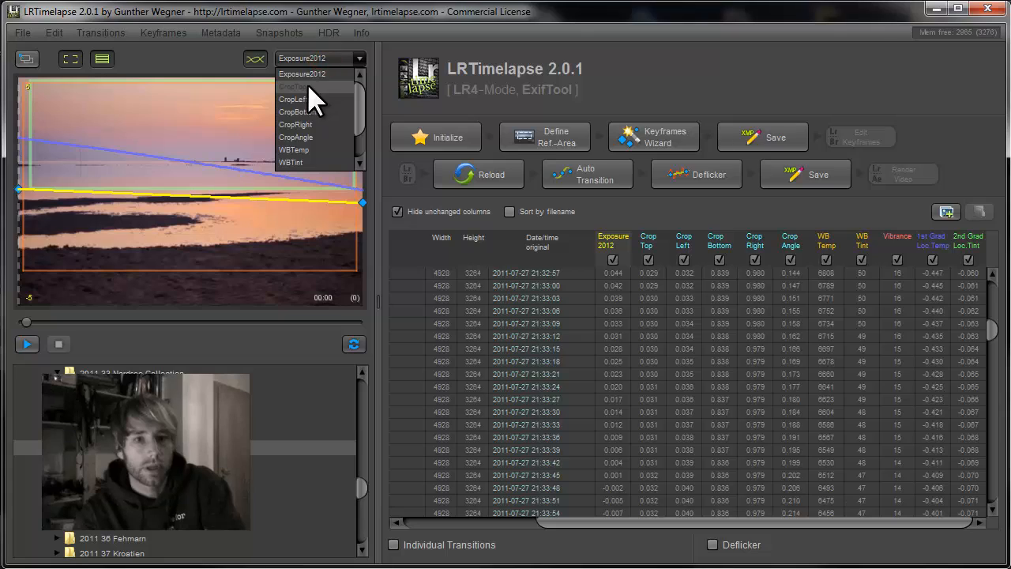
pyautogui.click(301, 149)
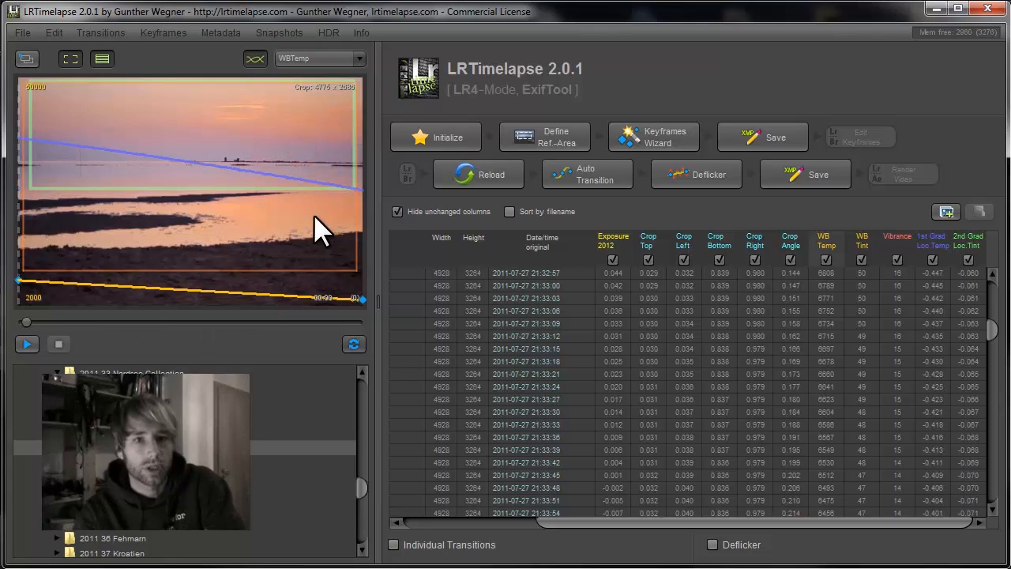
pyautogui.click(318, 61)
pyautogui.click(291, 158)
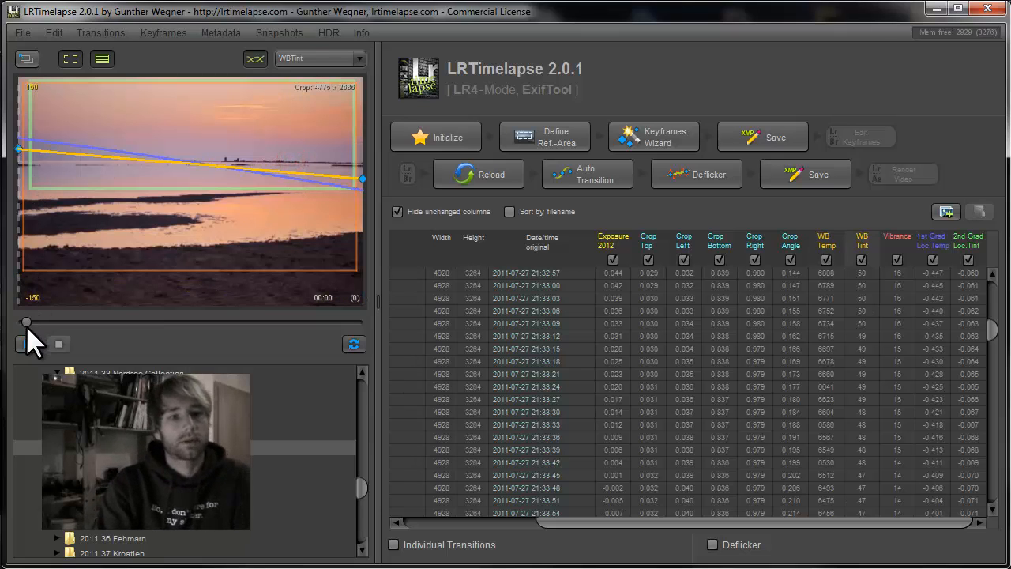
# - Scrub the preview from the start of the sequence to frame 180 to examine how the crop frame animates
pyautogui.moveTo(26, 322); pyautogui.dragTo(12, 293)
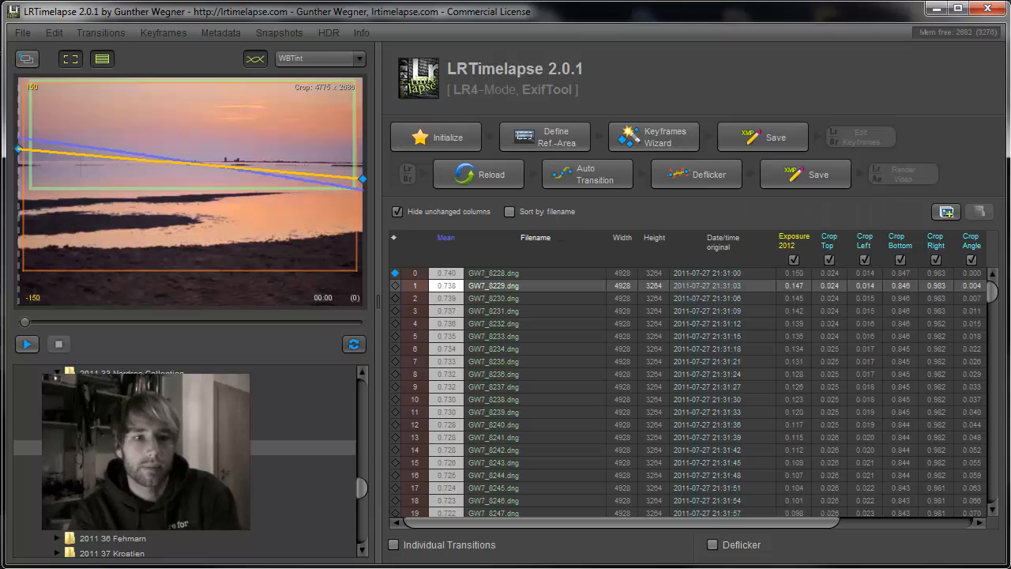
pyautogui.click(323, 56)
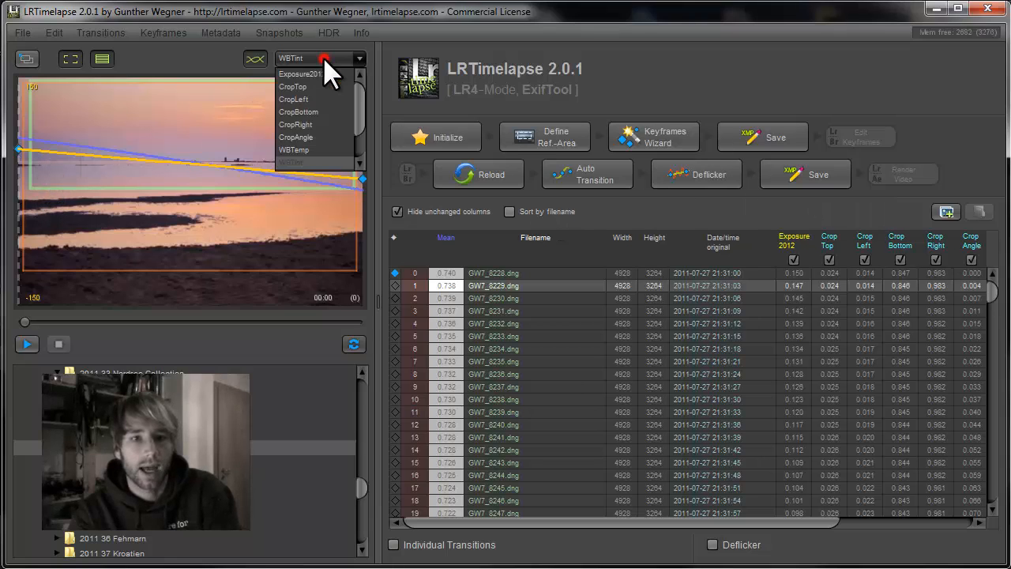
pyautogui.click(323, 60)
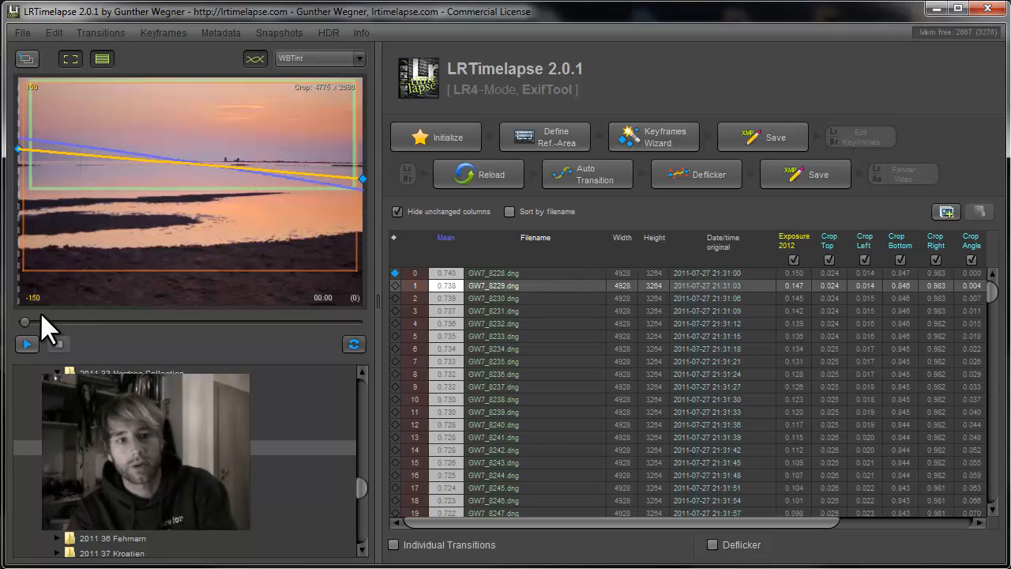
pyautogui.moveTo(26, 321); pyautogui.dragTo(85, 322)
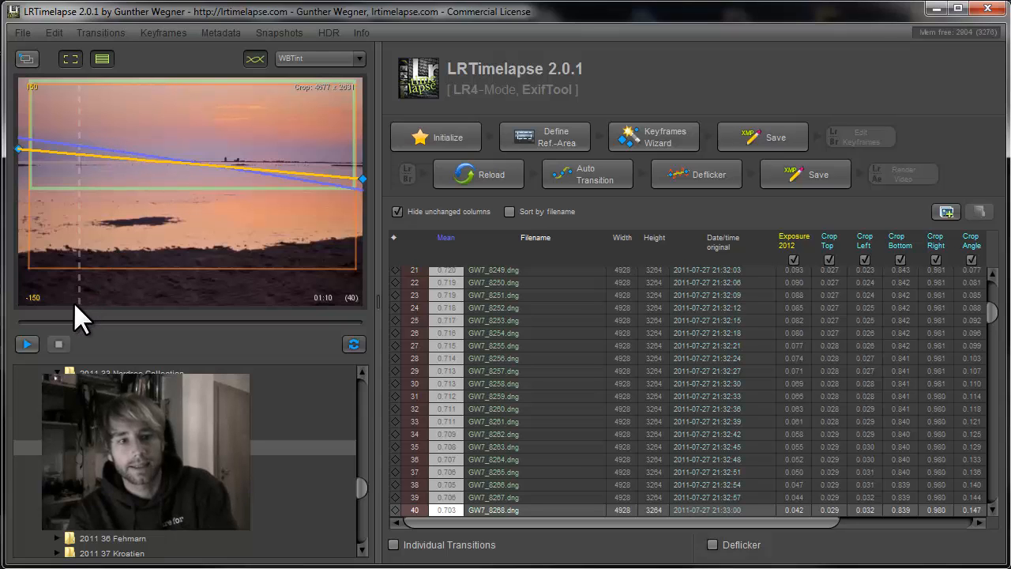
pyautogui.moveTo(85, 321); pyautogui.dragTo(288, 336)
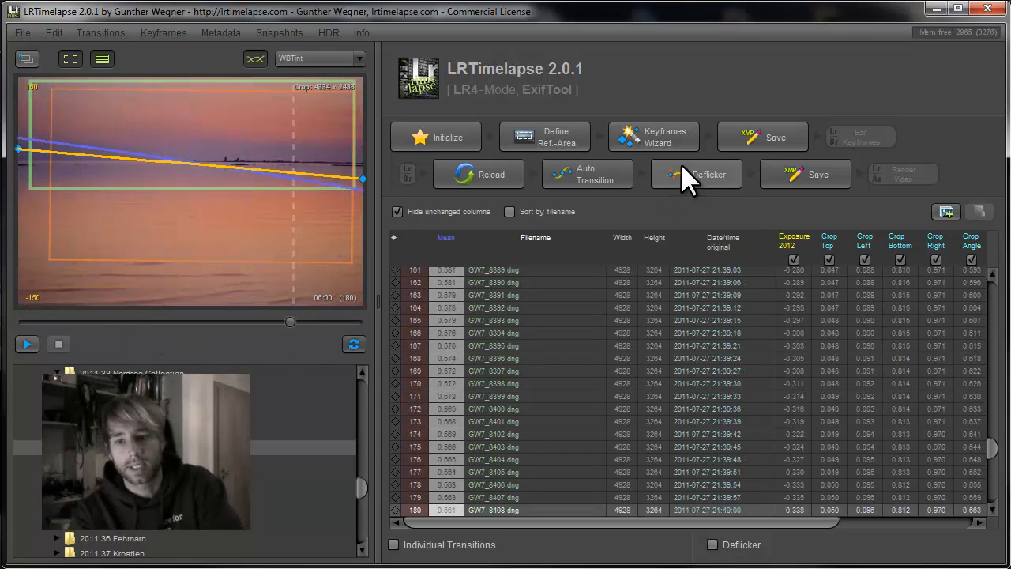
# - Save the interpolated settings to the photos' metadata, then switch to Lightroom and remove the one-star filter to show the full sequence
pyautogui.click(798, 169)
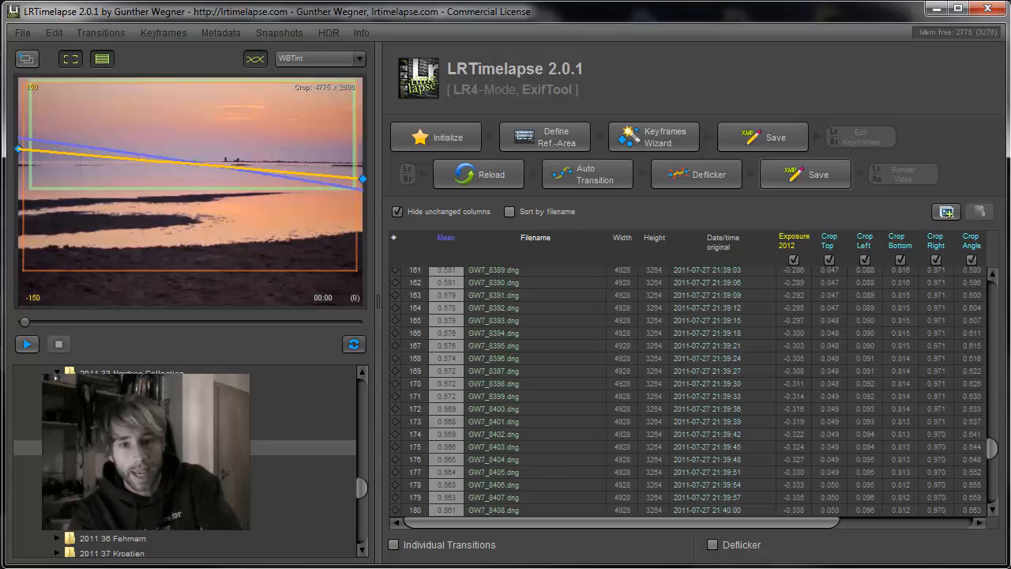
pyautogui.hotkey('alt', 'Tab')
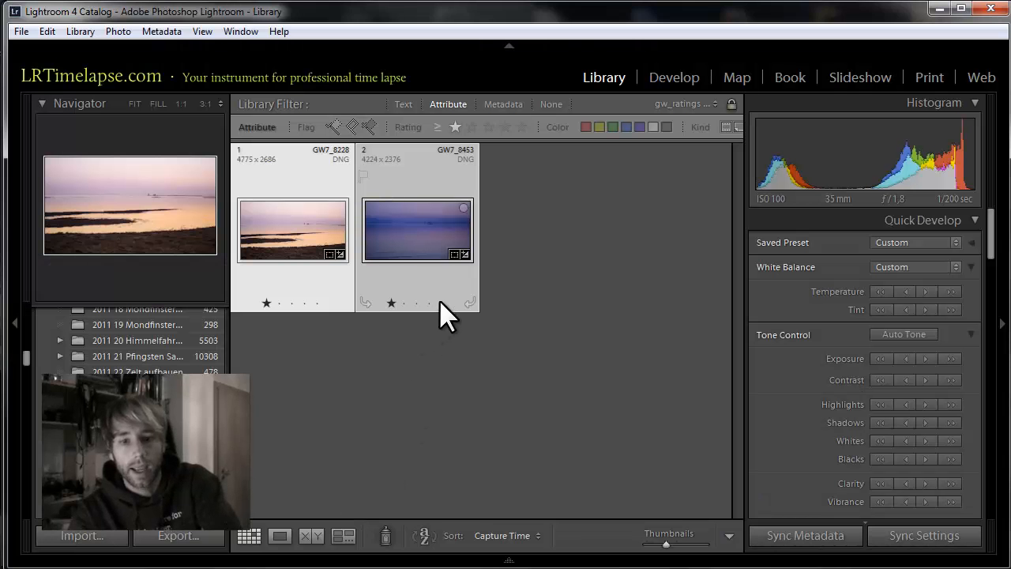
pyautogui.click(486, 559)
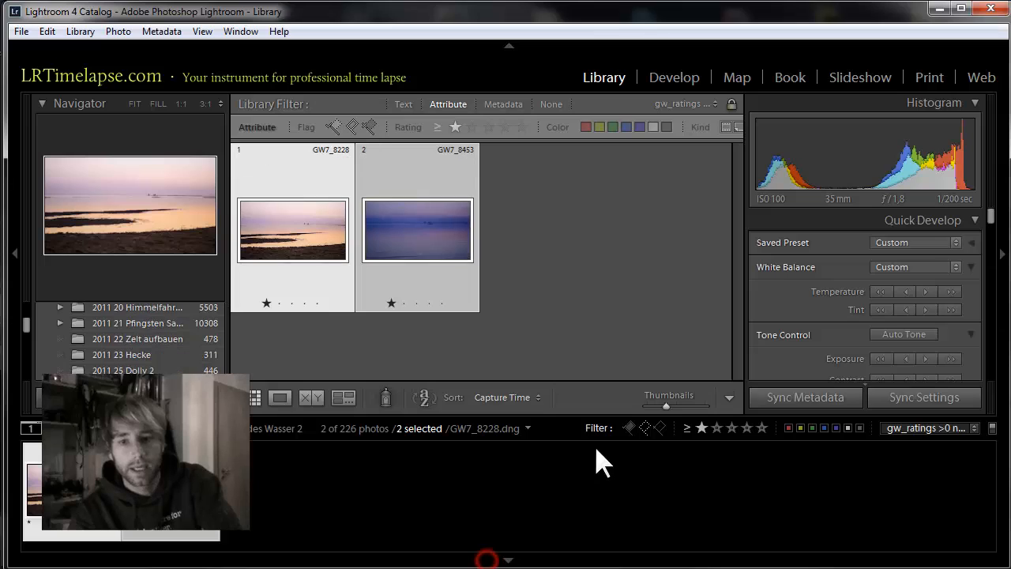
pyautogui.click(703, 429)
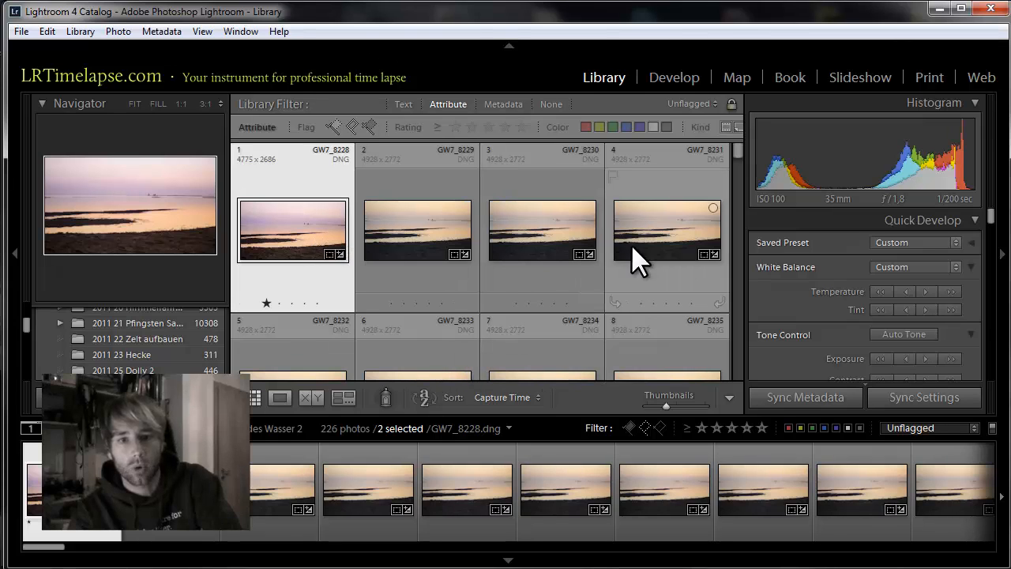
# - Select all photos of the sequence and read their metadata from the files
pyautogui.hotkey('ctrl', 'a')
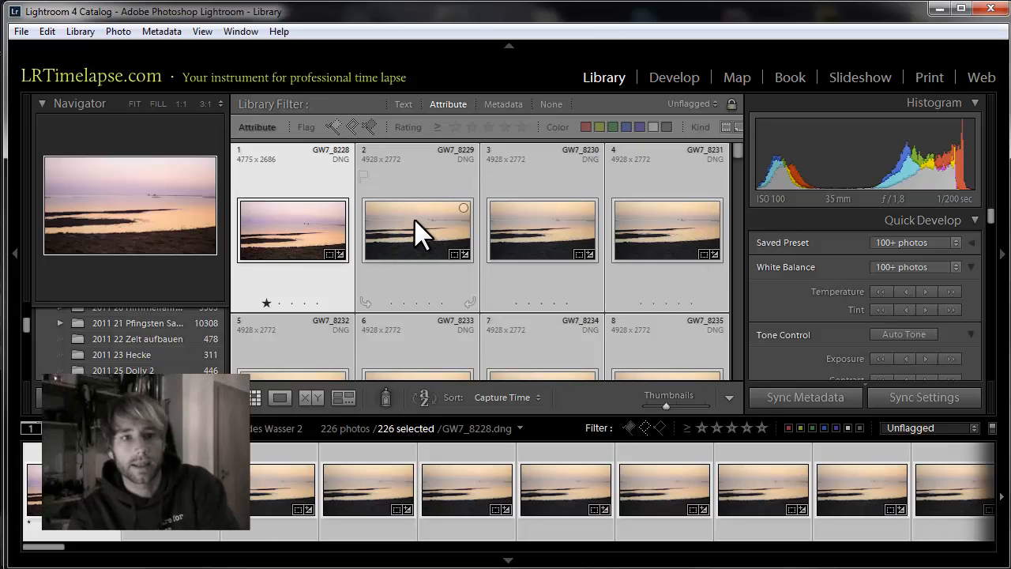
pyautogui.click(165, 32)
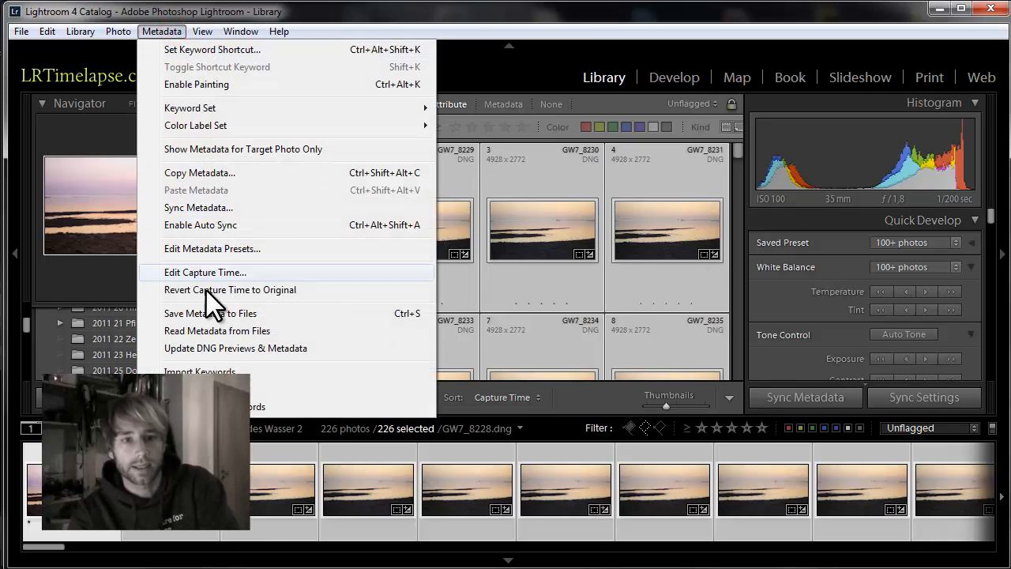
pyautogui.click(214, 331)
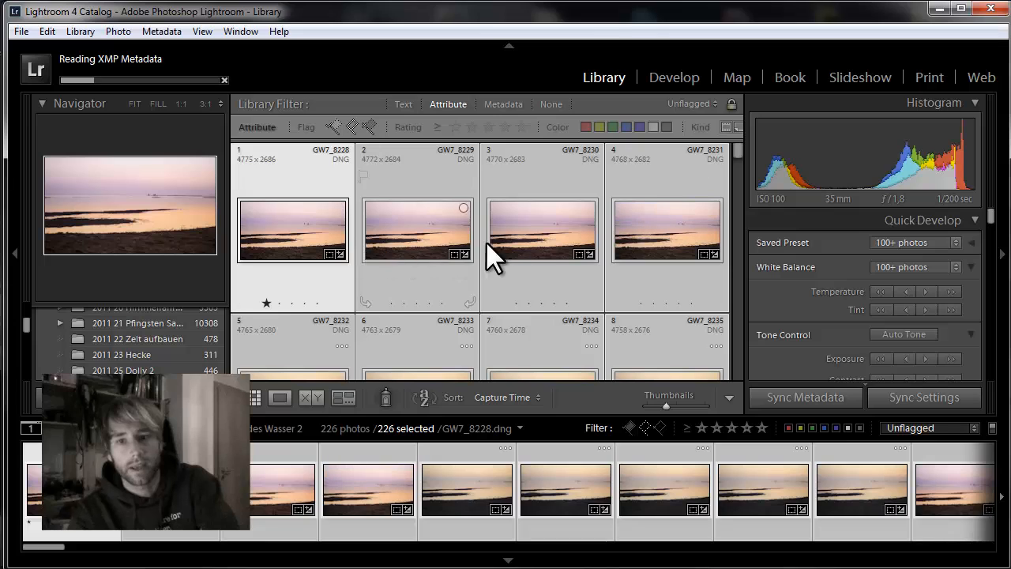
# - Browse the first part of the thumbnail grid to examine how the early photos take on the interpolated crops and colours
pyautogui.scroll(-2, 541, 243)
pyautogui.scroll(-2, 299, 324)
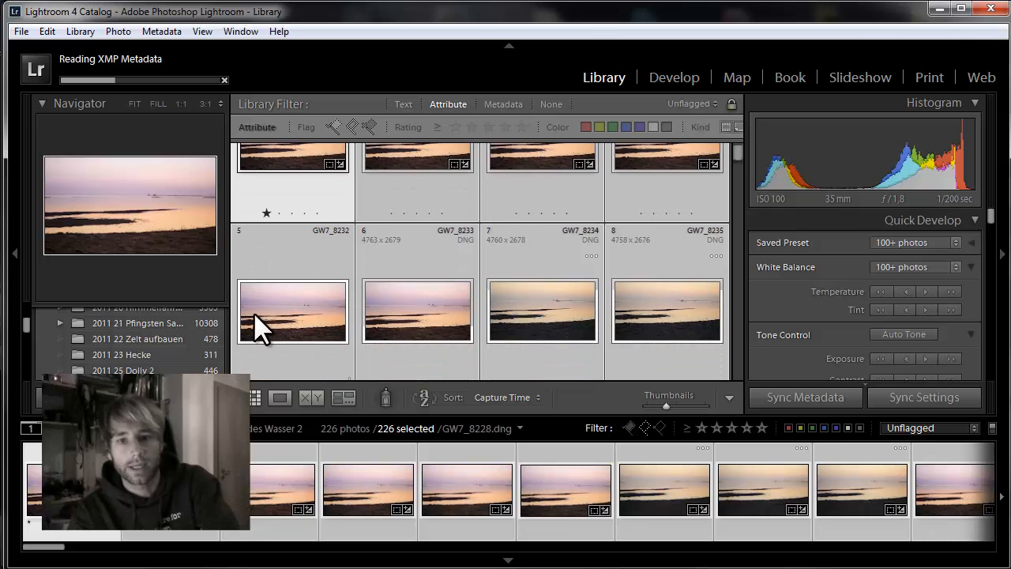
pyautogui.scroll(-2, 569, 336)
pyautogui.scroll(-2, 557, 336)
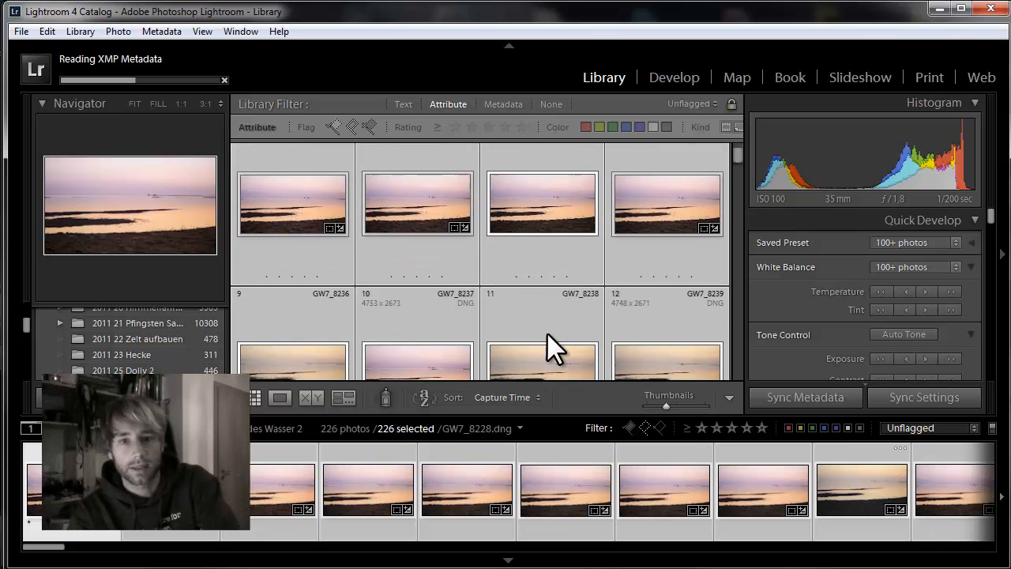
pyautogui.scroll(-2, 547, 348)
pyautogui.scroll(-2, 378, 316)
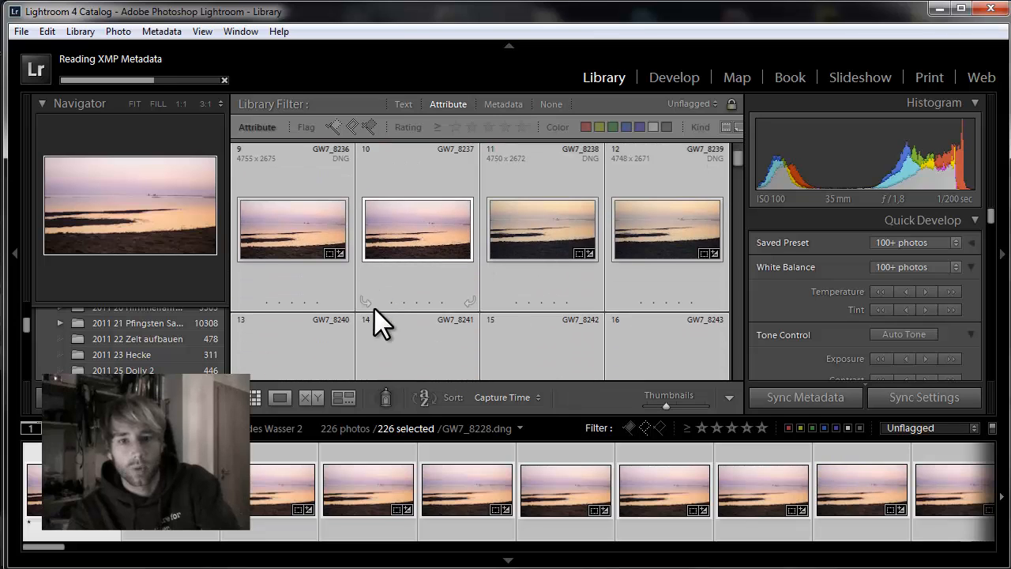
pyautogui.scroll(-1, 395, 285)
pyautogui.scroll(-20, 394, 289)
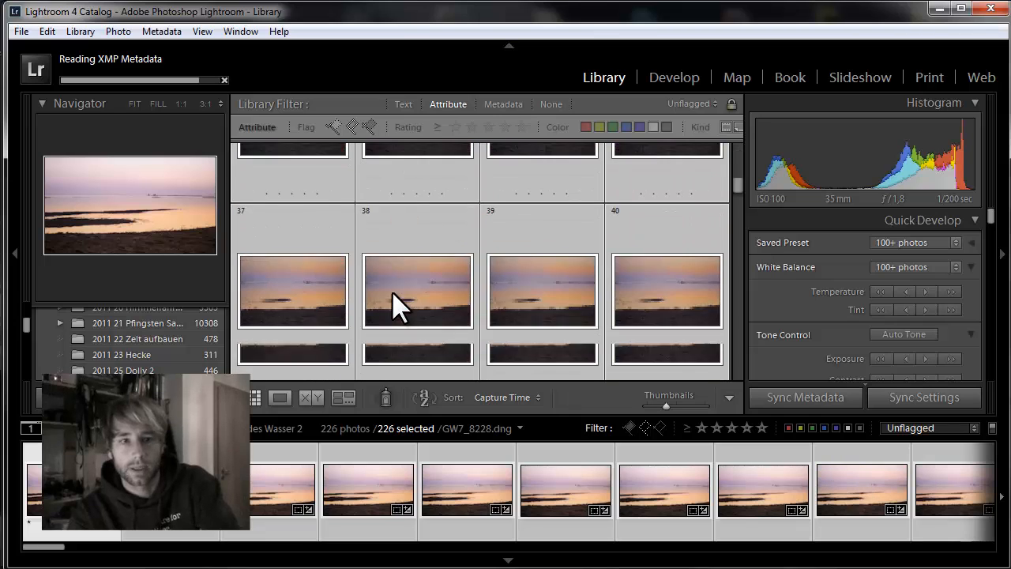
pyautogui.scroll(-8, 443, 260)
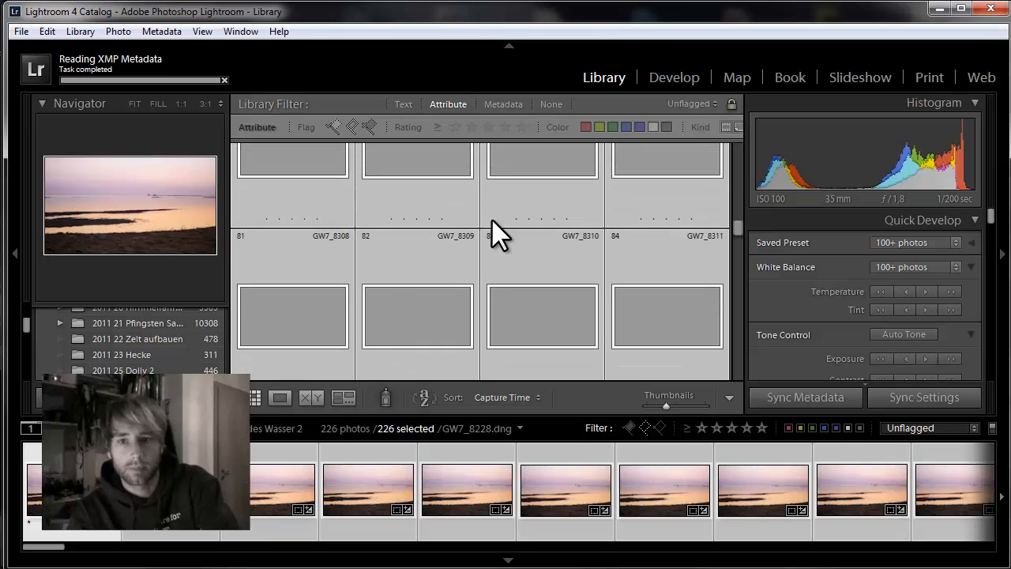
# - Go to the end of the sequence and review the updated thumbnails from the last photo backwards
pyautogui.moveTo(737, 226); pyautogui.dragTo(723, 377)
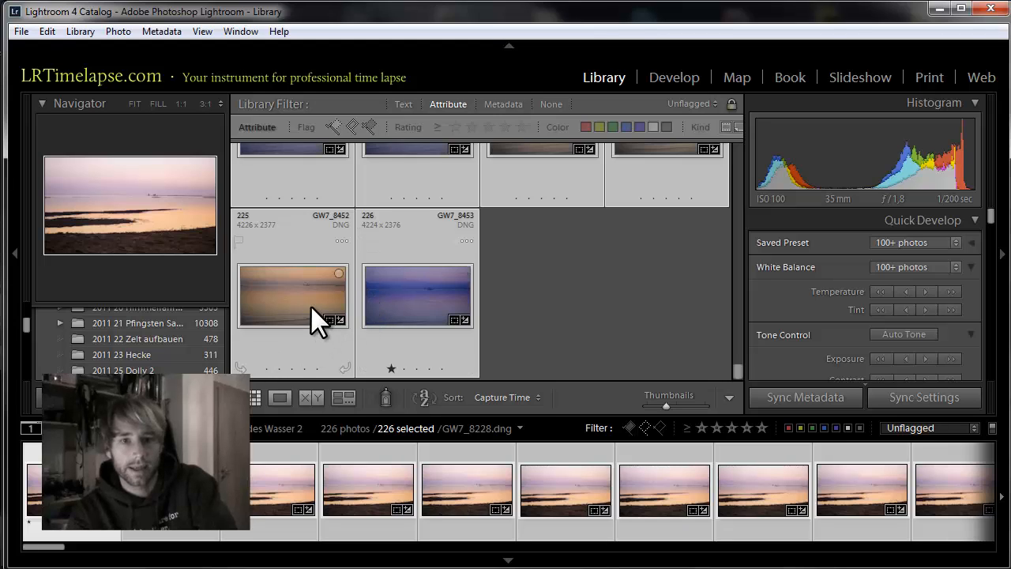
pyautogui.scroll(1, 310, 305)
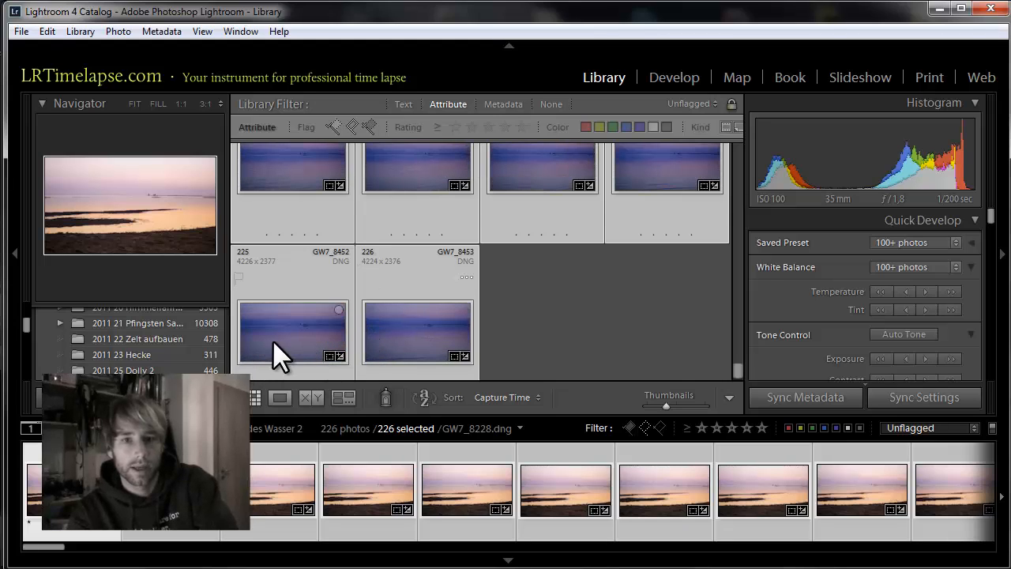
pyautogui.scroll(4, 377, 264)
pyautogui.scroll(2, 377, 262)
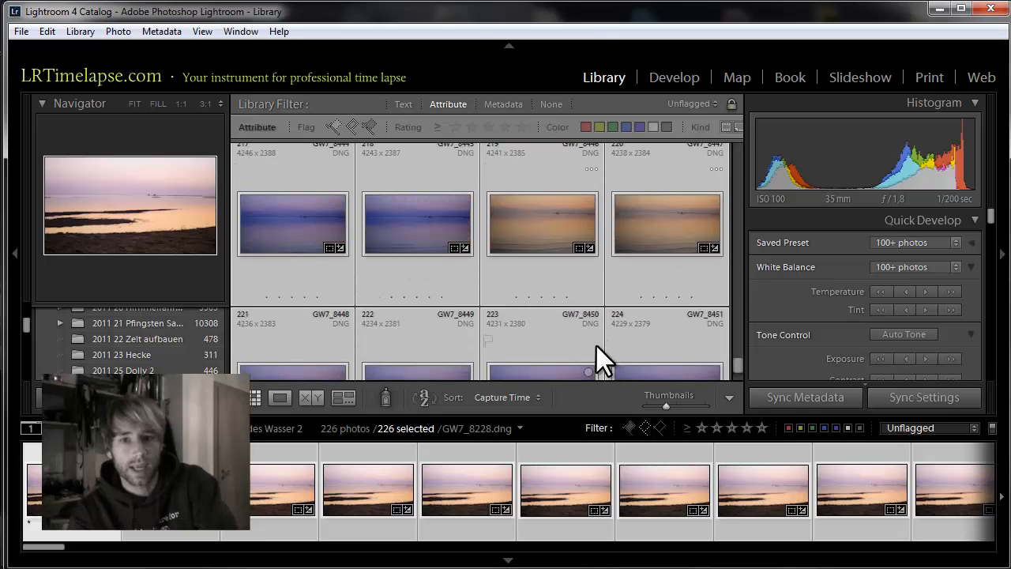
pyautogui.scroll(2, 573, 320)
pyautogui.scroll(1, 439, 298)
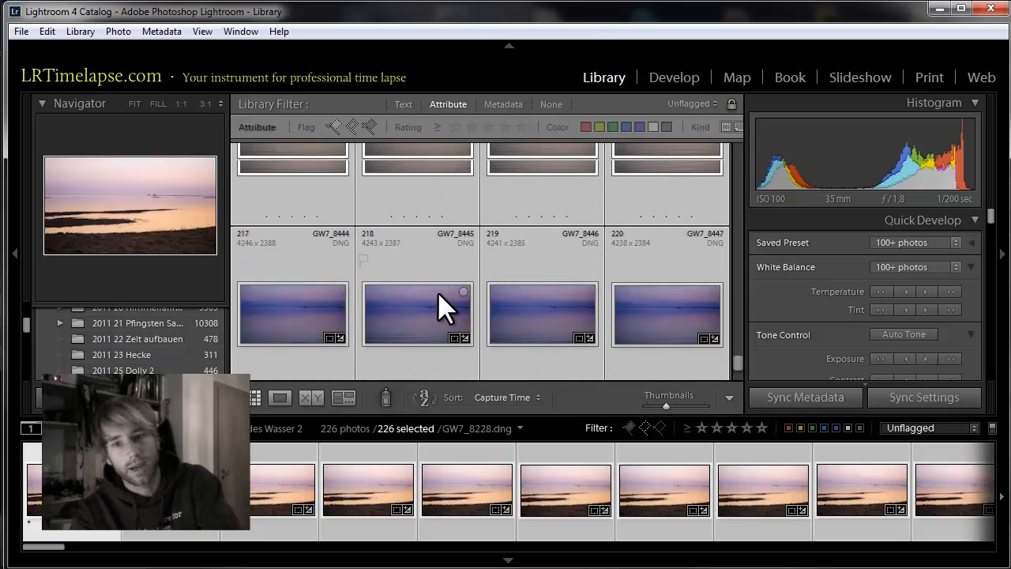
pyautogui.scroll(1, 427, 300)
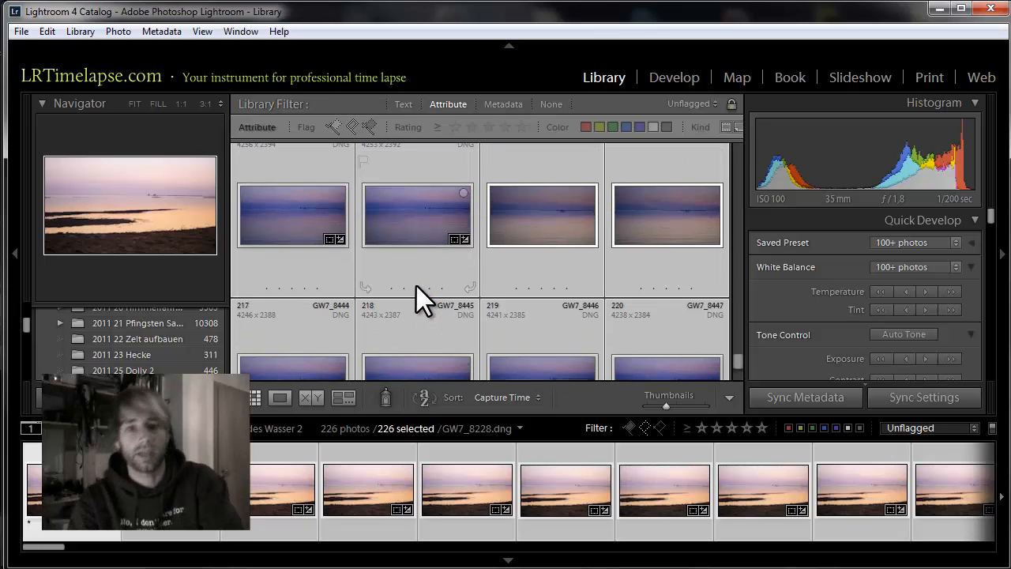
pyautogui.scroll(2, 415, 285)
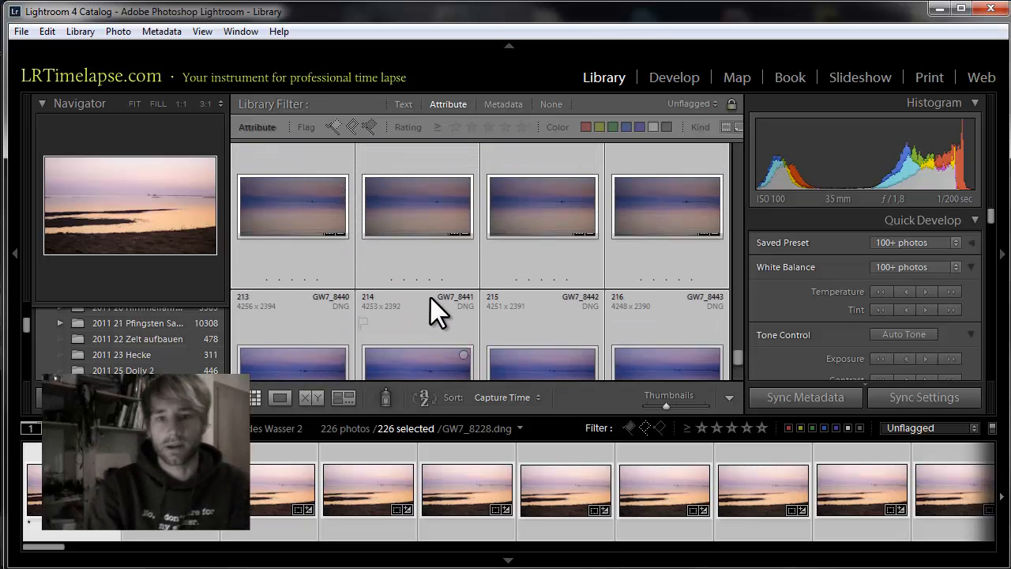
pyautogui.scroll(2, 430, 297)
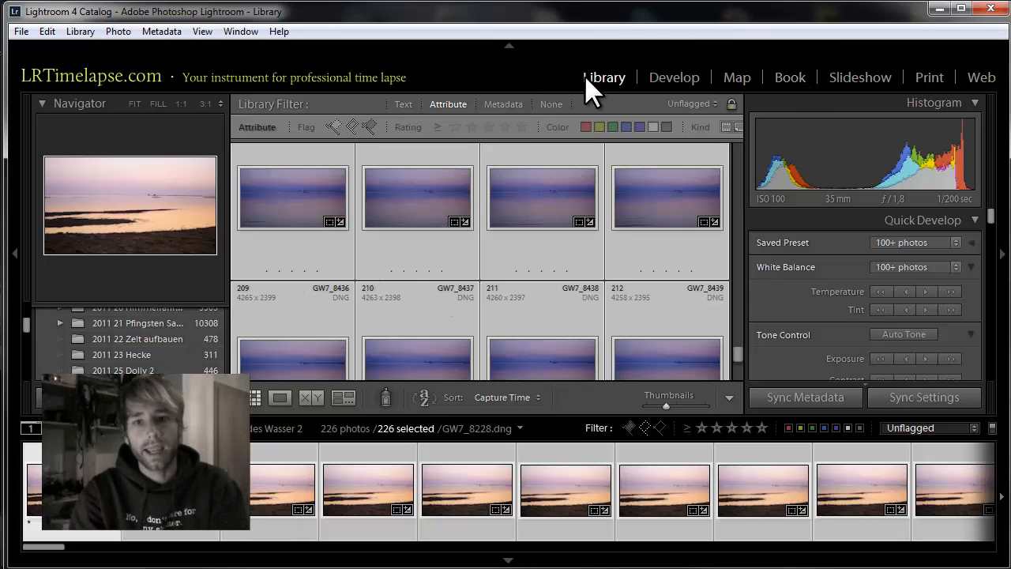
# - Switch to the Slideshow module and hide the filmstrip to make room for the LRTimelapse frame-rate templates
pyautogui.click(844, 76)
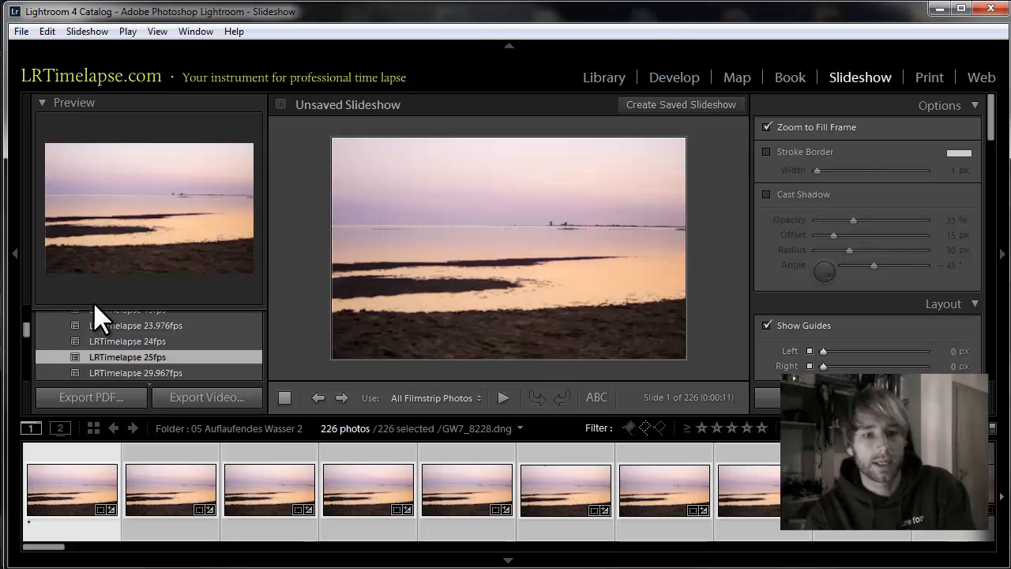
pyautogui.press('F6')
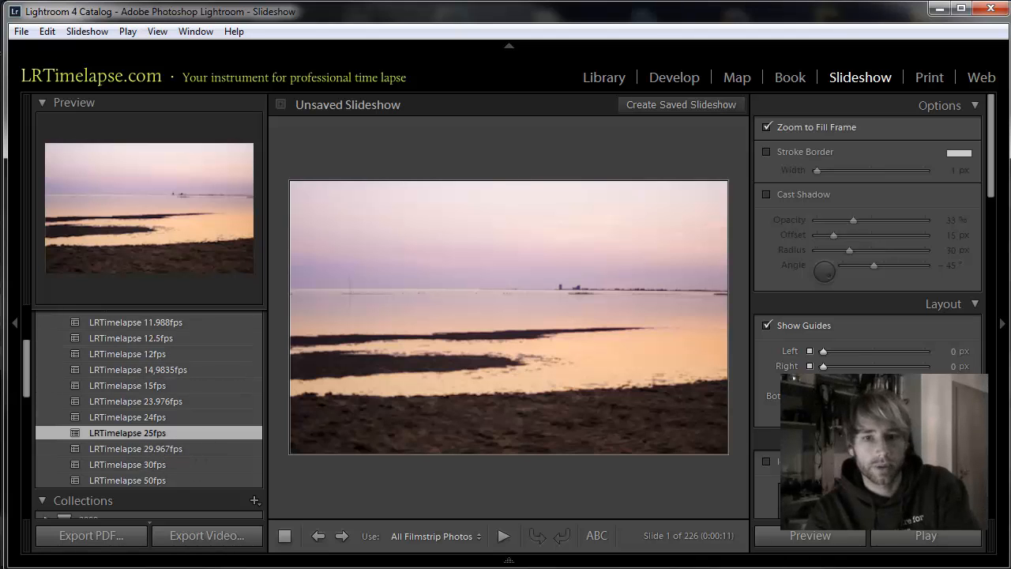
# - Switch to the browser and examine the Lightroom template downloads on the lrtimelapse.com Download page
pyautogui.click(31, 568)
pyautogui.click(48, 562)
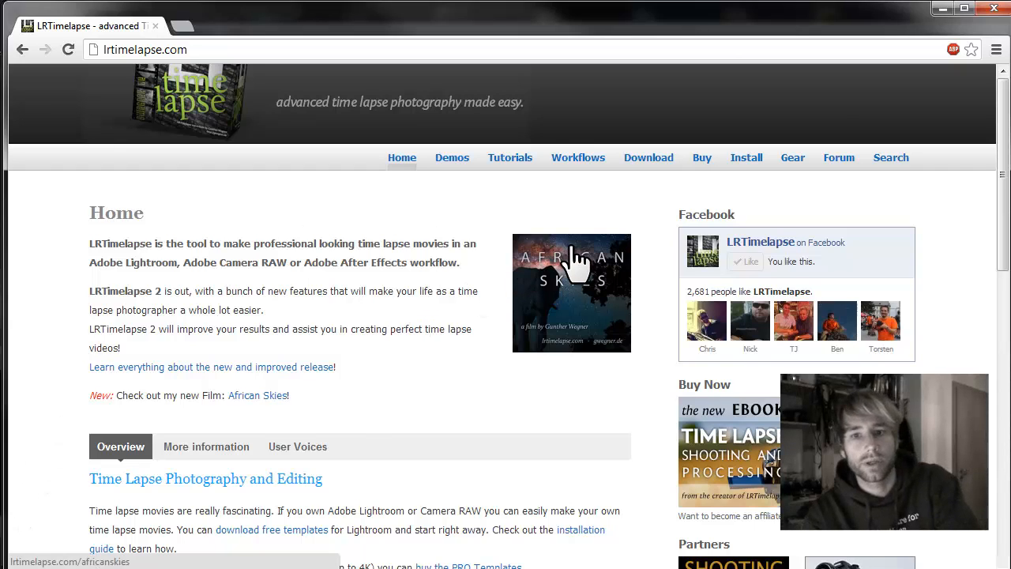
pyautogui.click(643, 161)
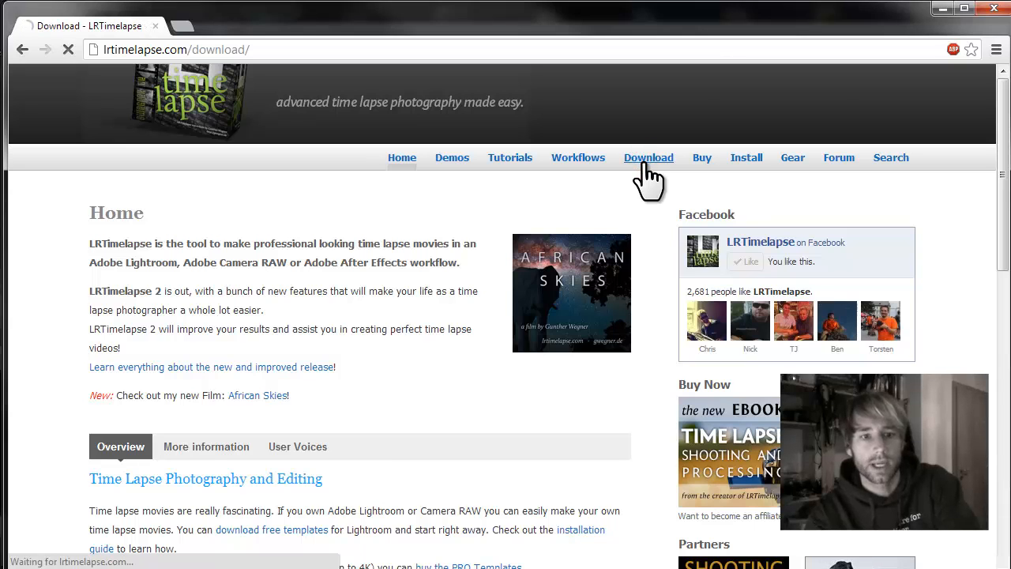
pyautogui.scroll(-4, 373, 367)
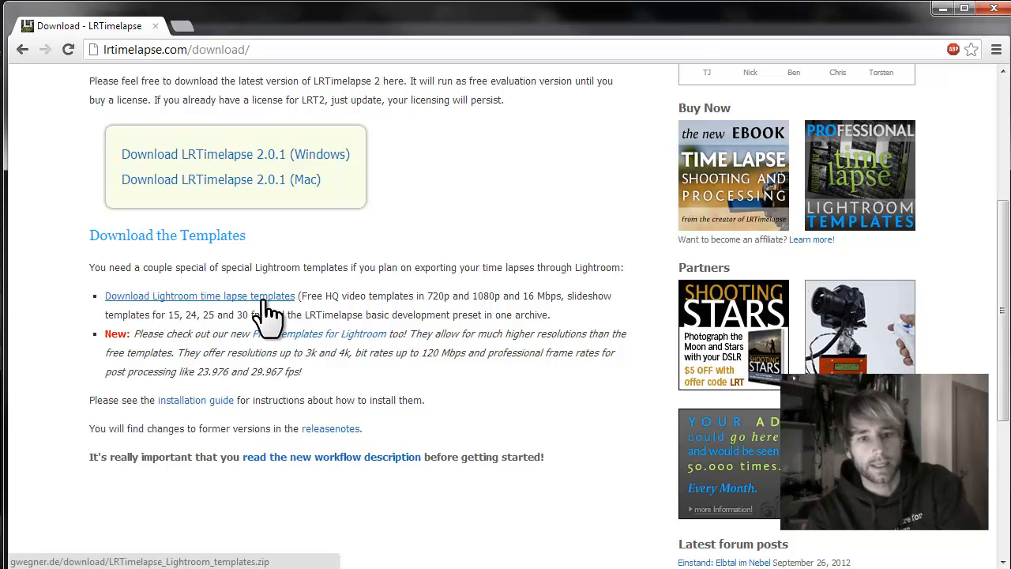
# - Open the installation guide and its detailed instruction with screenshots, and read how to install the slideshow and video templates
pyautogui.click(177, 400)
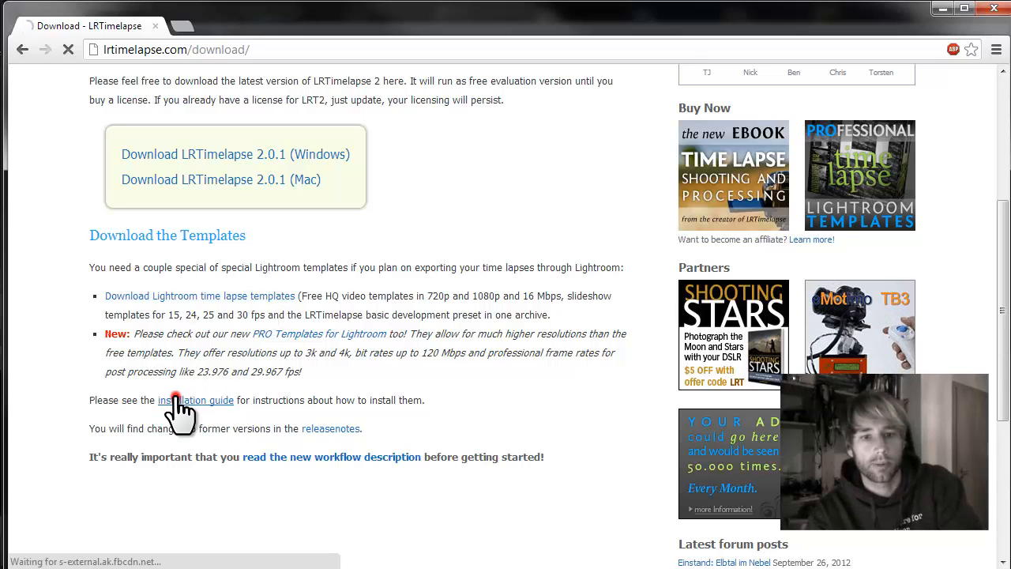
pyautogui.scroll(-3, 561, 269)
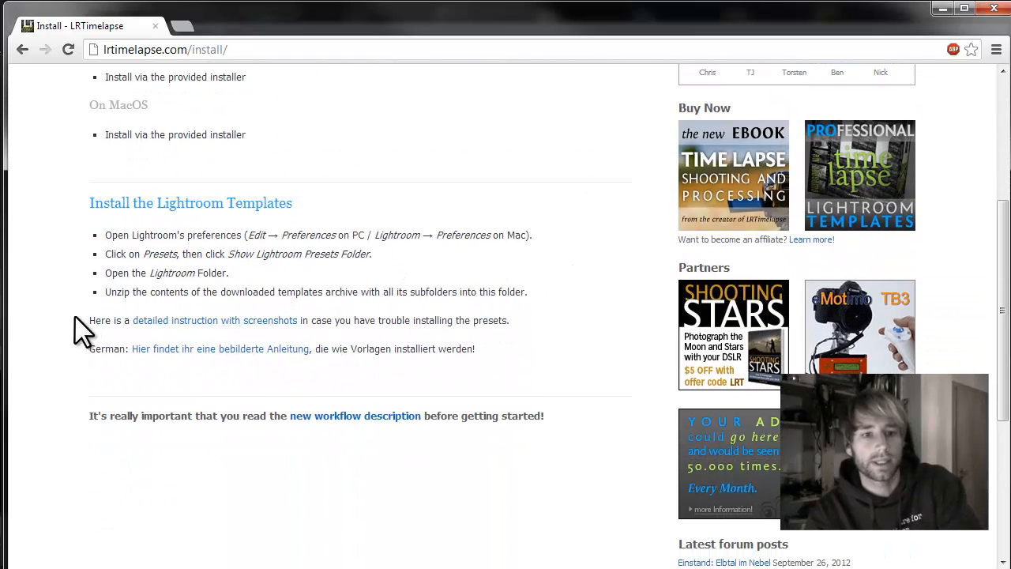
pyautogui.click(241, 321)
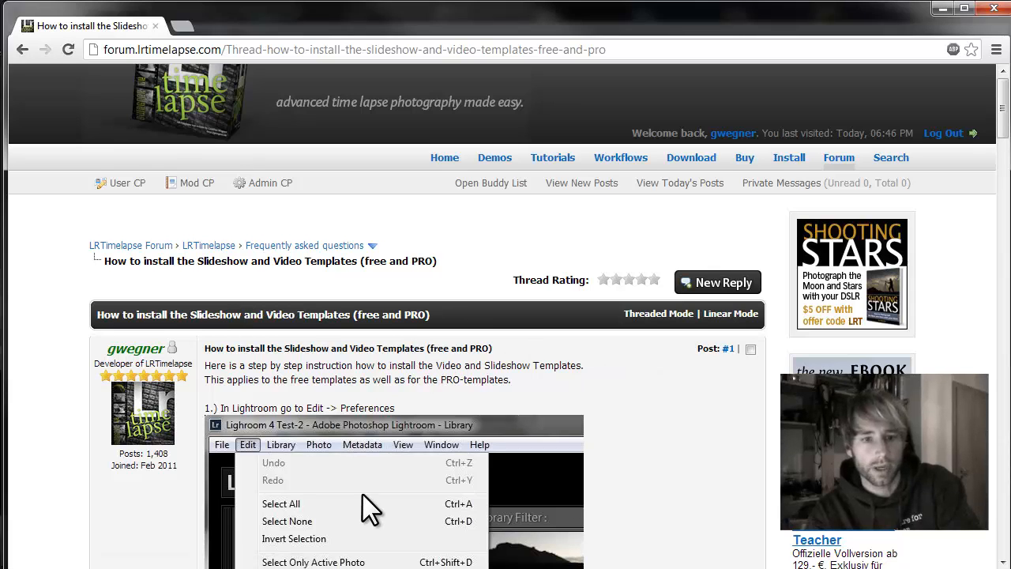
pyautogui.scroll(-1, 348, 490)
pyautogui.scroll(-2, 341, 485)
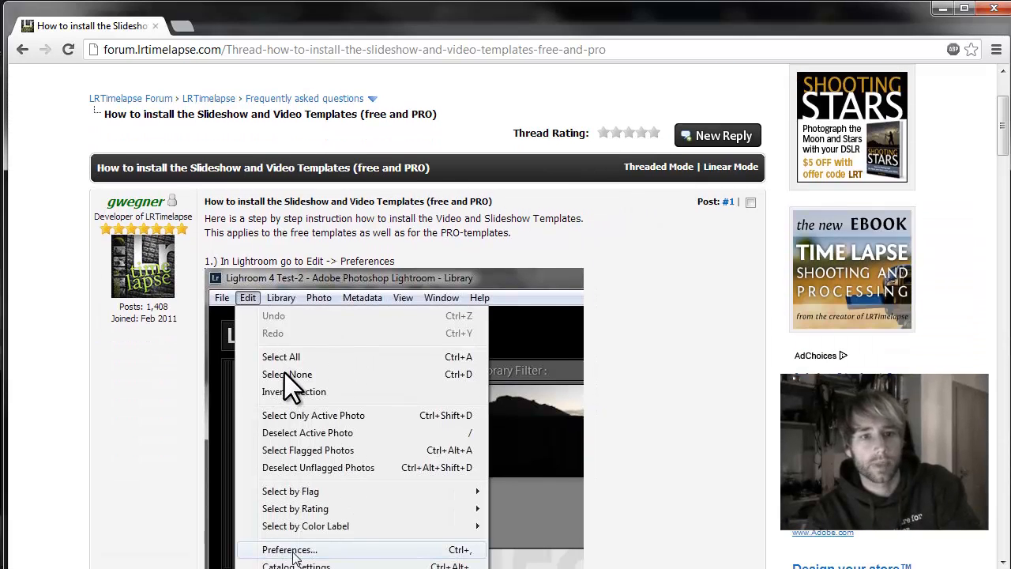
pyautogui.scroll(-3, 381, 283)
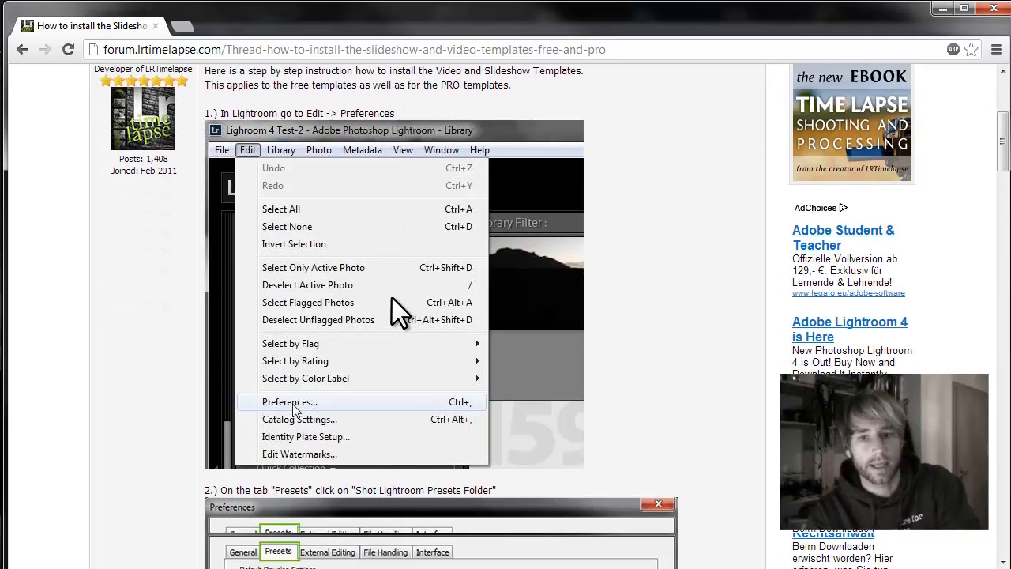
pyautogui.scroll(-15, 392, 298)
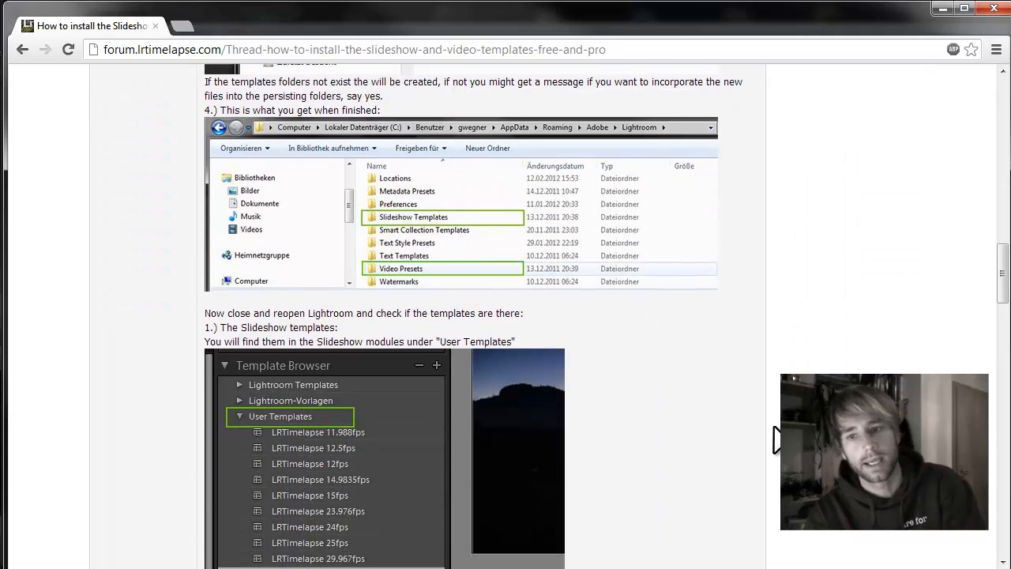
pyautogui.scroll(-5, 749, 340)
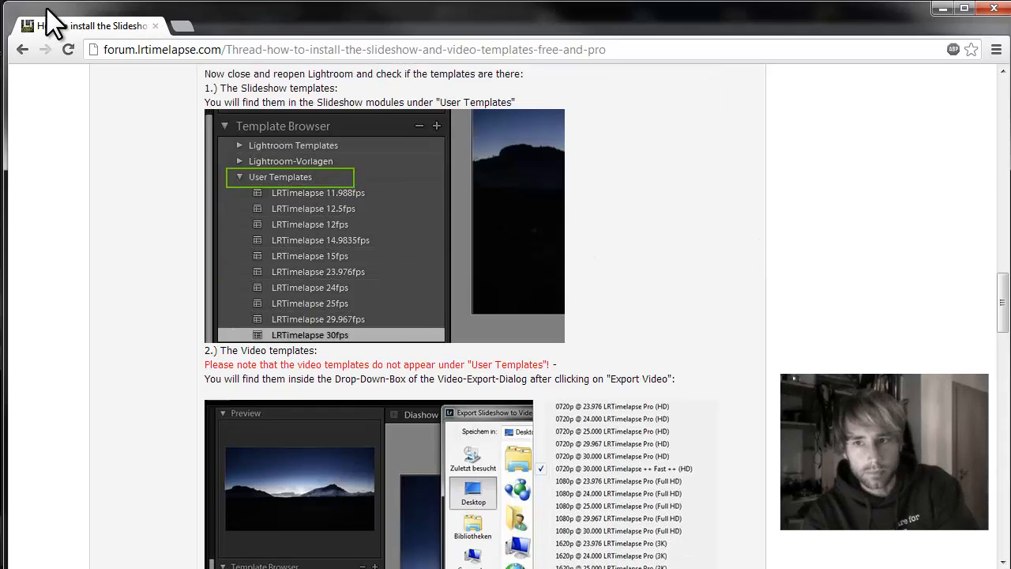
# - Return to Lightroom, open the slideshow video export and choose the 0720p @ 25.000 LRTimelapse Pro (HD) video preset
pyautogui.click(944, 8)
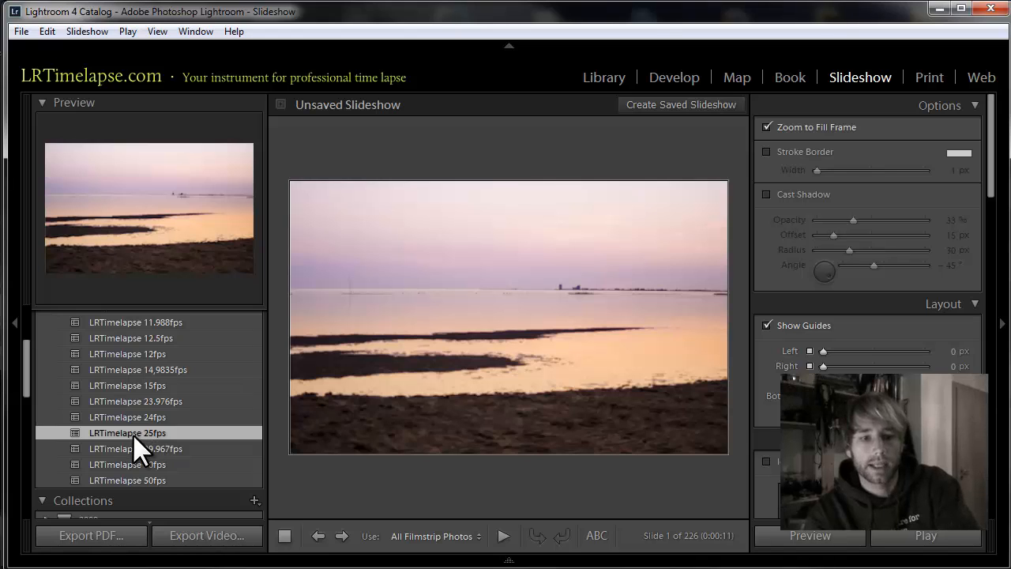
pyautogui.click(206, 536)
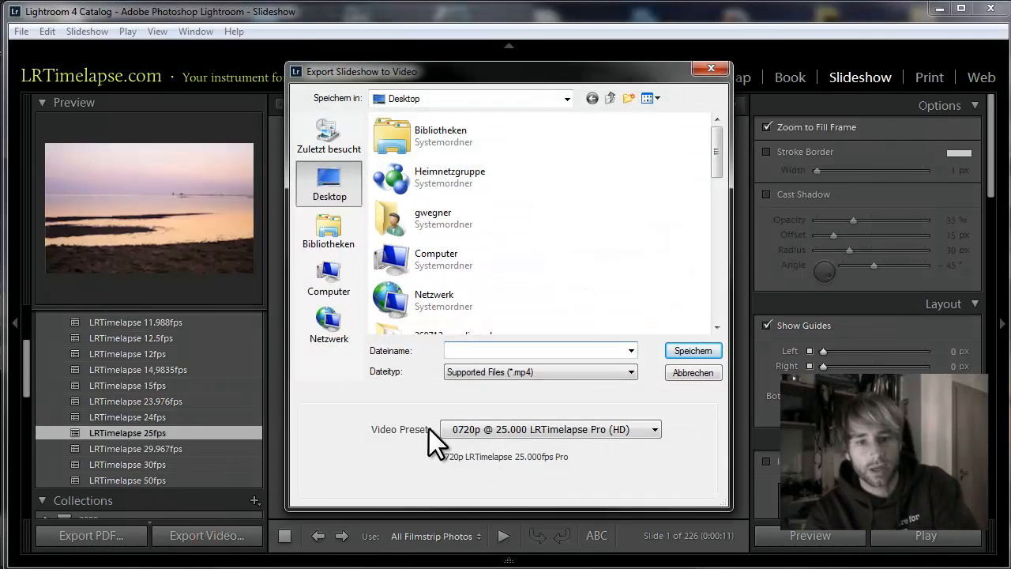
pyautogui.click(498, 431)
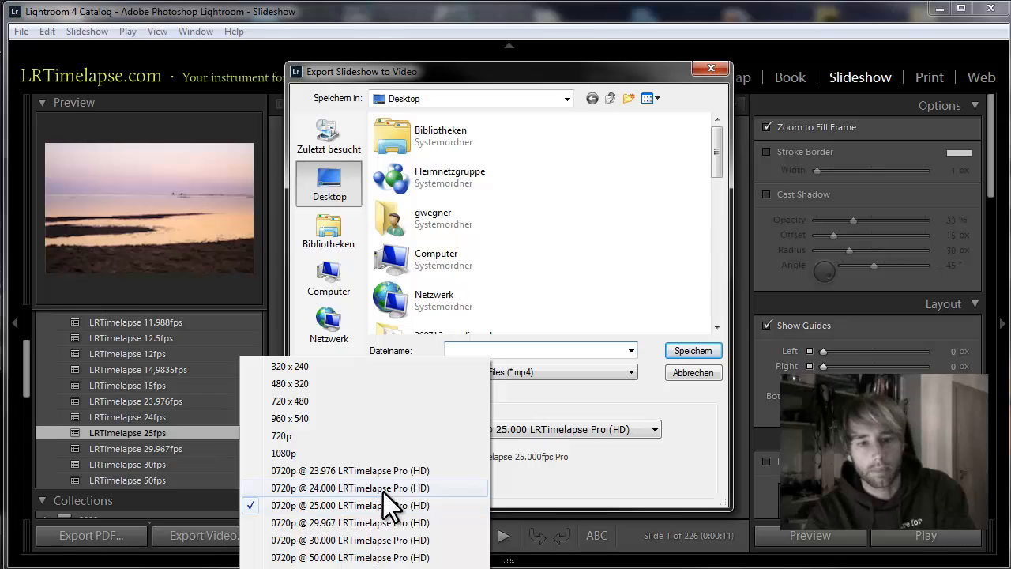
pyautogui.click(315, 505)
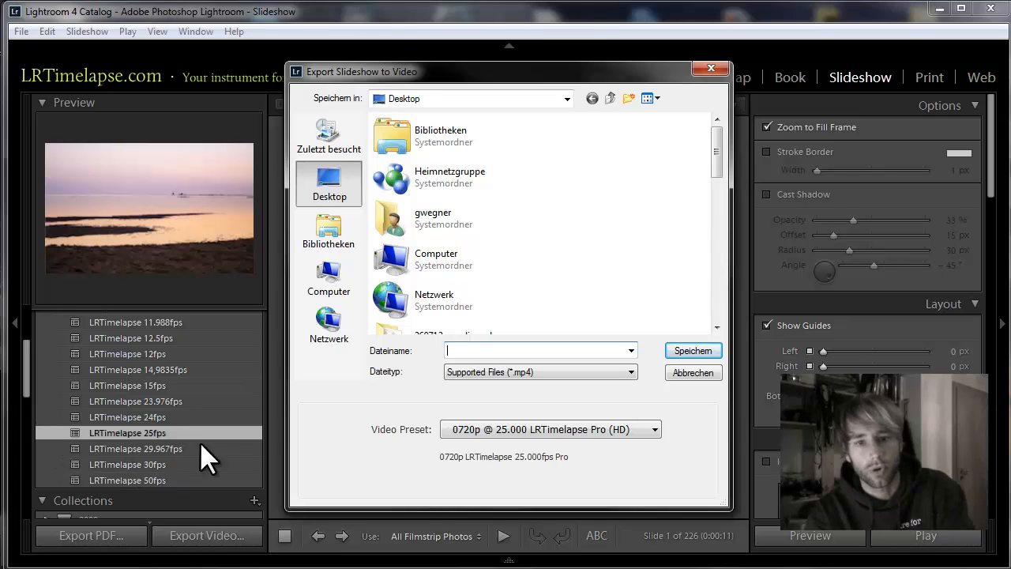
# - Name the video file testlrt2 and export the slideshow to the desktop with the chosen preset
pyautogui.click(516, 350)
pyautogui.write('te')
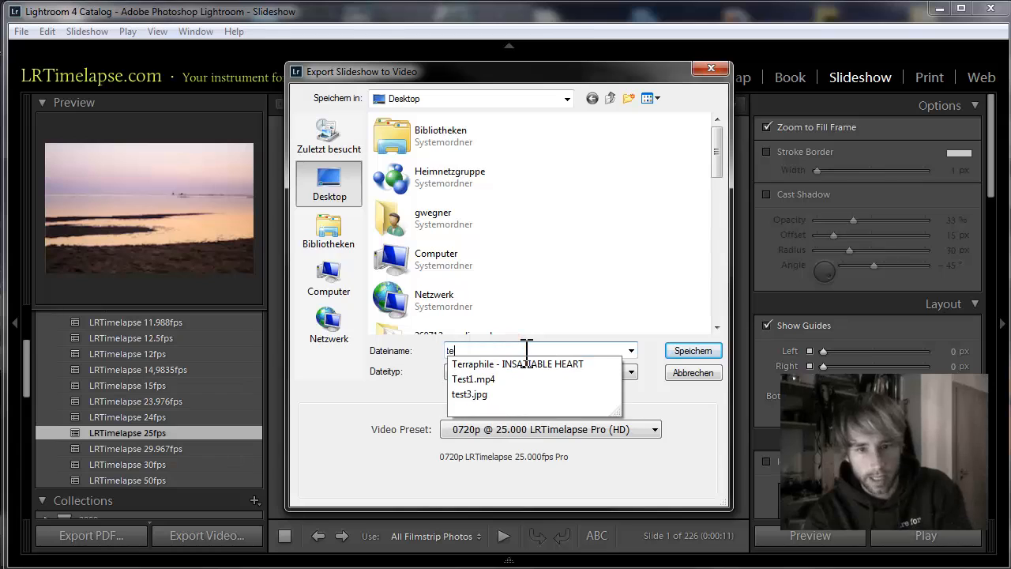
pyautogui.write('stlr2')
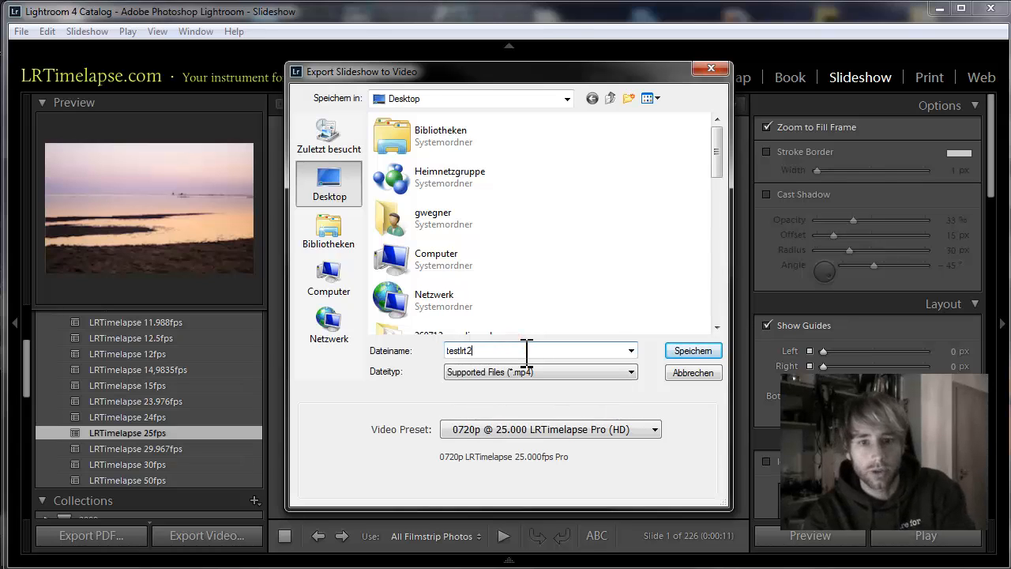
pyautogui.press('Return')
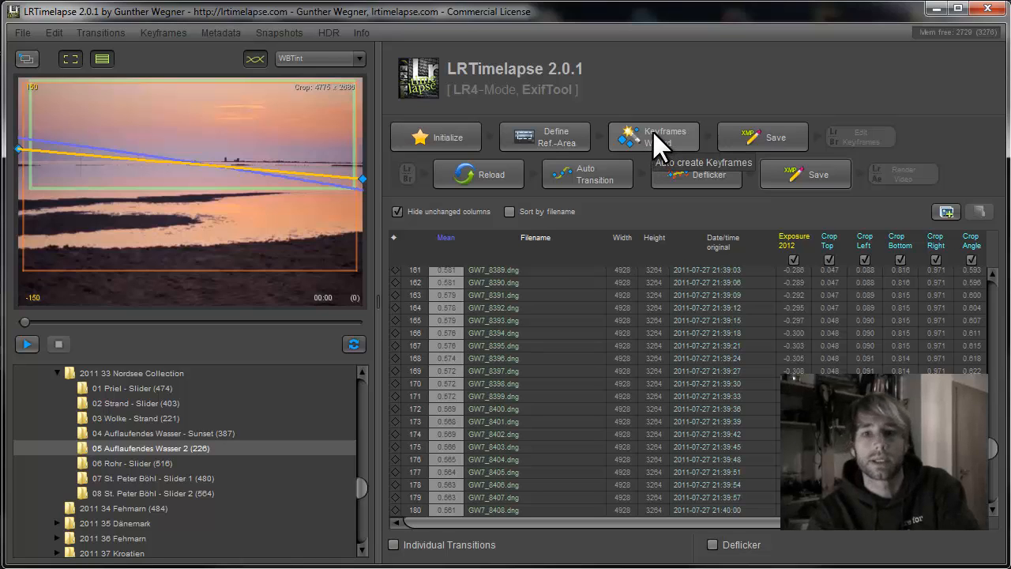
# - In LRTimelapse, look over the available commands for creating, setting and removing keyframes
pyautogui.click(146, 32)
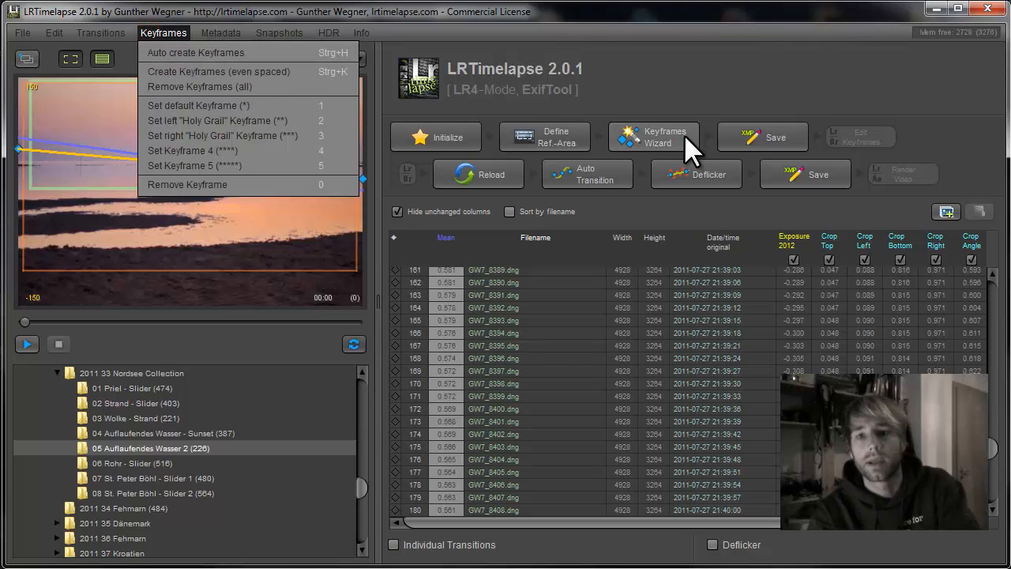
pyautogui.click(670, 101)
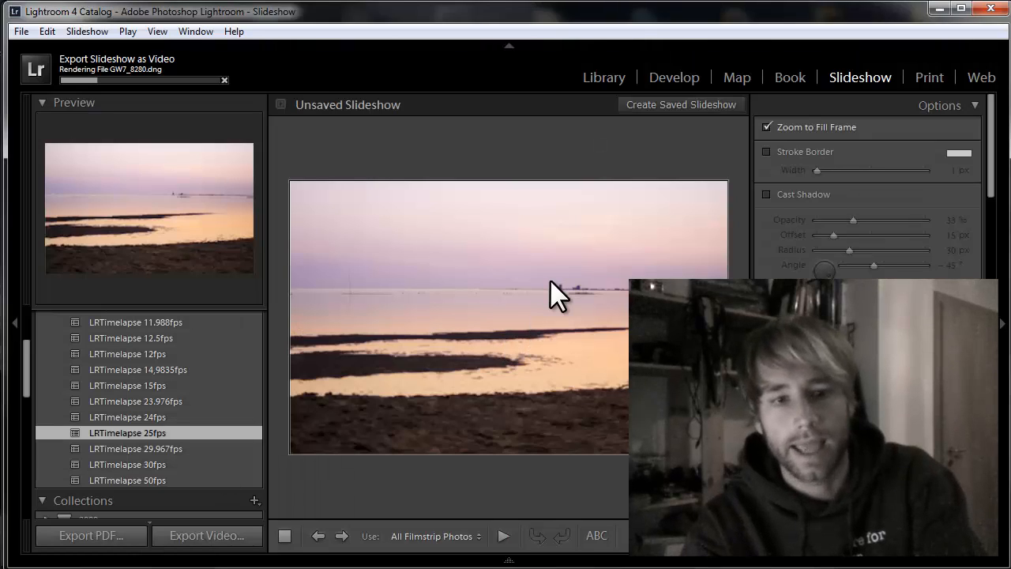
# - Back in Lightroom, show the sequence in the Library grid and examine its final frames
pyautogui.press('g')
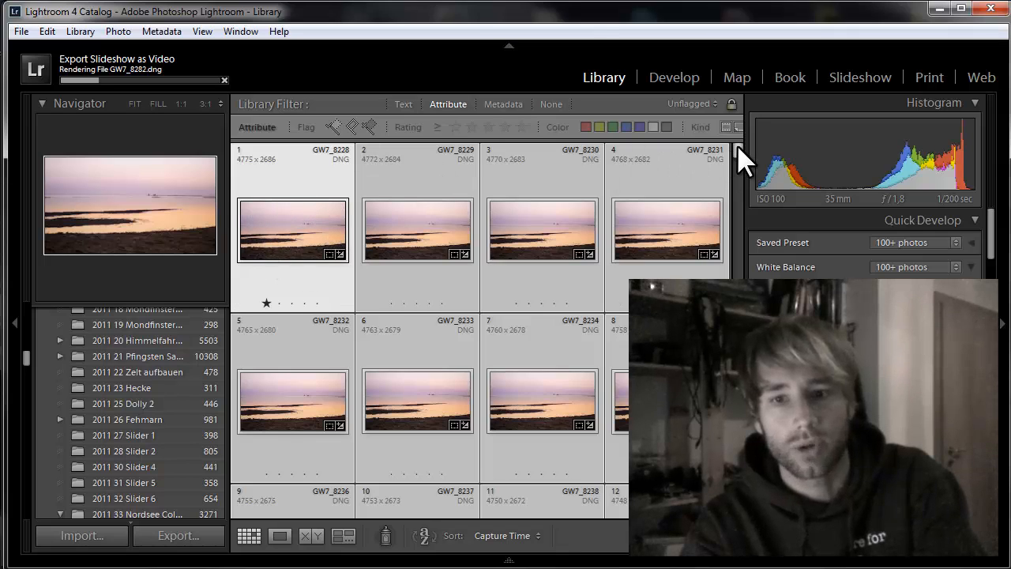
pyautogui.moveTo(737, 154); pyautogui.dragTo(726, 557)
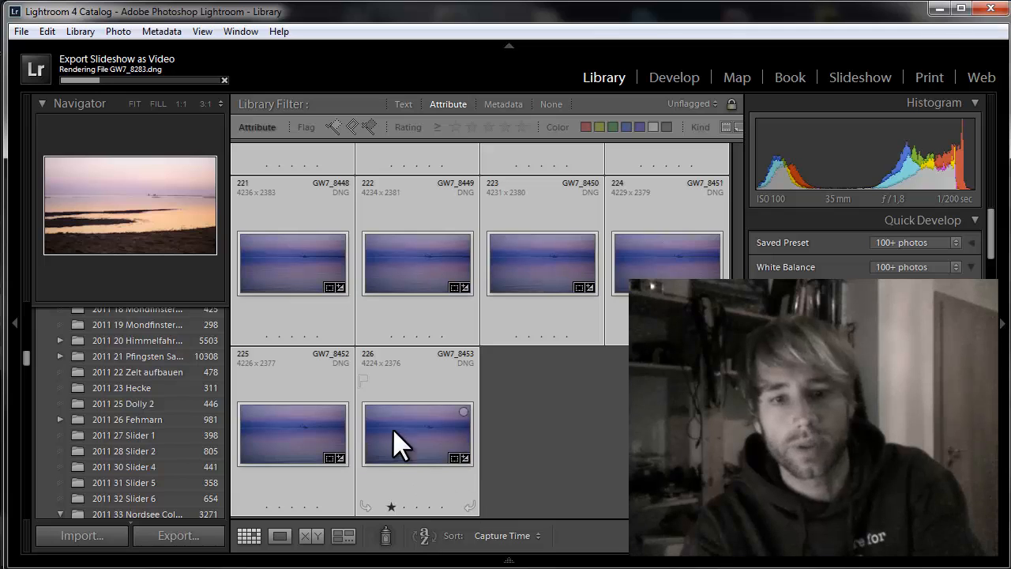